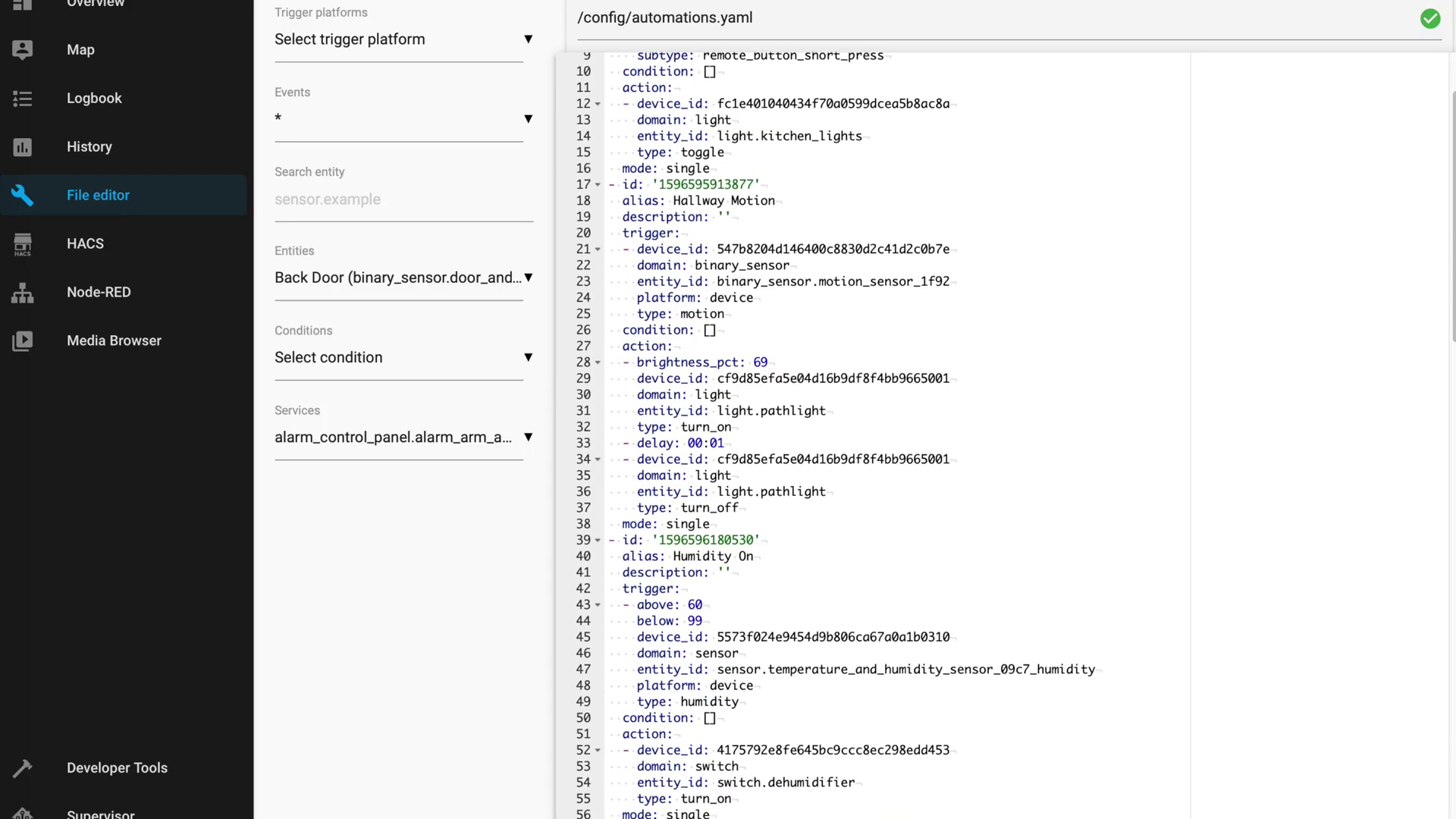
- Scroll through automations.yaml past the Humidity Off, Closet Light, Sous Vide and low-battery automations
scroll(872, 432, "down", 6)
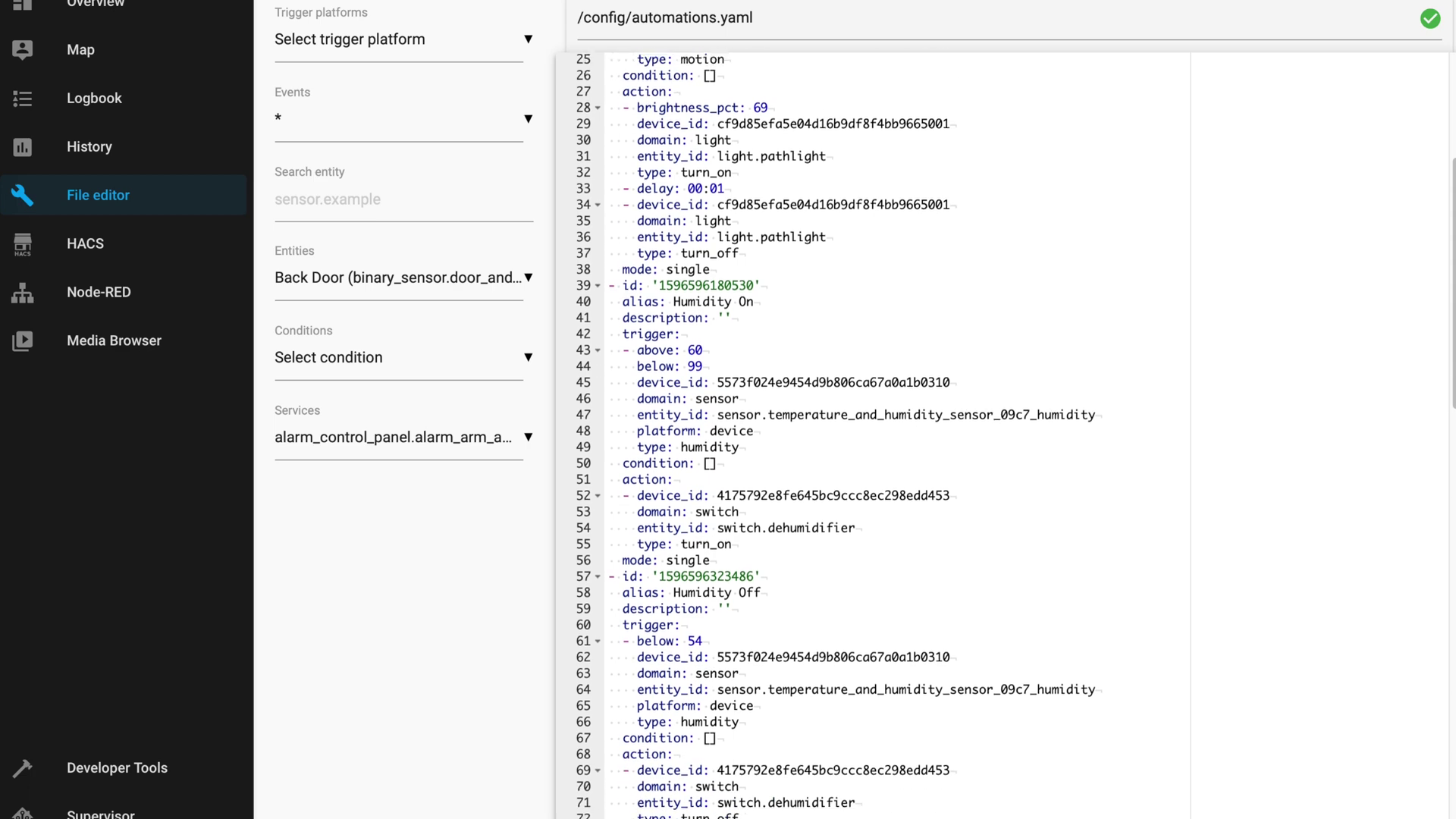
scroll(872, 432, "down", 7)
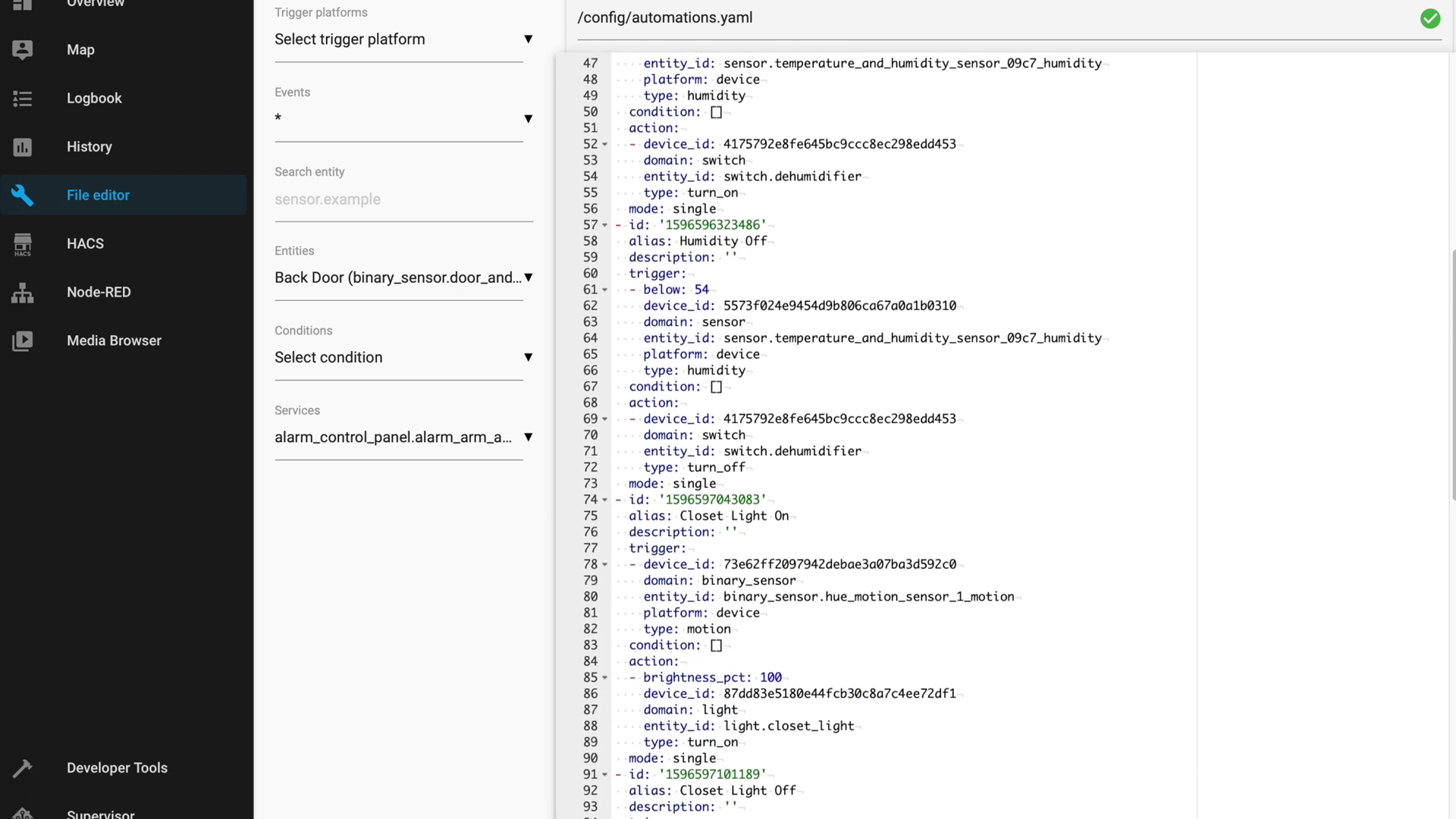
scroll(872, 433, "down", 7)
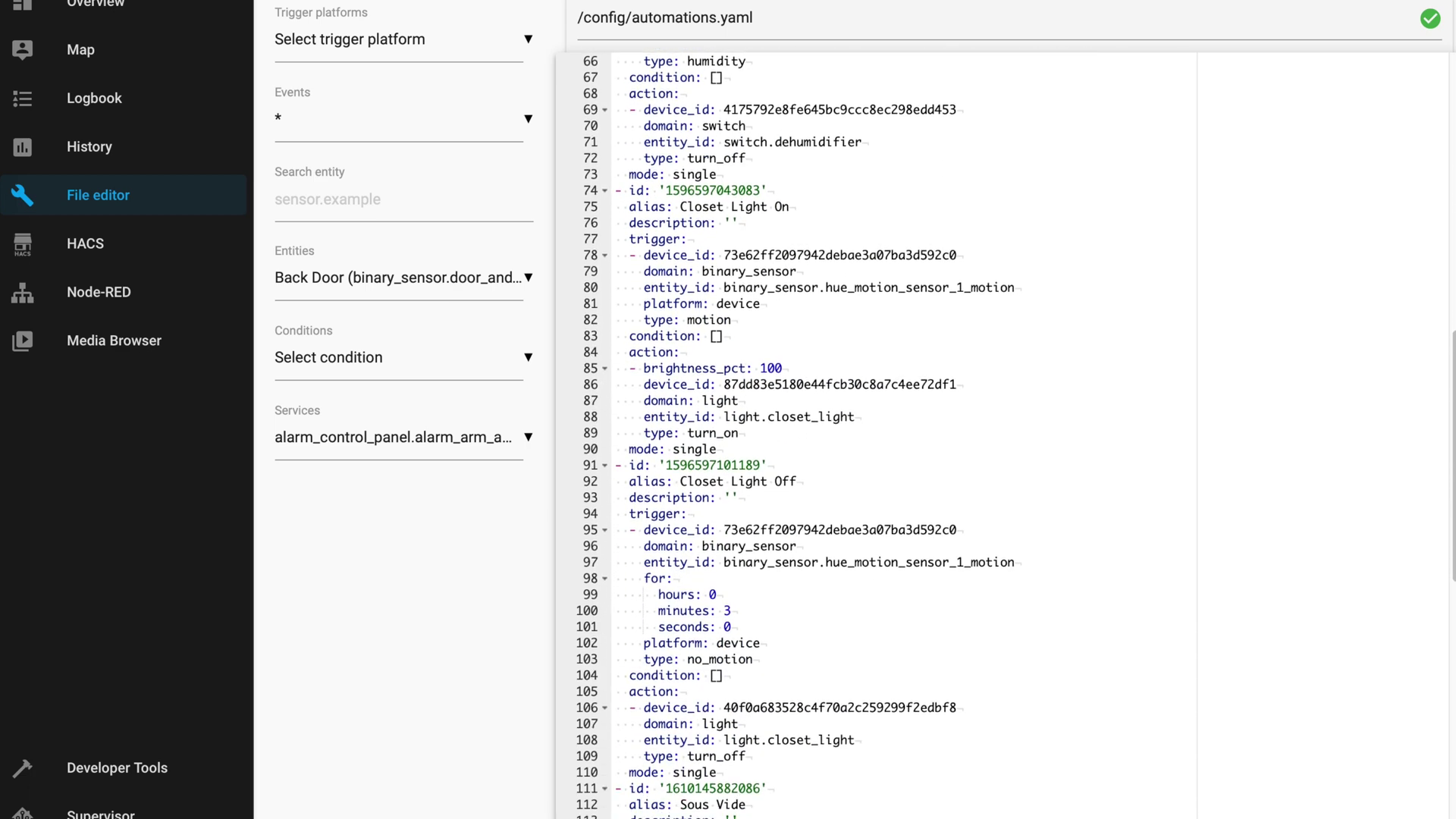
scroll(872, 432, "down", 12)
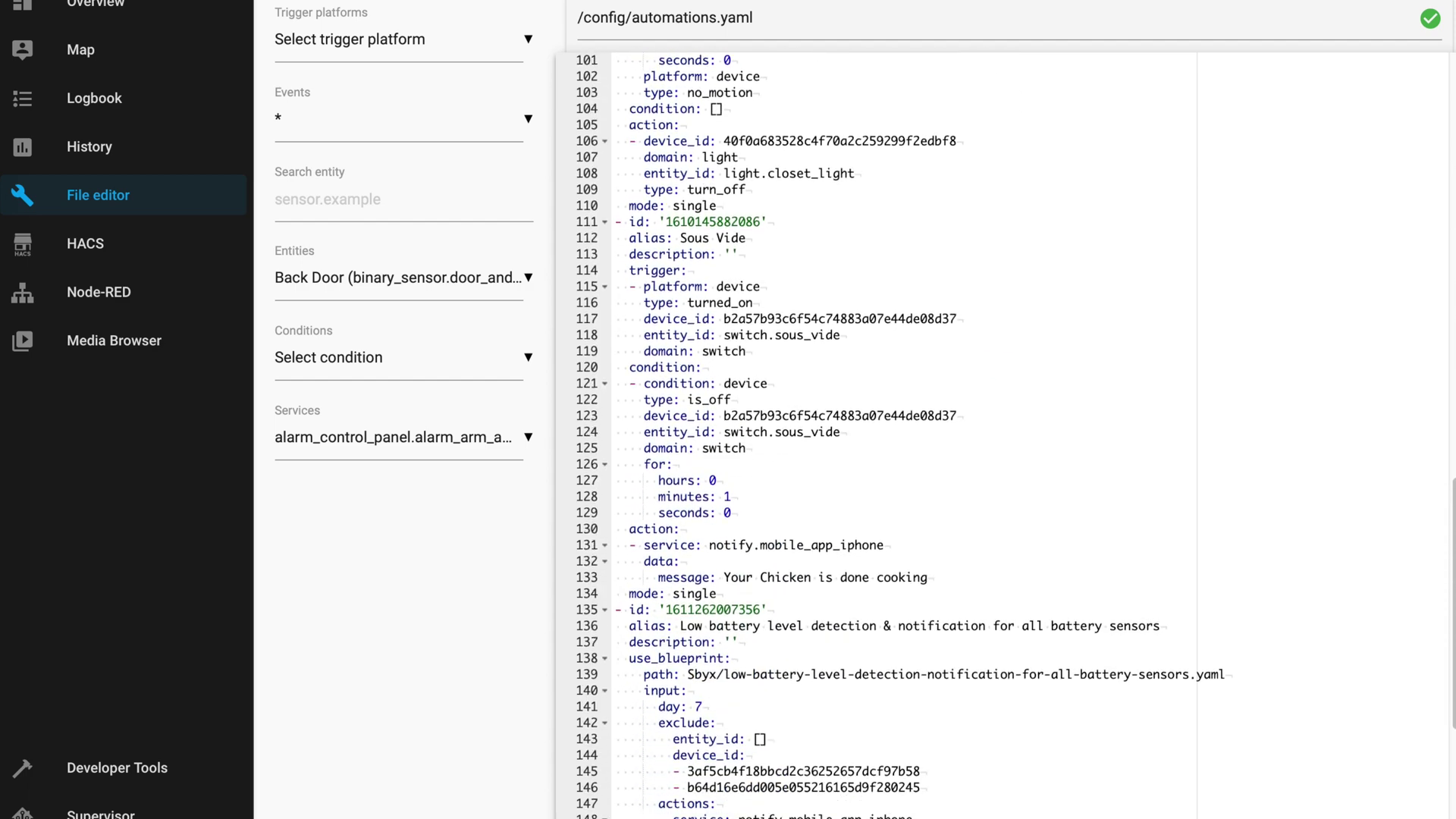
scroll(873, 432, "down", 19)
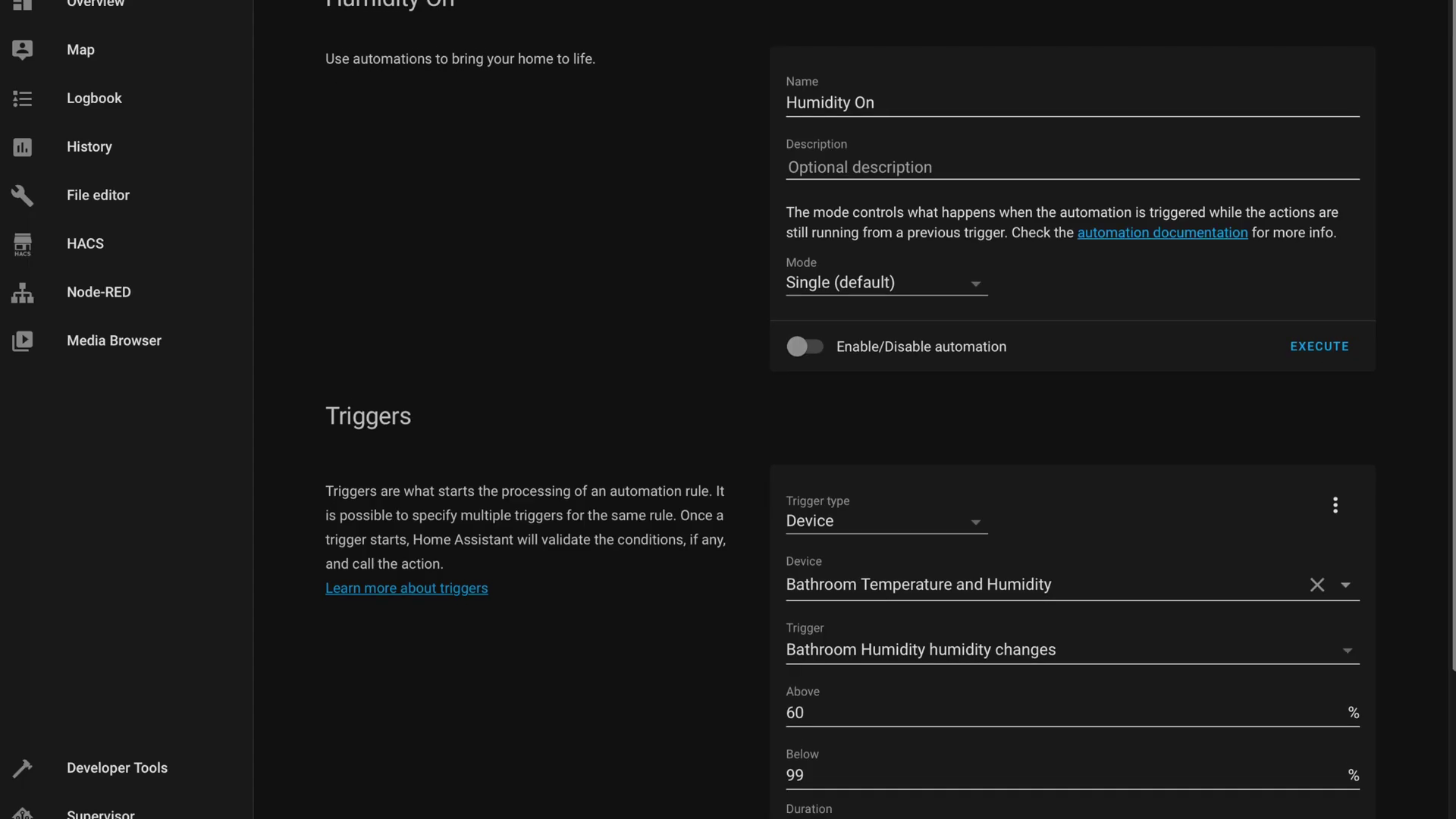
- Scroll down through the Humidity On automation editor
scroll(850, 410, "down", 4)
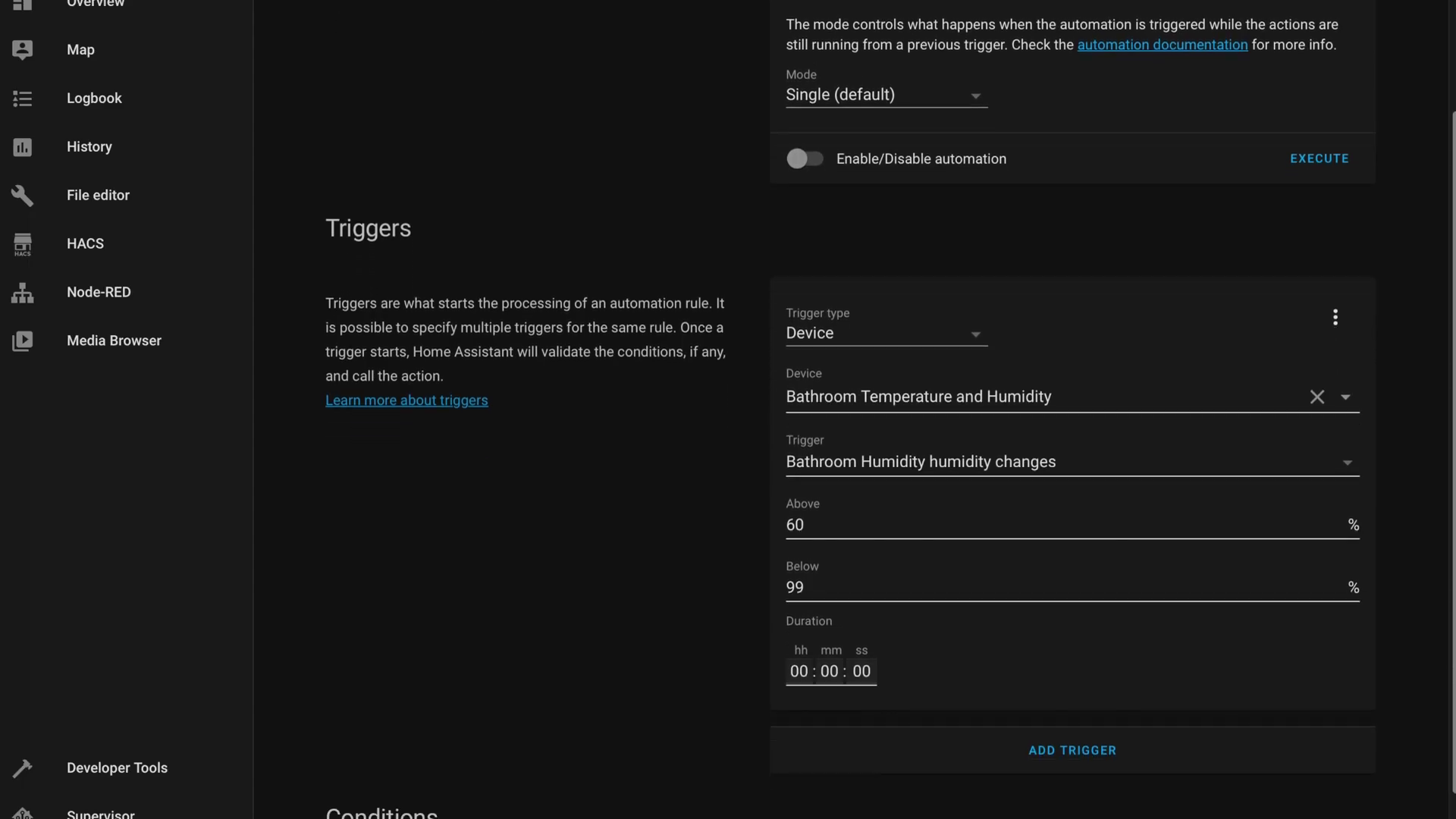
scroll(850, 410, "down", 1)
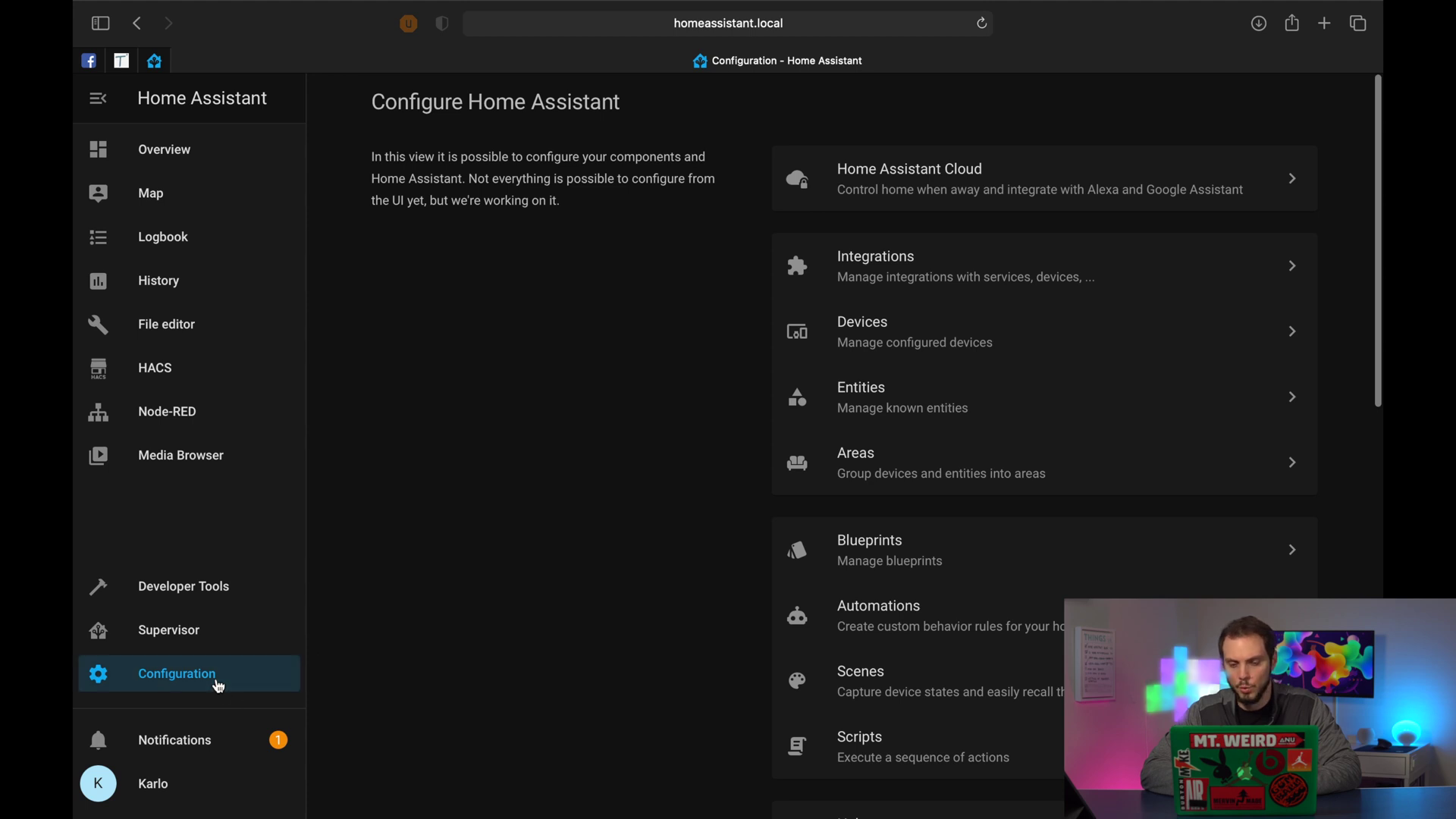
scroll(984, 233, "down", 2)
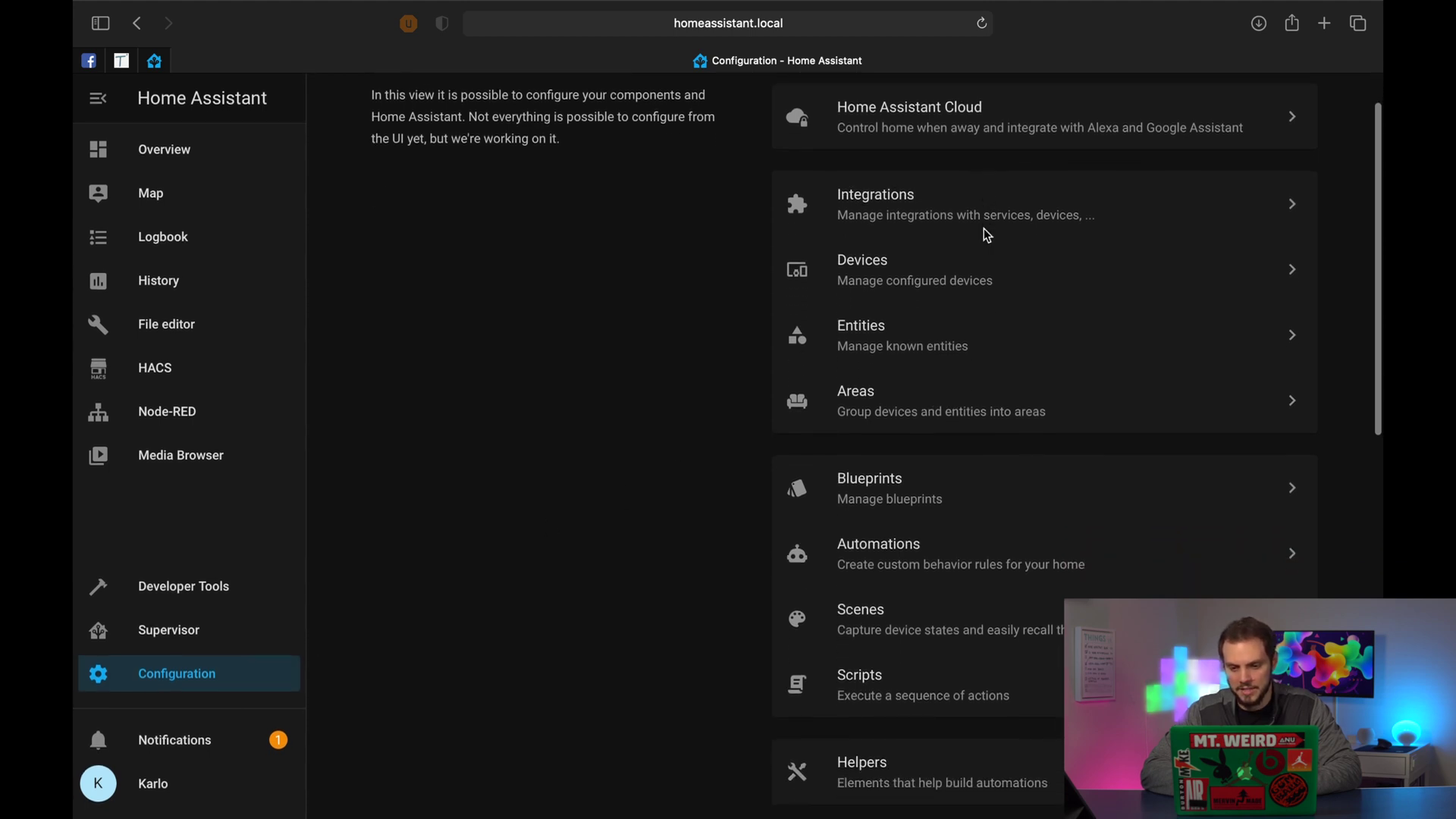
scroll(986, 235, "down", 1)
scroll(986, 235, "down", 5)
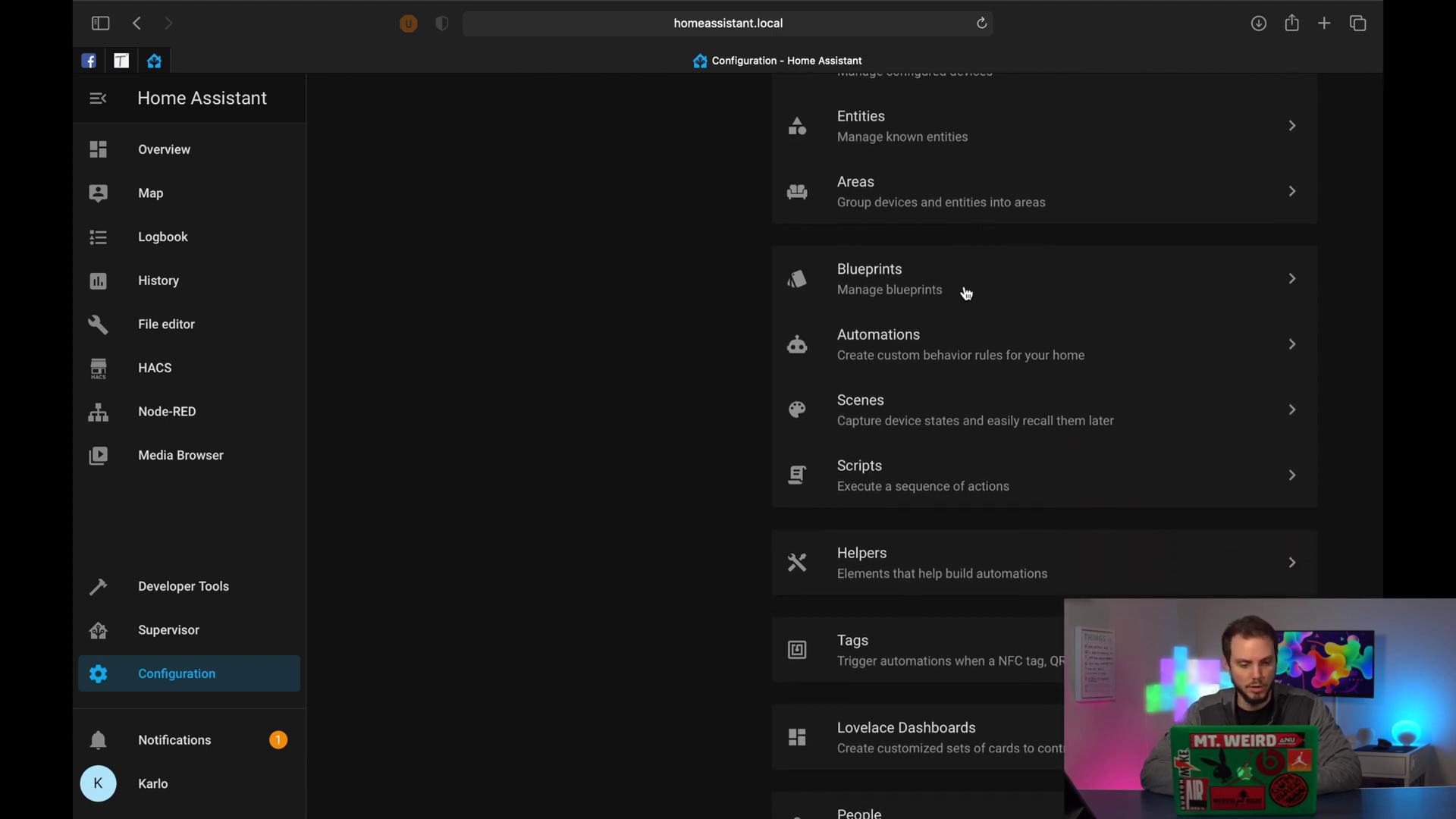
left_click(224, 637)
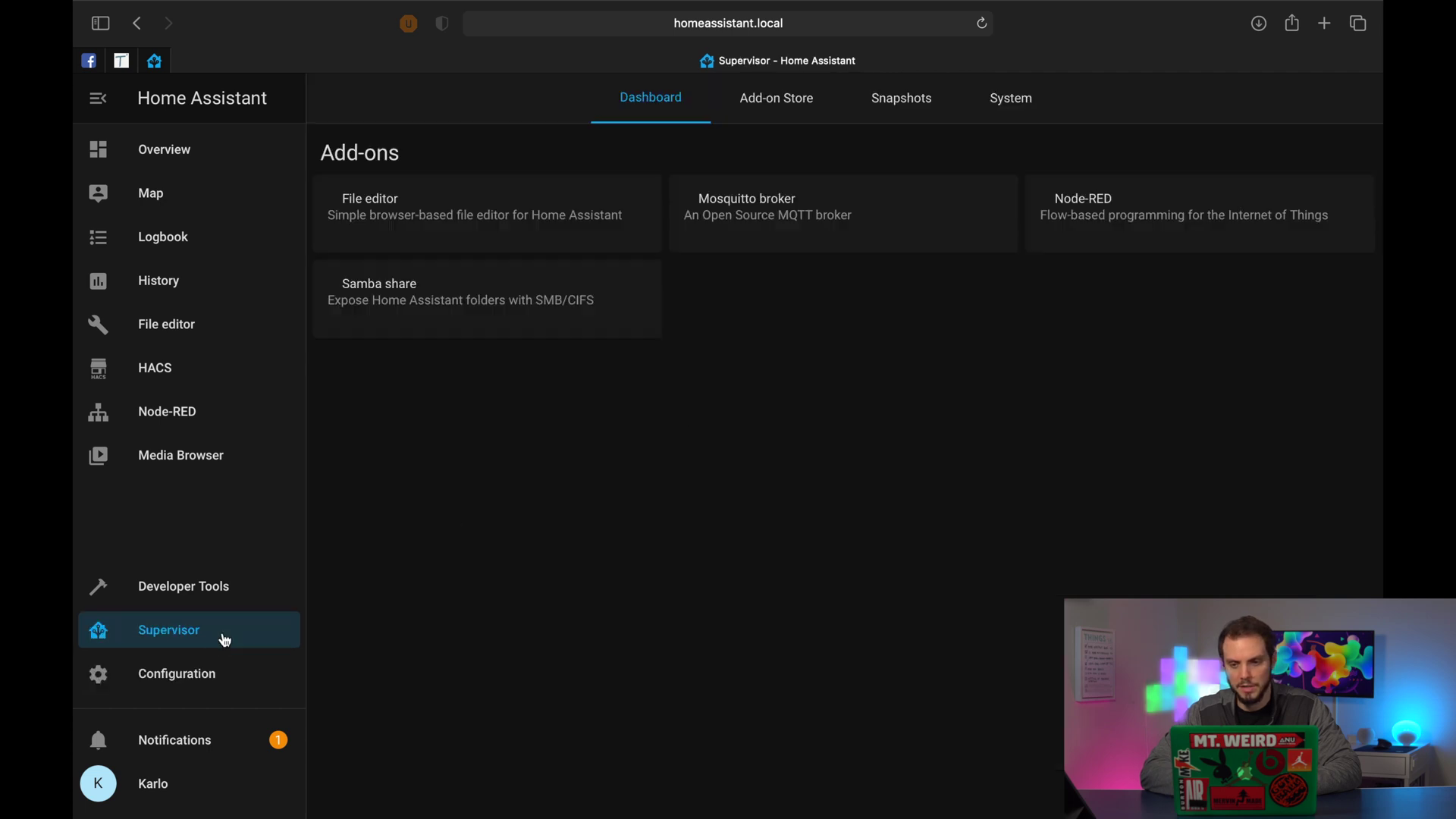
left_click(1020, 105)
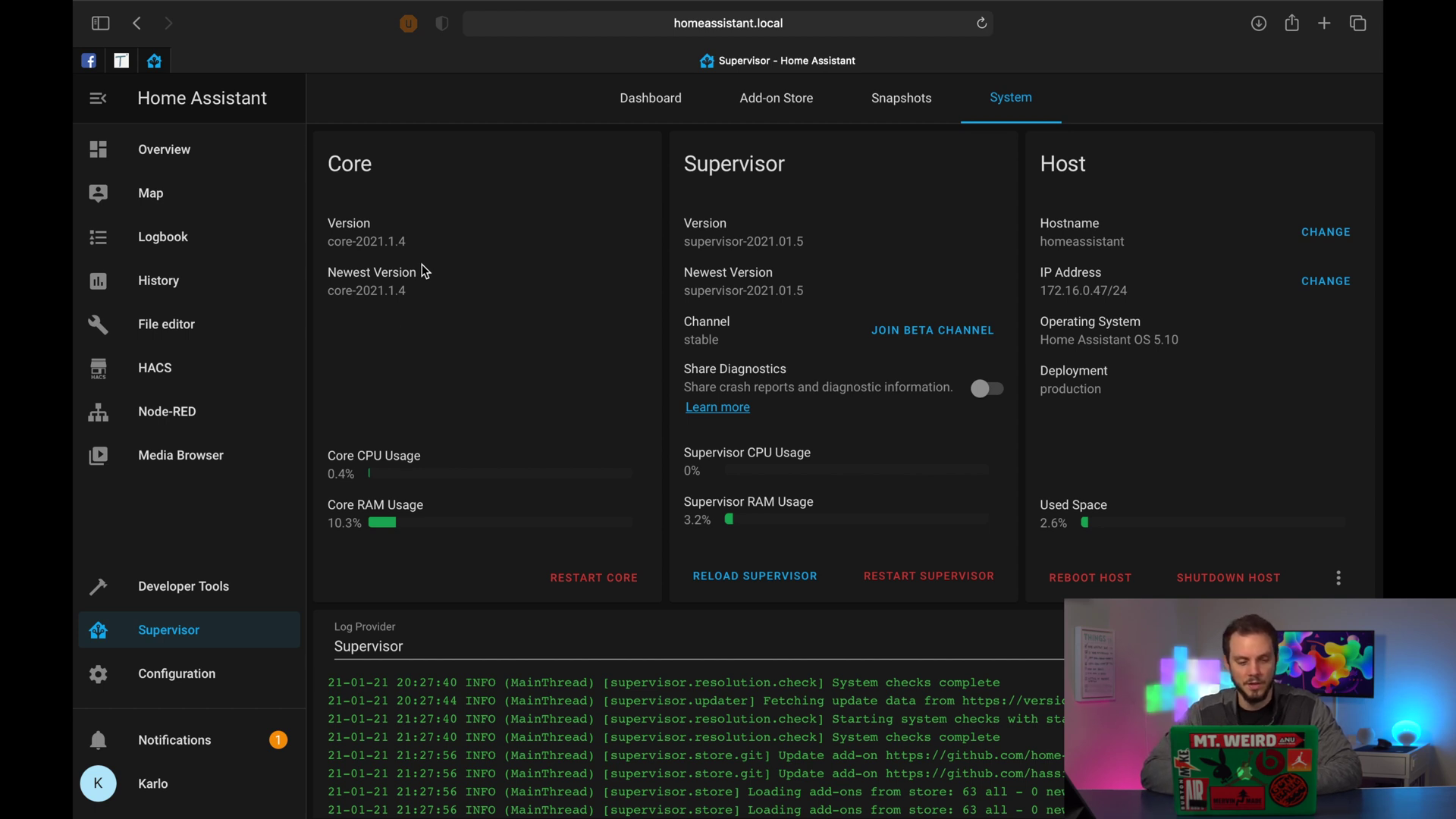
left_click(195, 677)
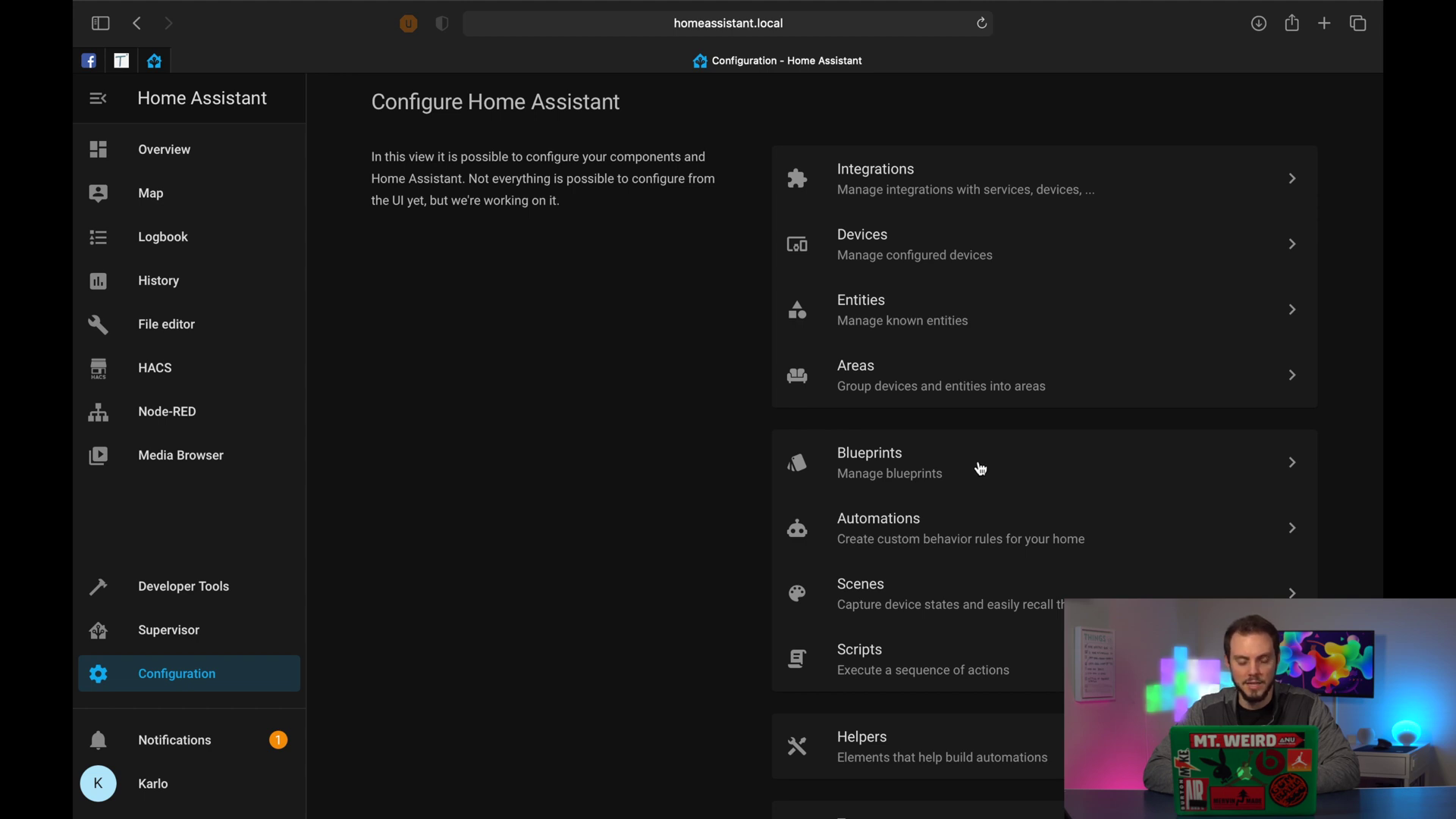
- Open the list of installed blueprints from the Configuration page
left_click(981, 468)
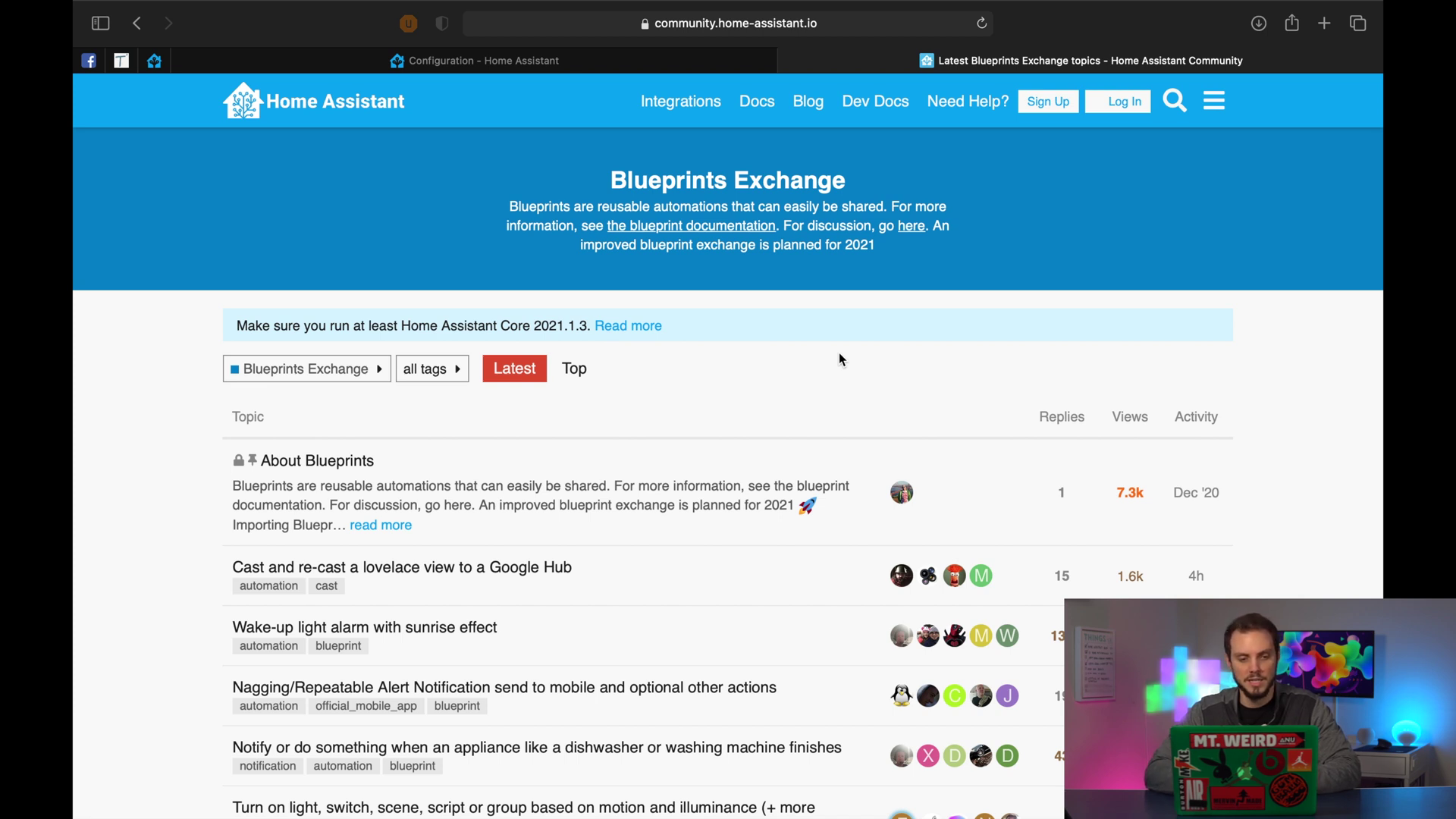
- Rank the Blueprints Exchange topics by Top for All Time and scroll the list
left_click(582, 372)
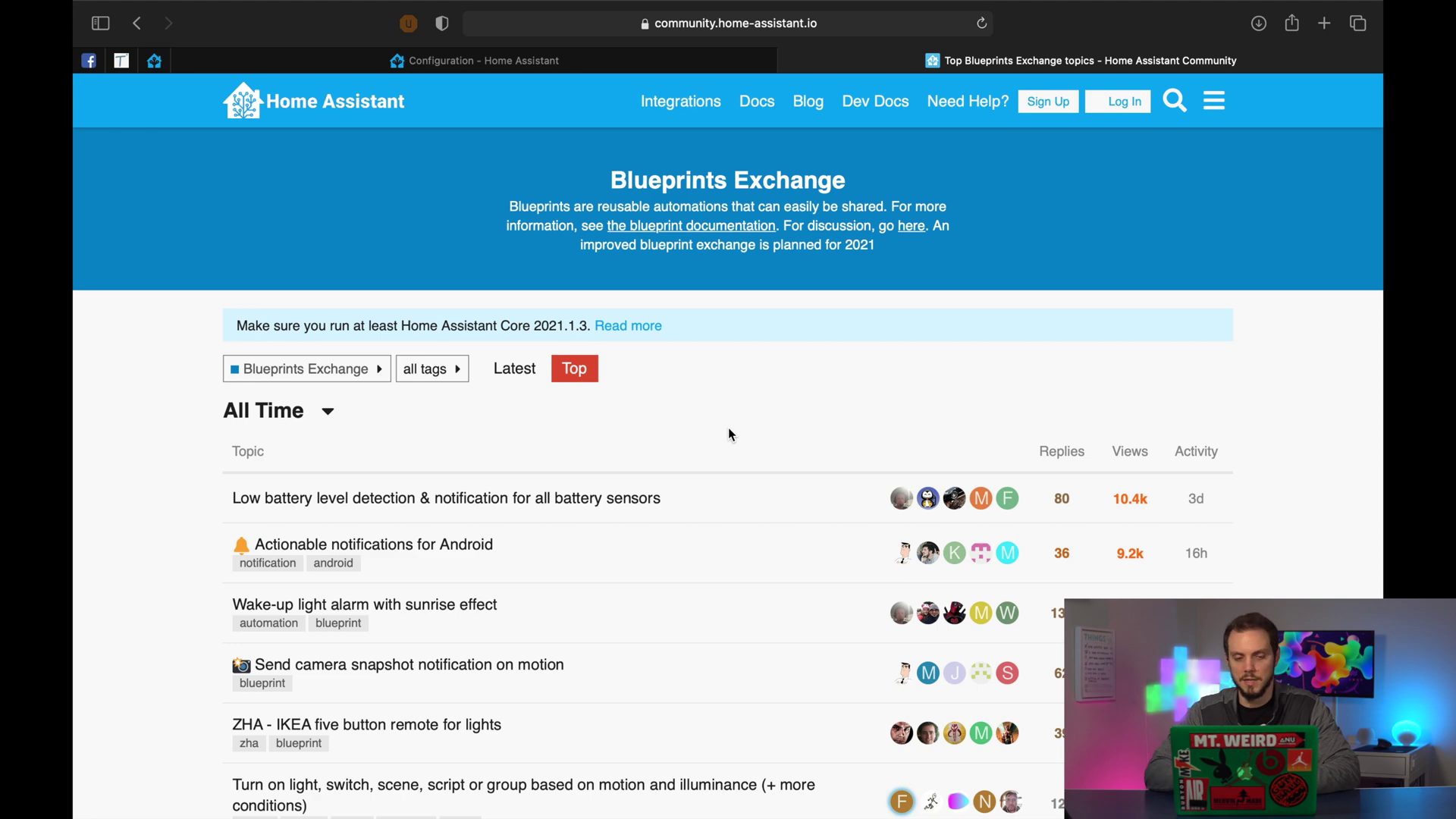
scroll(728, 426, "down", 3)
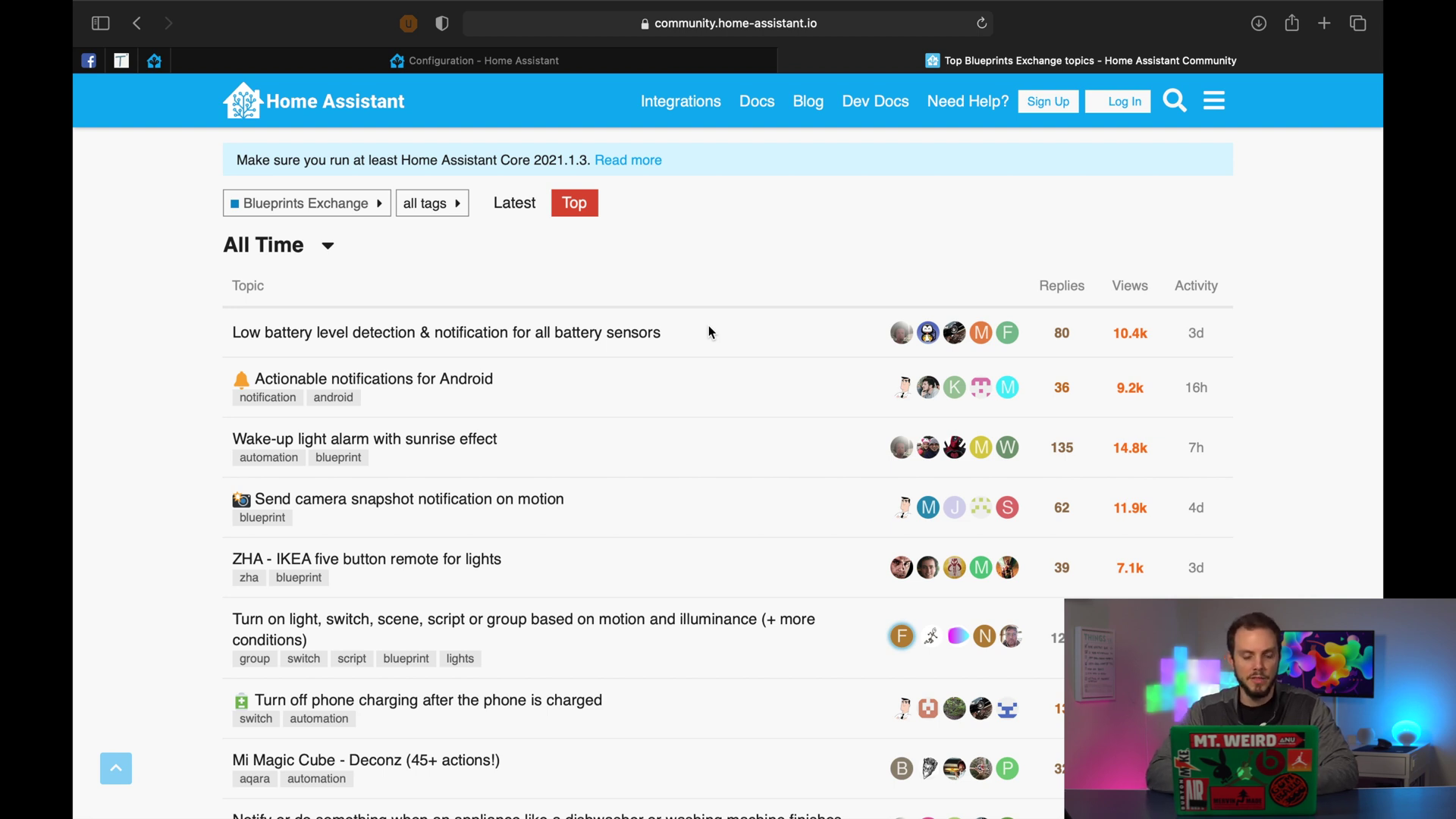
scroll(708, 330, "down", 1)
mouse_move(606, 313)
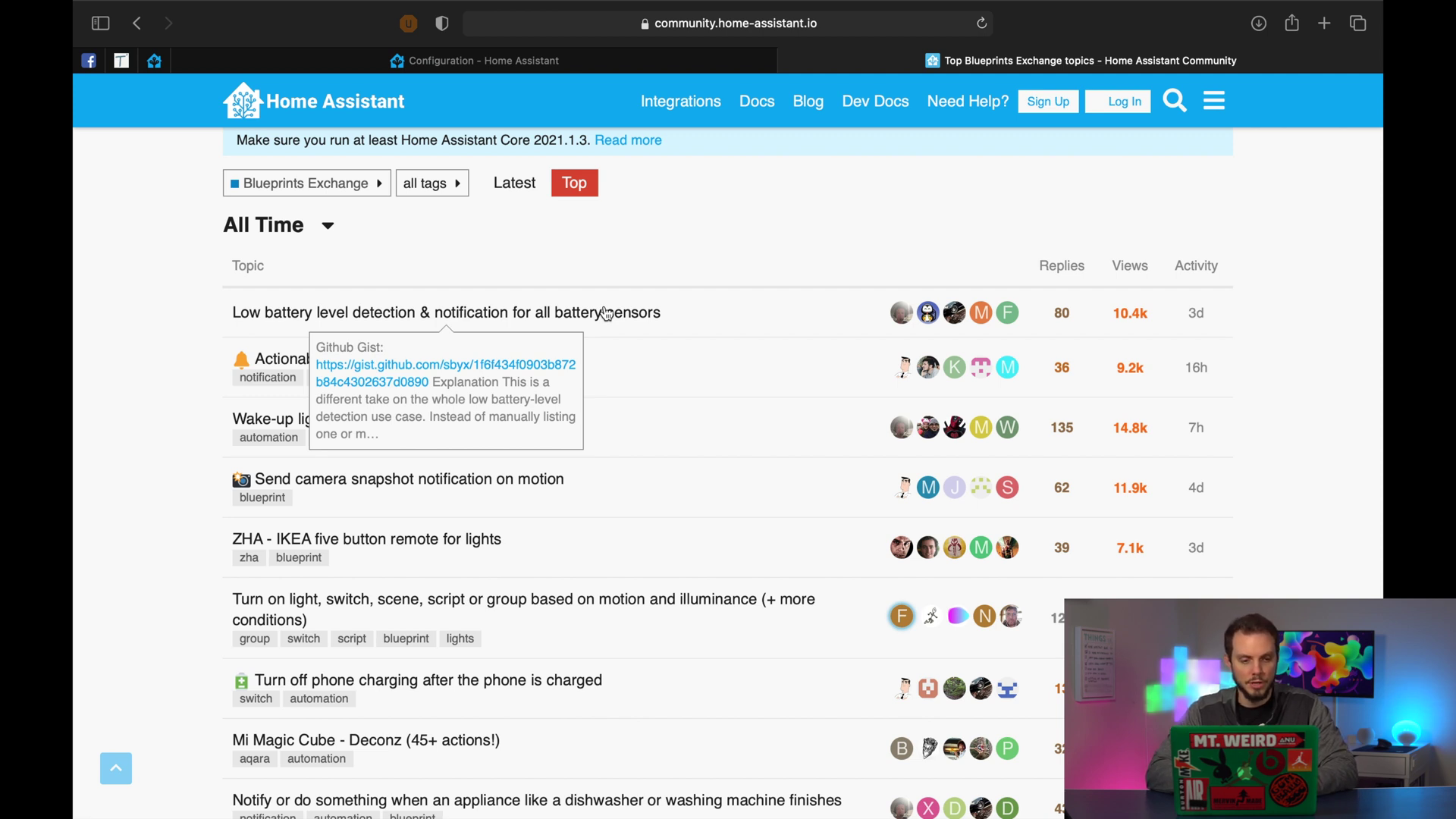
- Open the low battery, sunrise wake-up light and camera snapshot topics in tabs, viewing the low battery one
left_click(605, 313, "super")
mouse_move(450, 426)
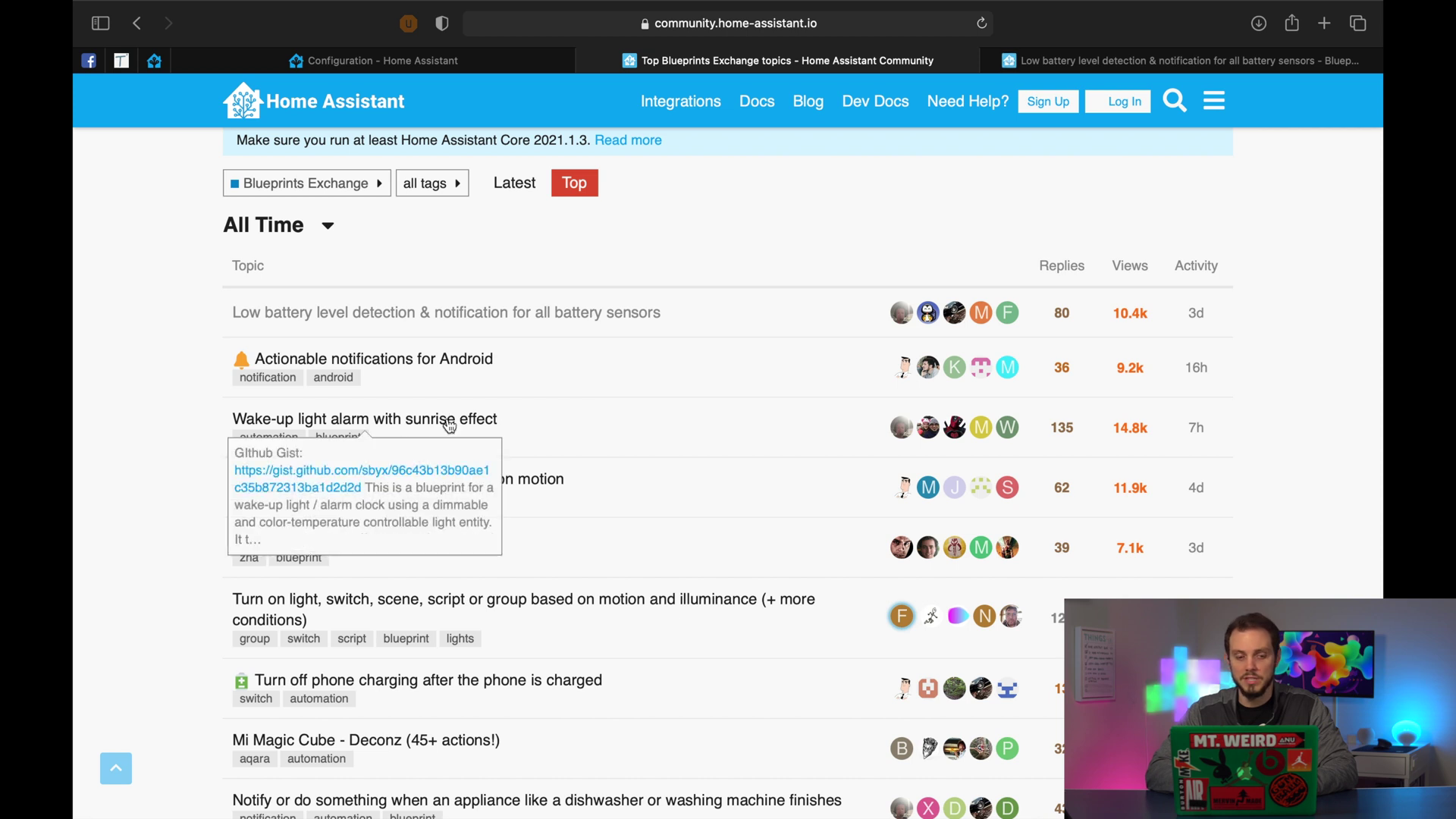
left_click(449, 426, "super")
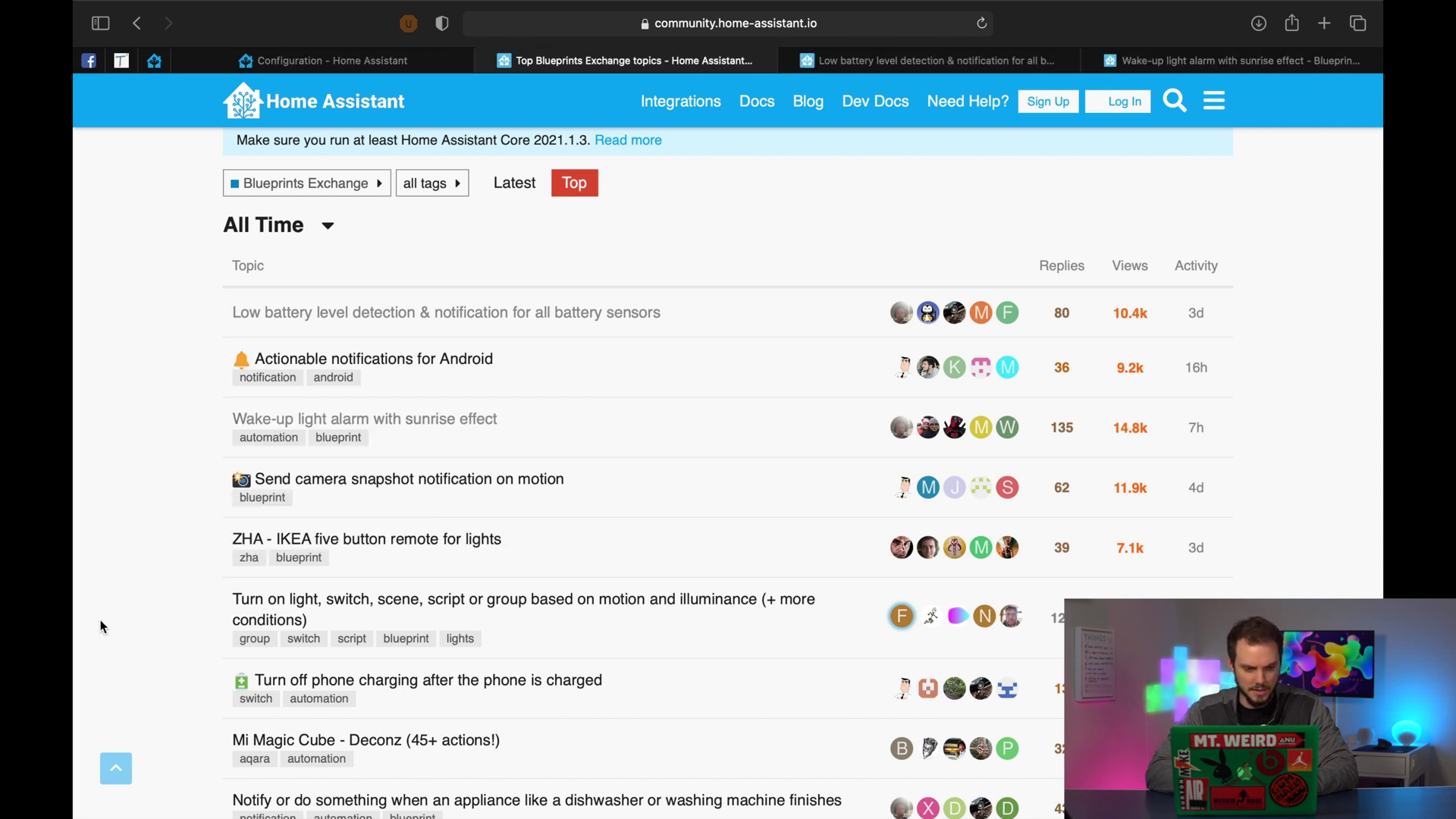
mouse_move(353, 486)
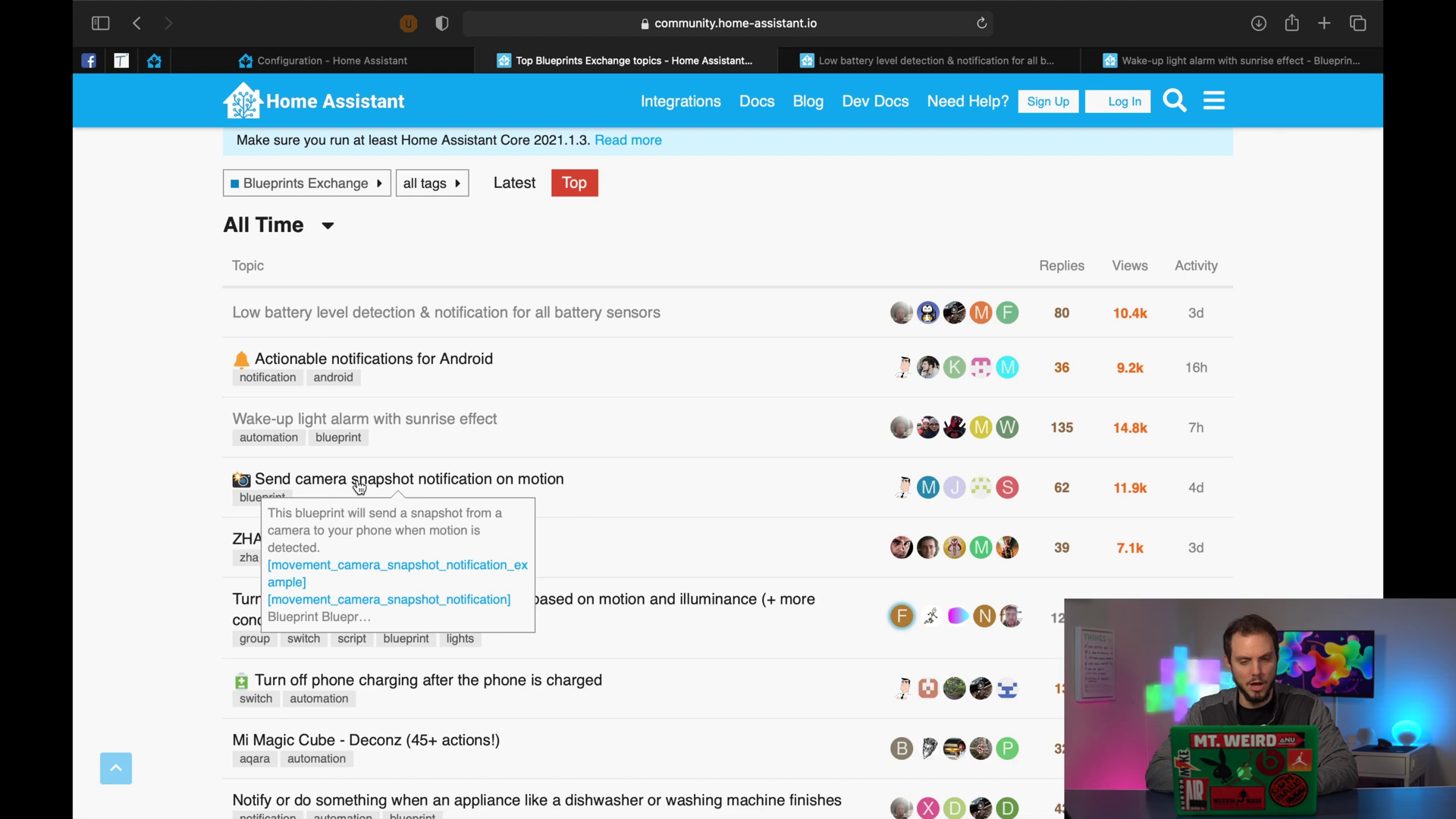
left_click(359, 487, "super")
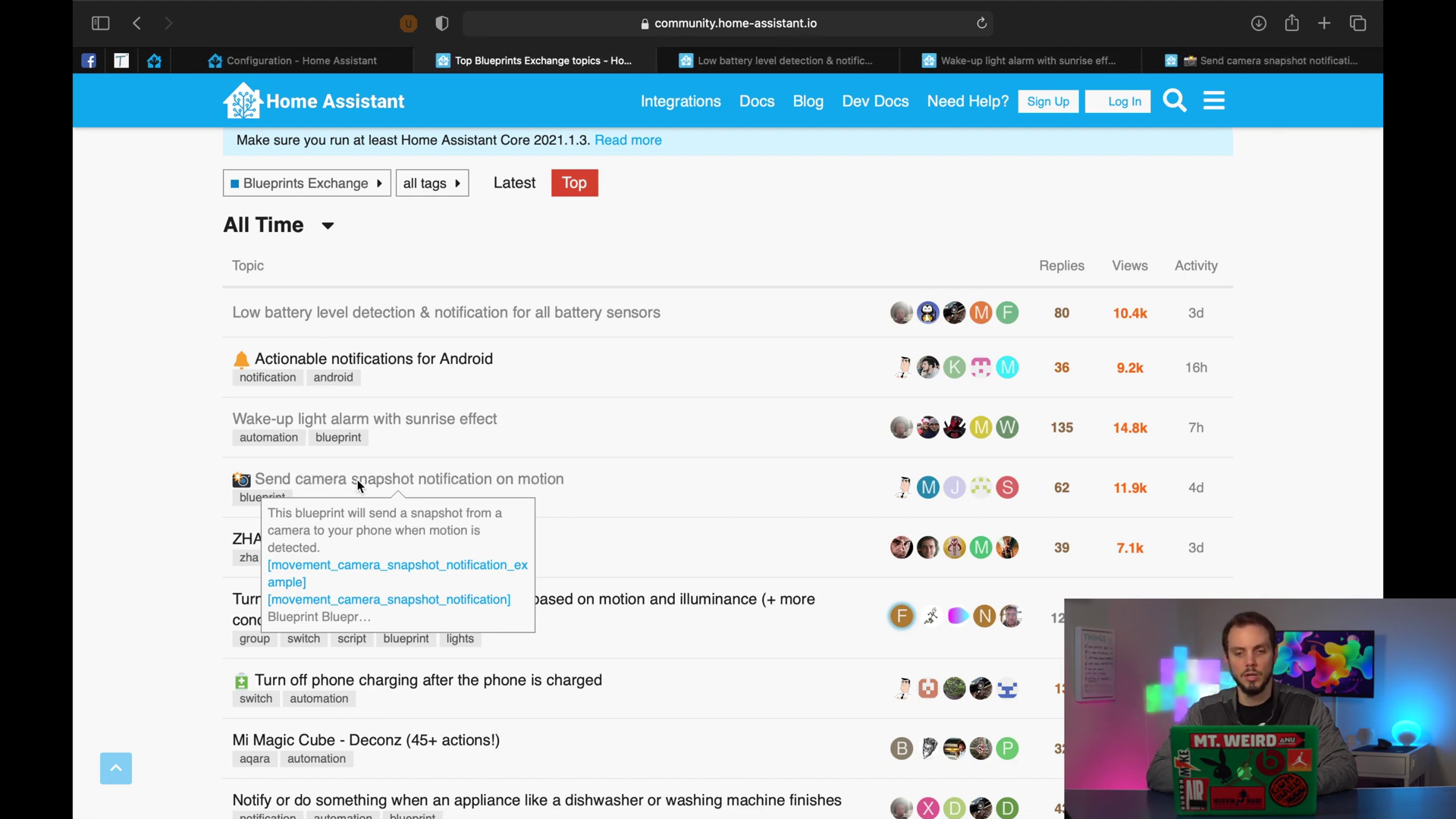
left_click(808, 80)
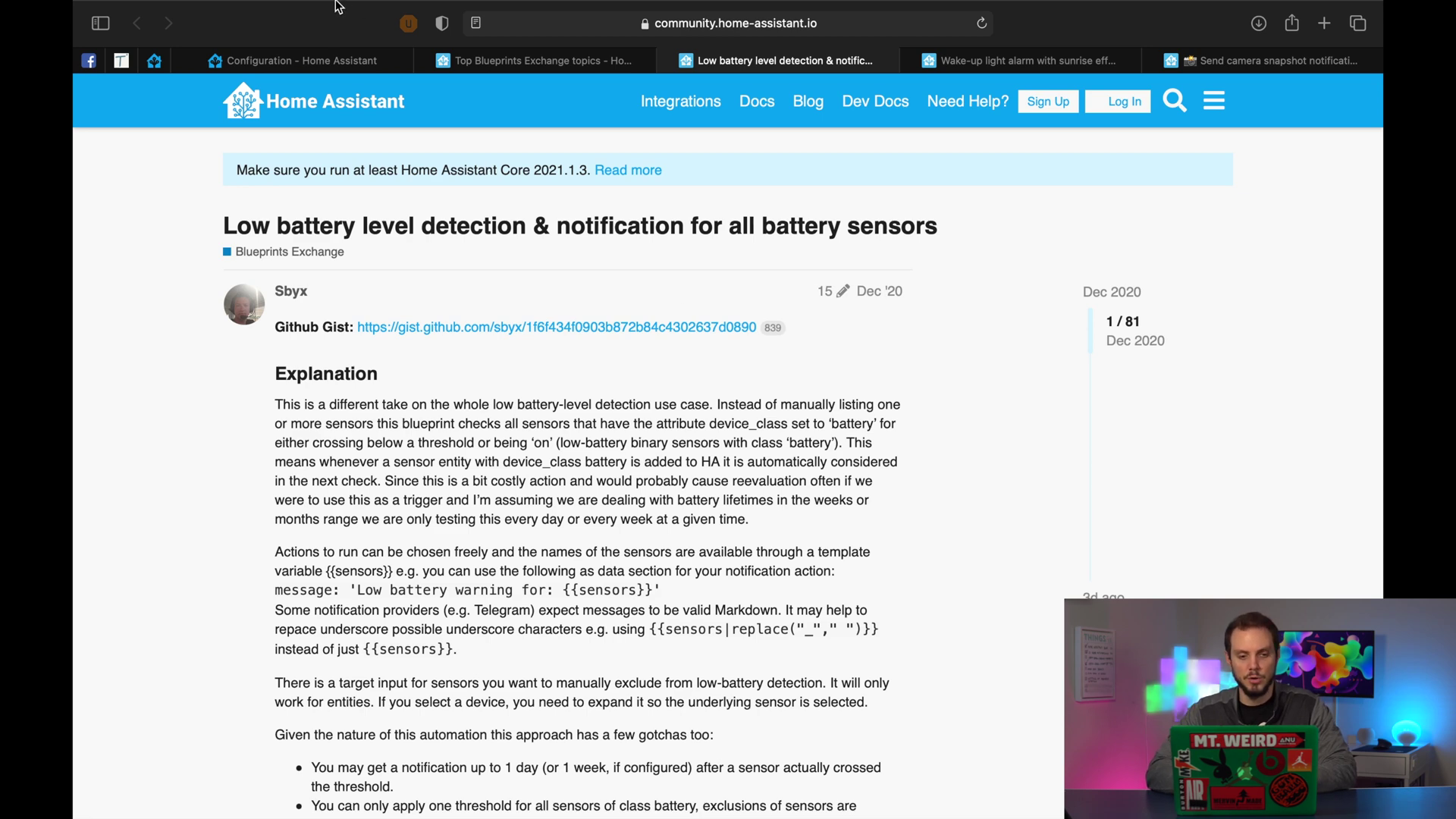
- Start a blueprint import from URL on the Home Assistant blueprints page
left_click(344, 61)
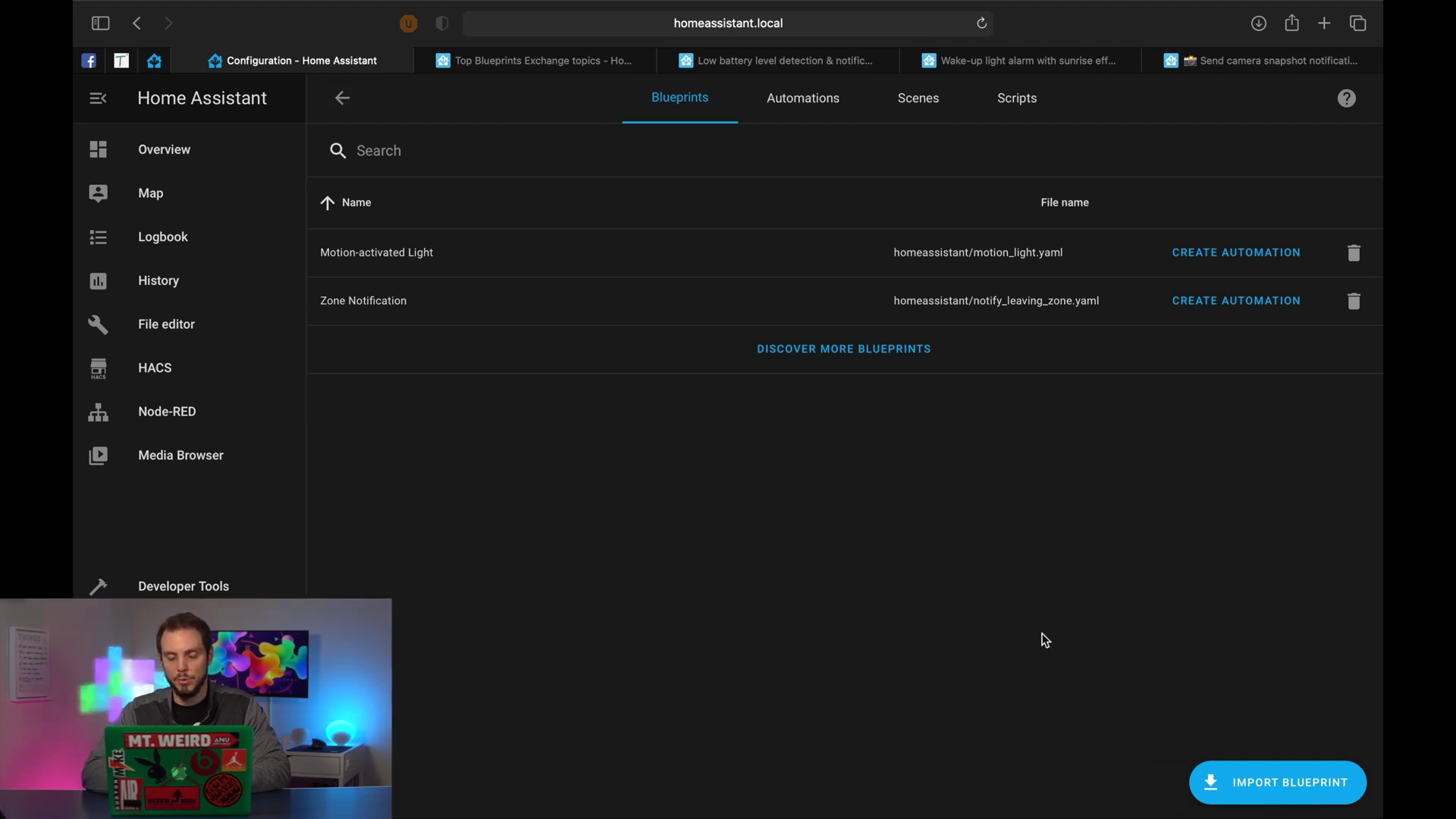
left_click(1262, 794)
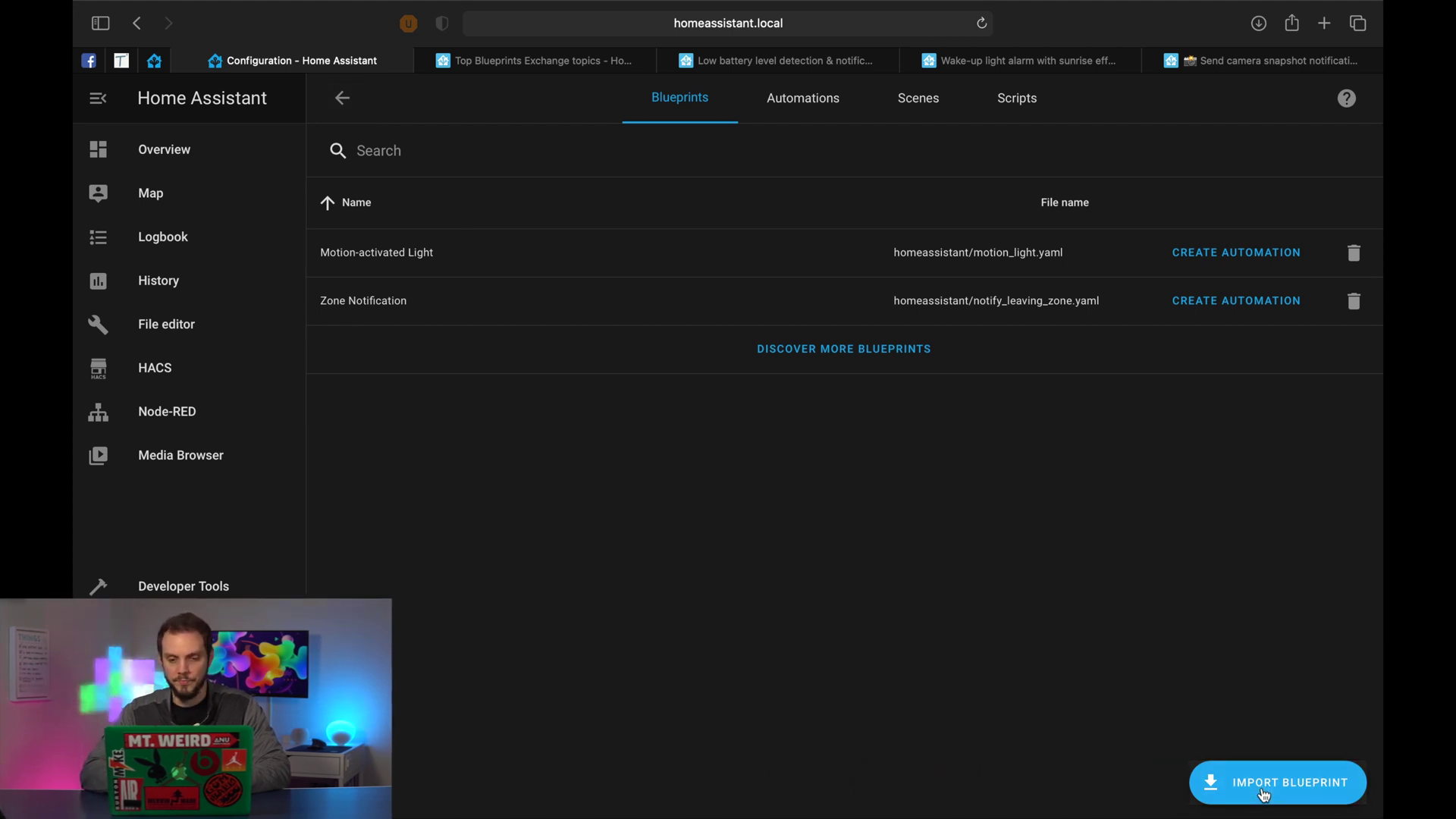
left_click(1263, 794)
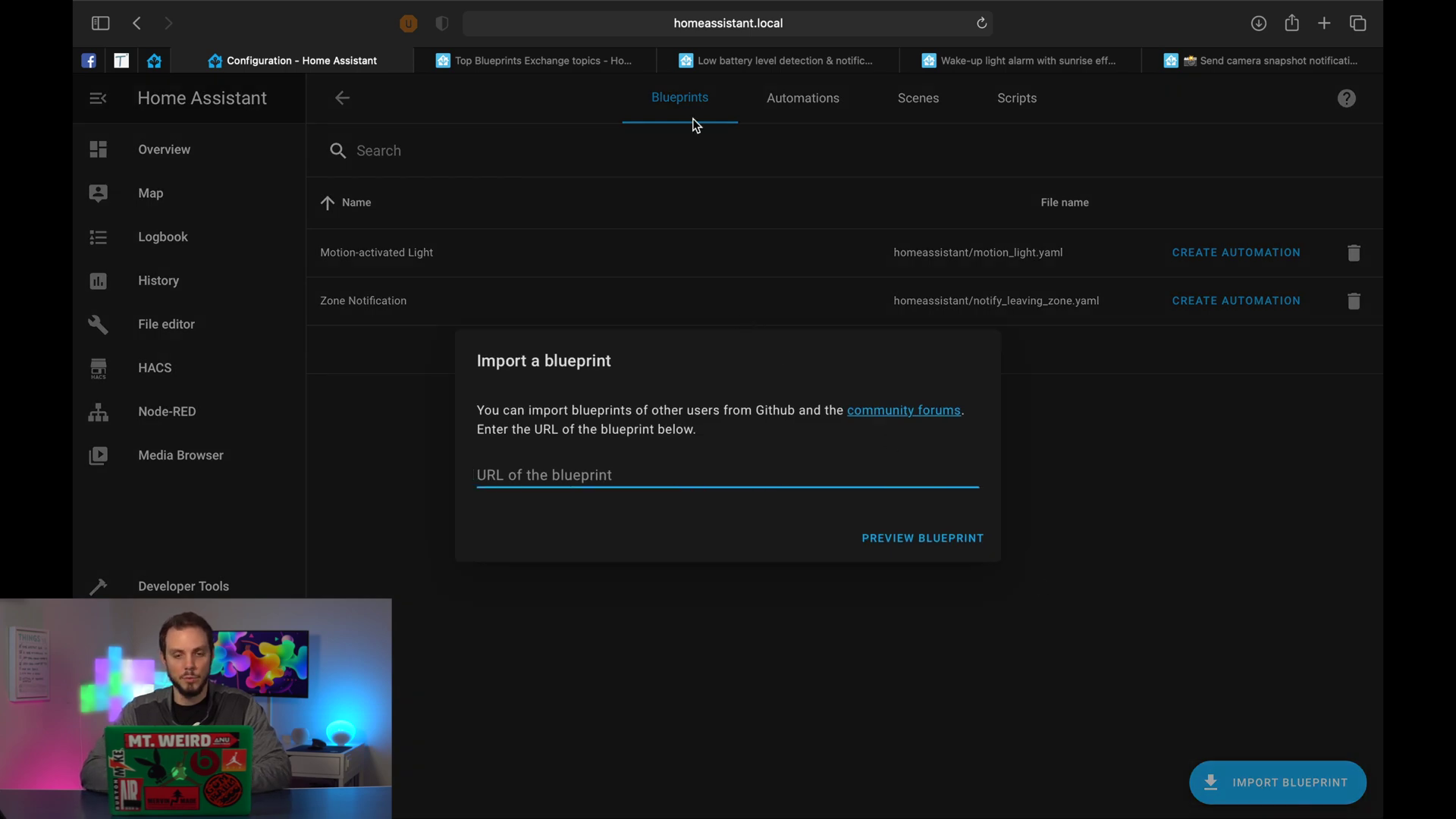
- Paste the low battery forum topic's address into the import form, preview it and import the blueprint
left_click(749, 63)
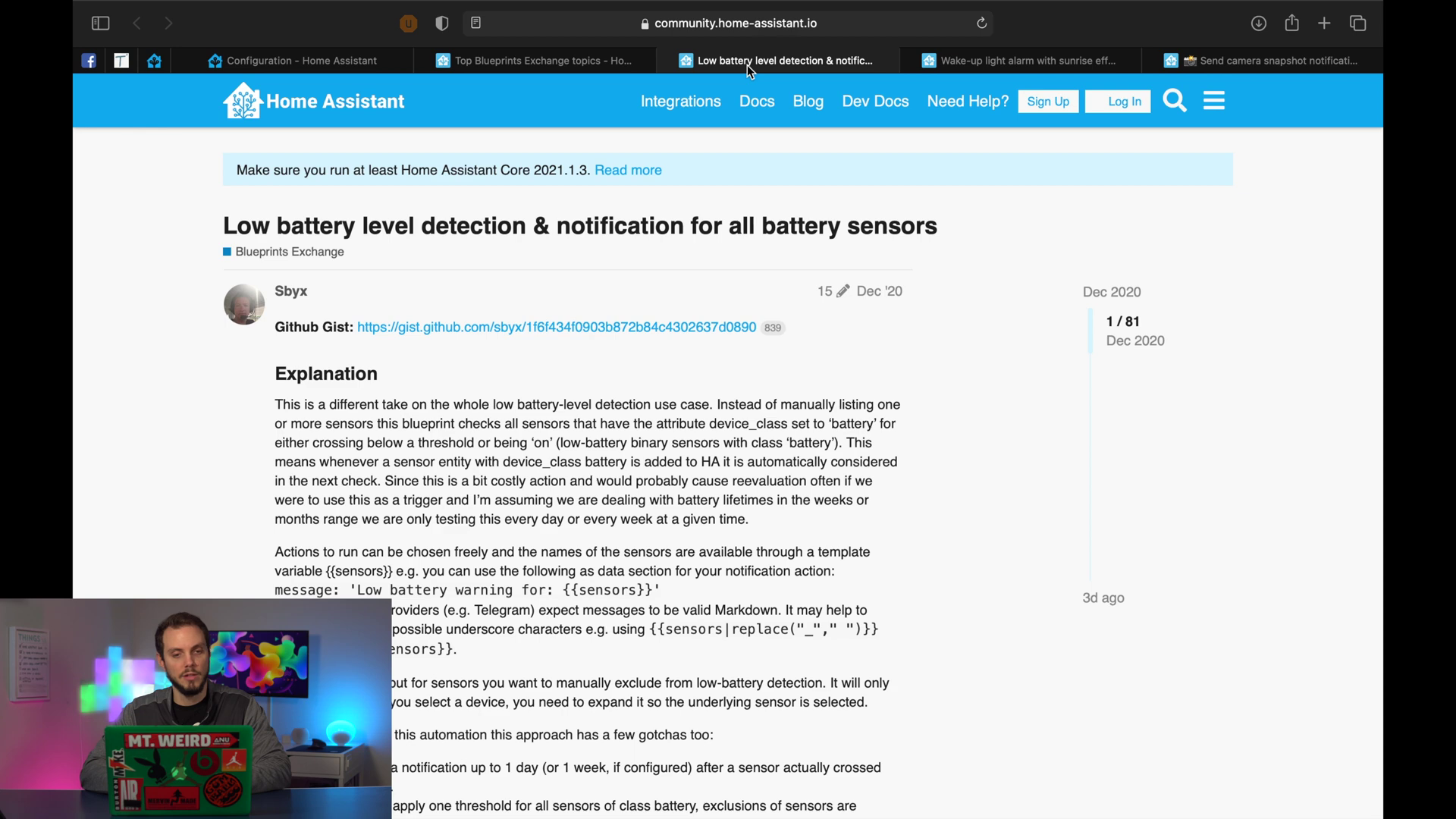
left_click(589, 24)
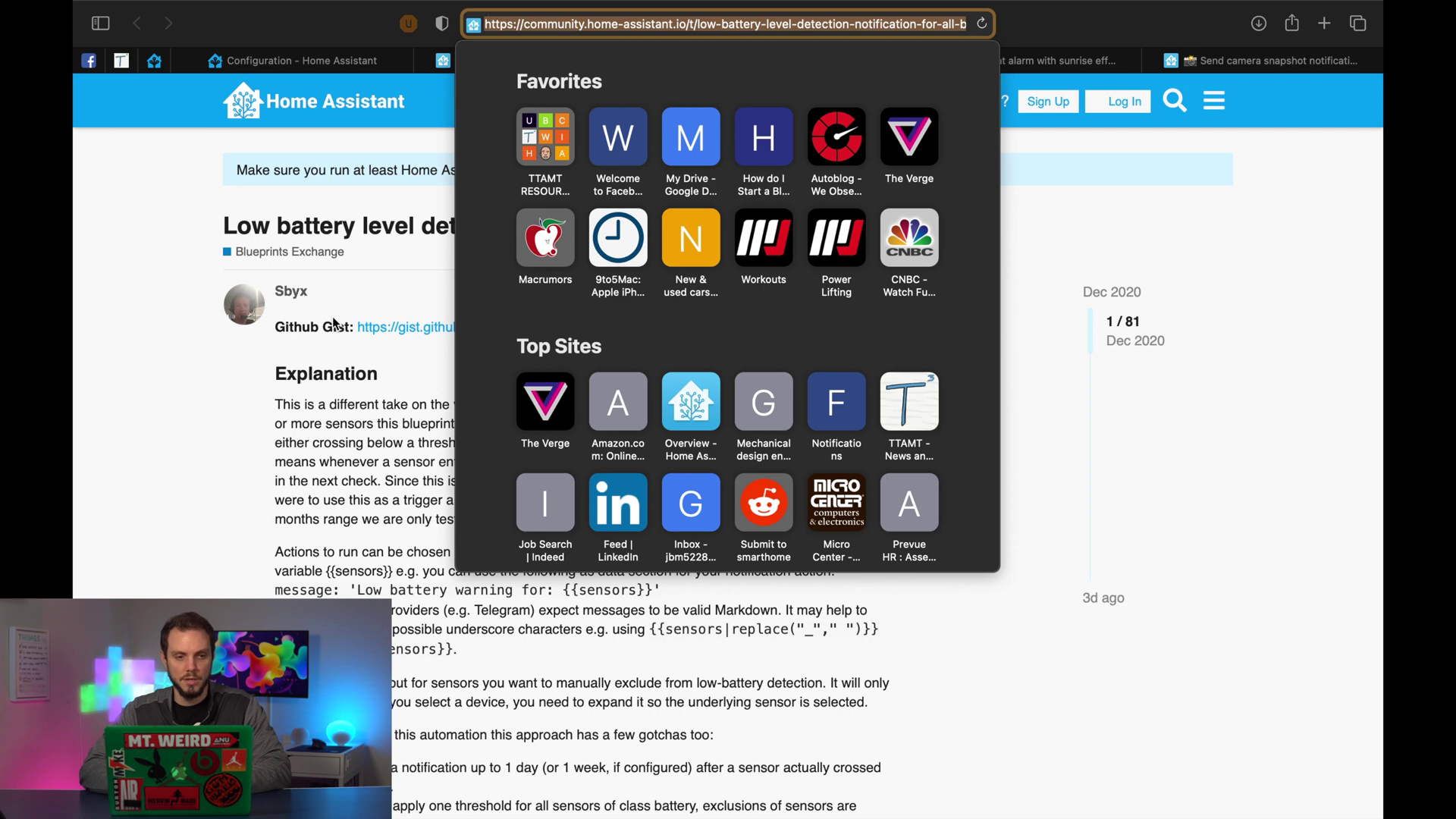
left_click(290, 54)
left_click(693, 466)
key("super+v")
left_click(892, 540)
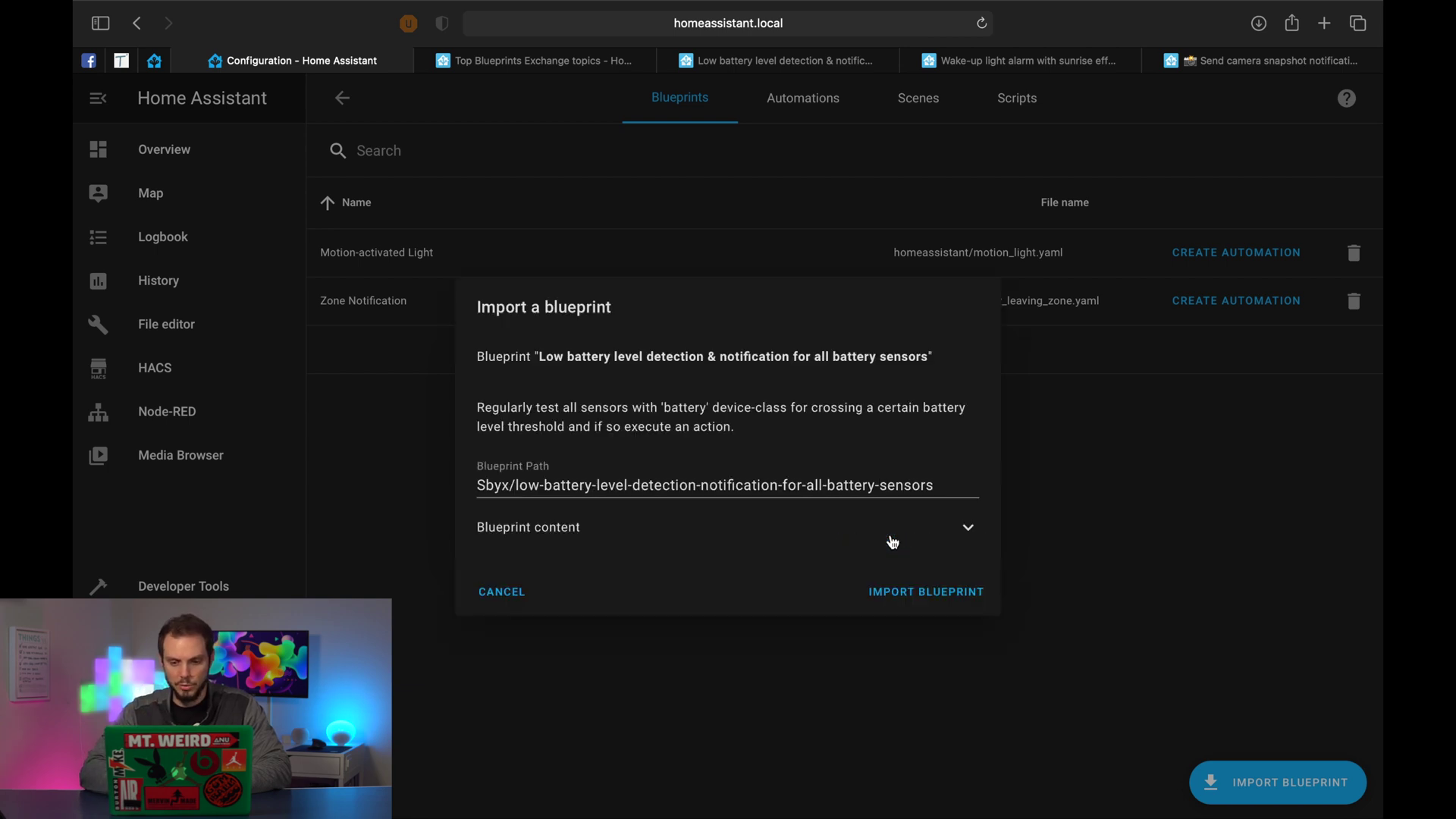
left_click(920, 591)
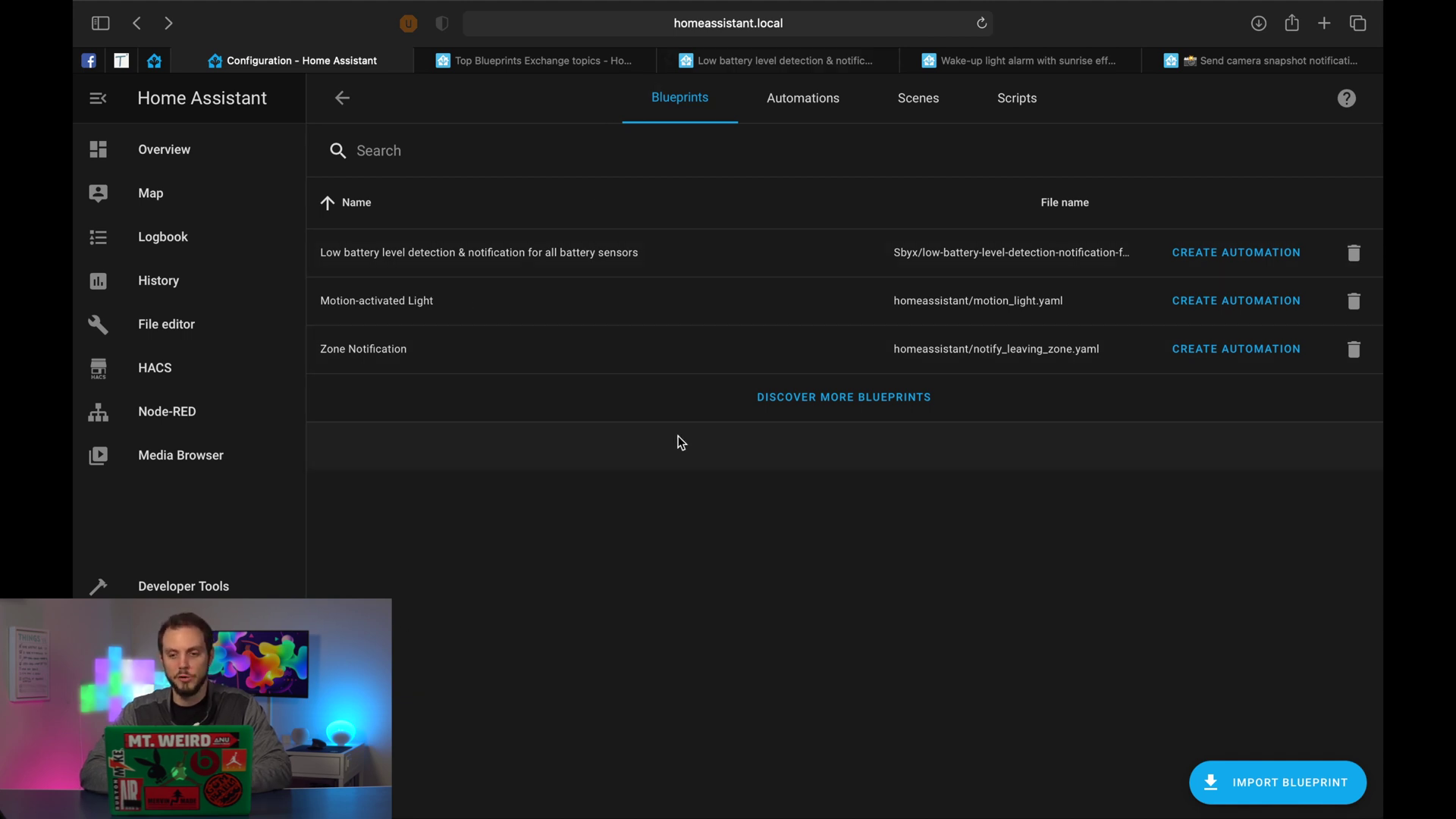
- Create an automation from the low battery blueprint with a 15% threshold and test weekday 6
left_click(1240, 262)
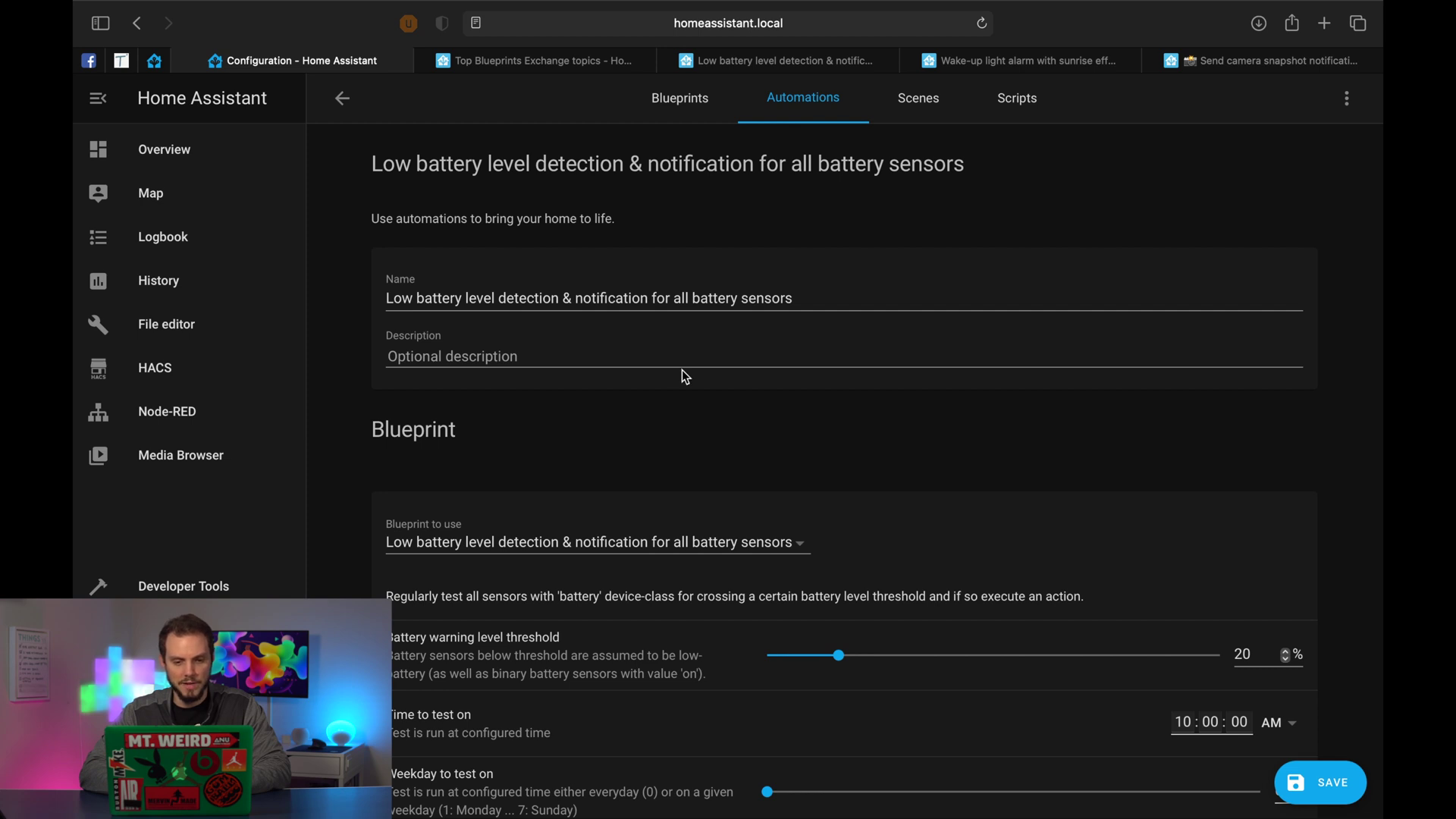
scroll(891, 406, "down", 5)
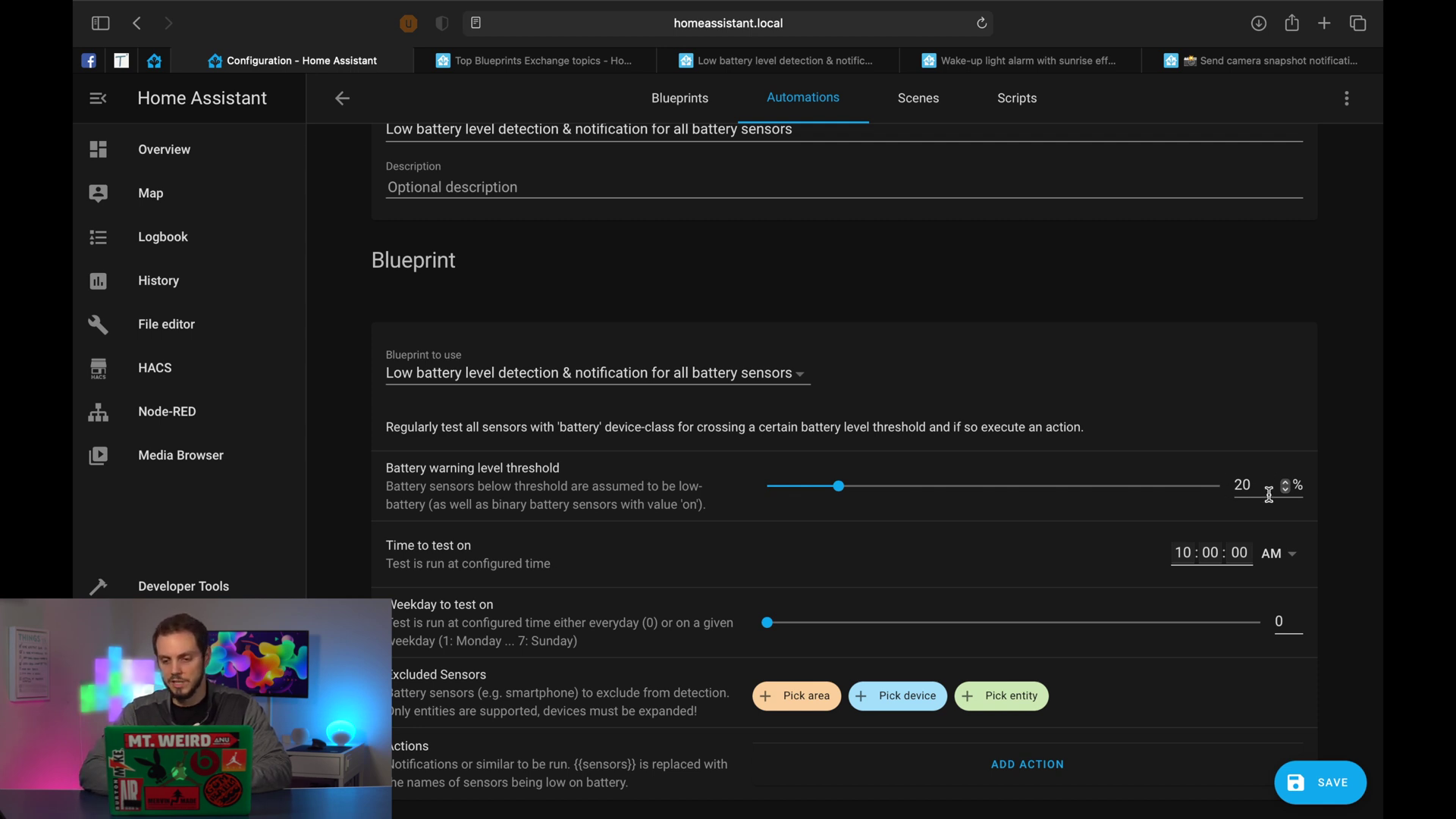
left_click_drag(1265, 489, 1233, 481)
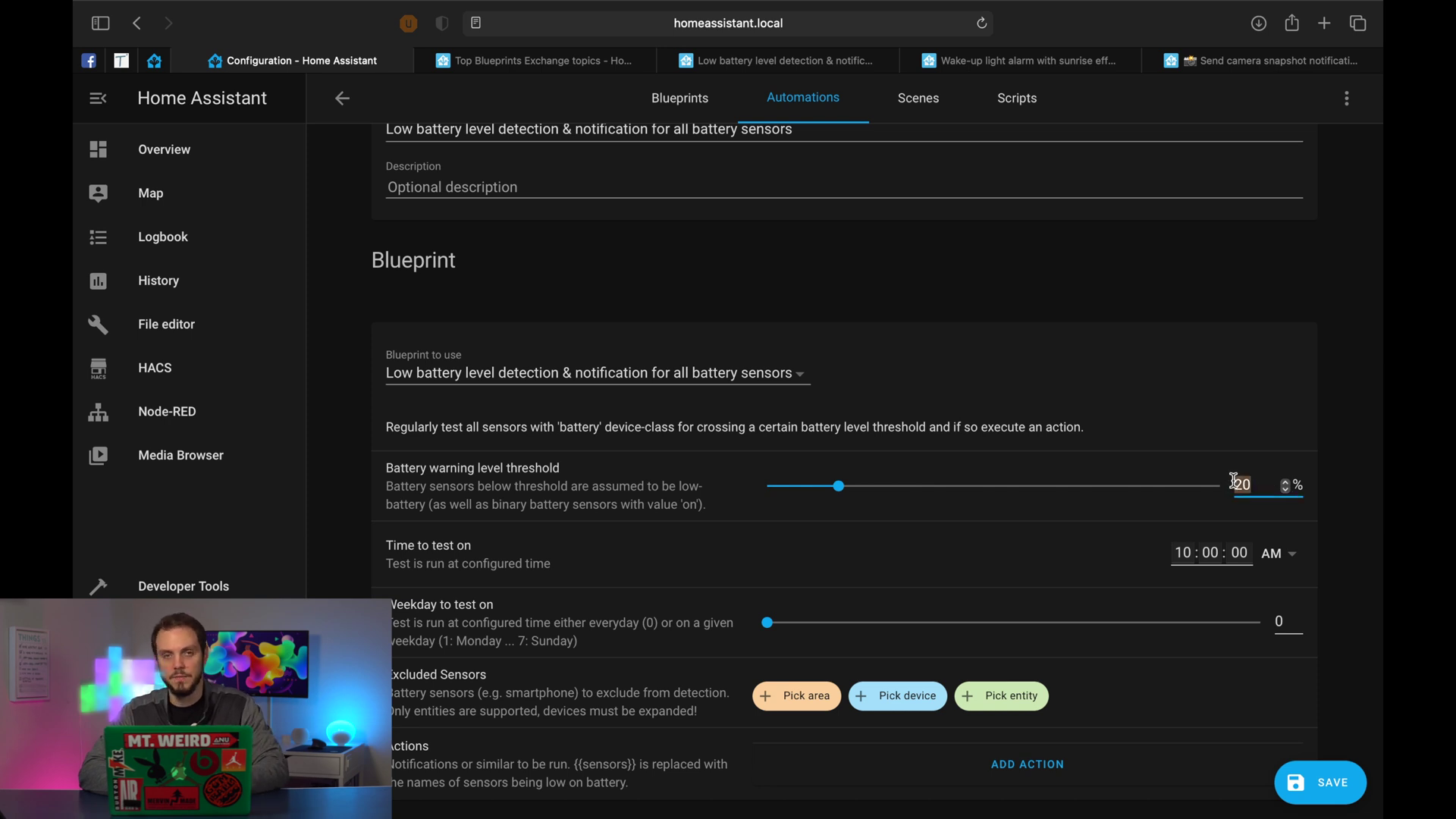
type("15")
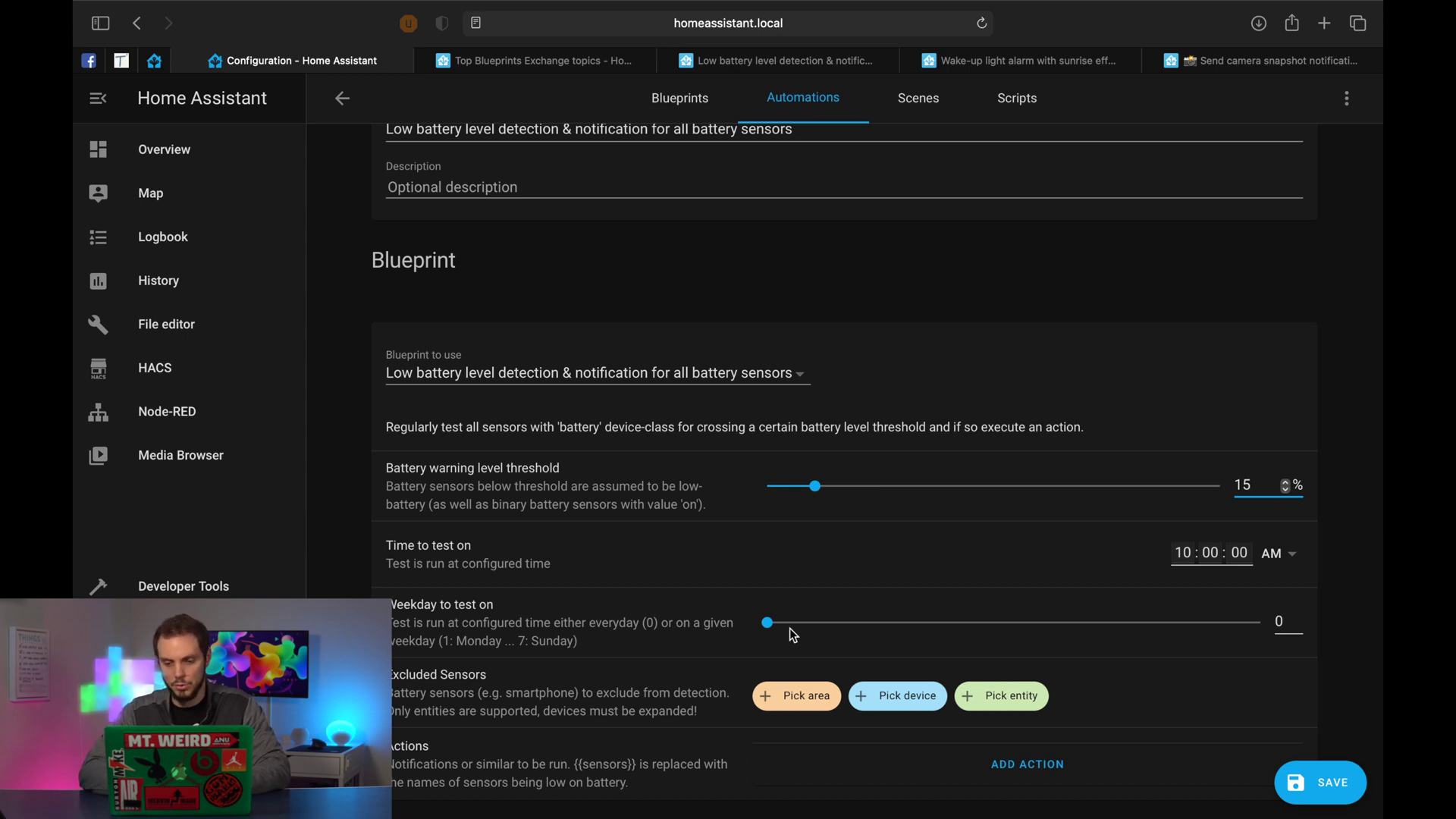
left_click(1158, 626)
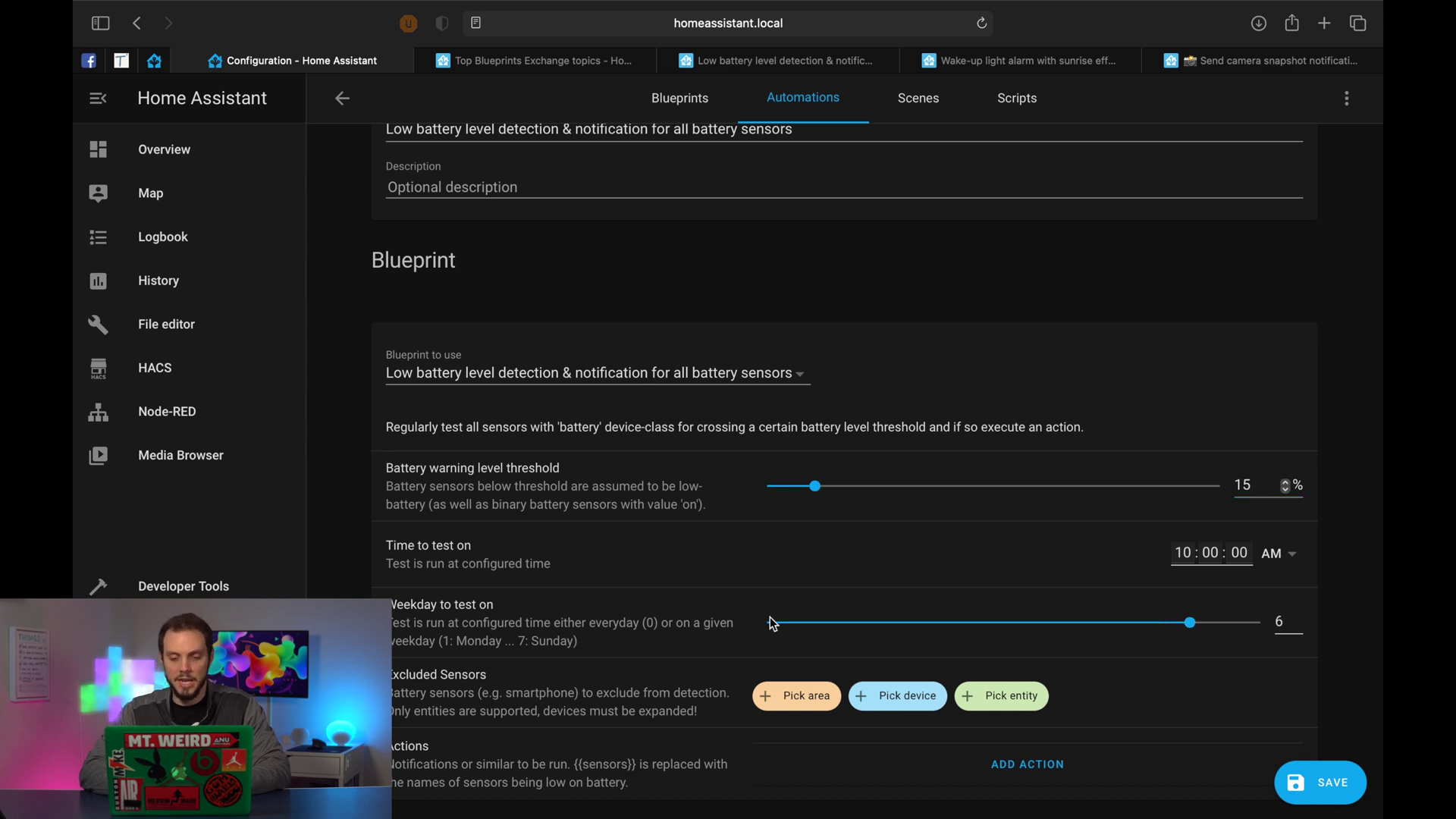
scroll(563, 568, "down", 2)
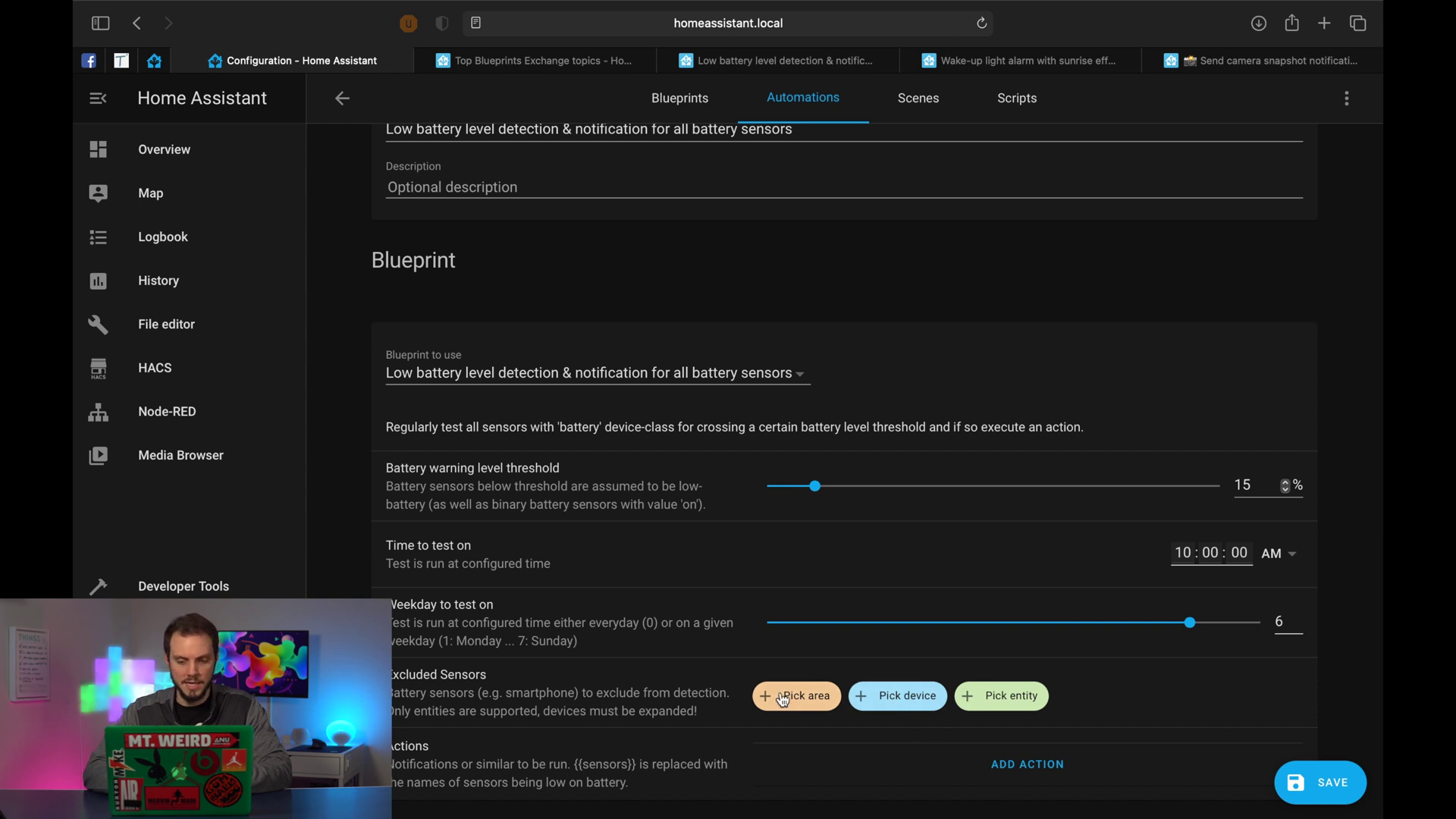
- Pick the iPhone and iPad Pro as excluded devices, then add a new action
left_click(880, 696)
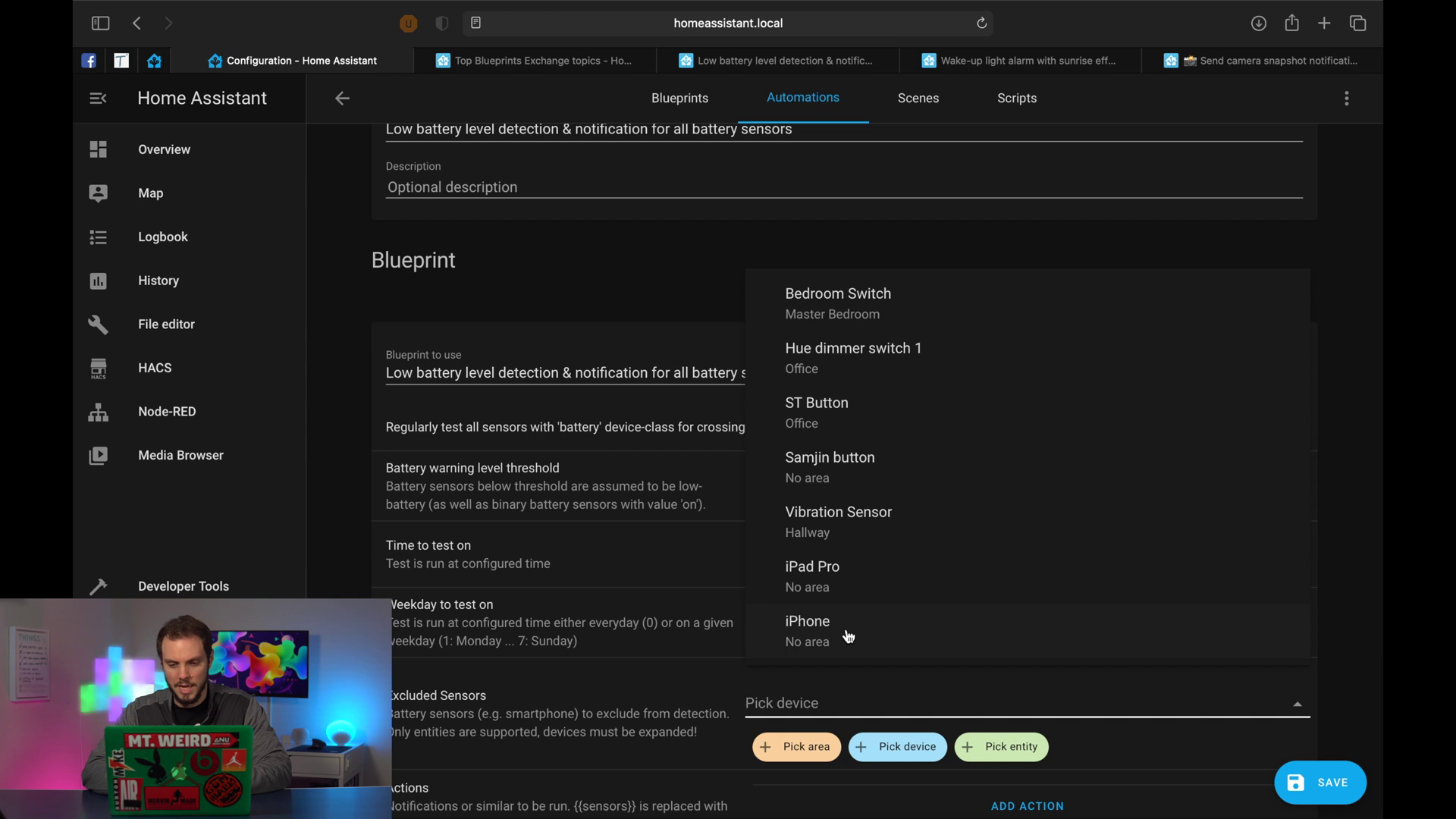
left_click(847, 636)
left_click(880, 724)
left_click(874, 619)
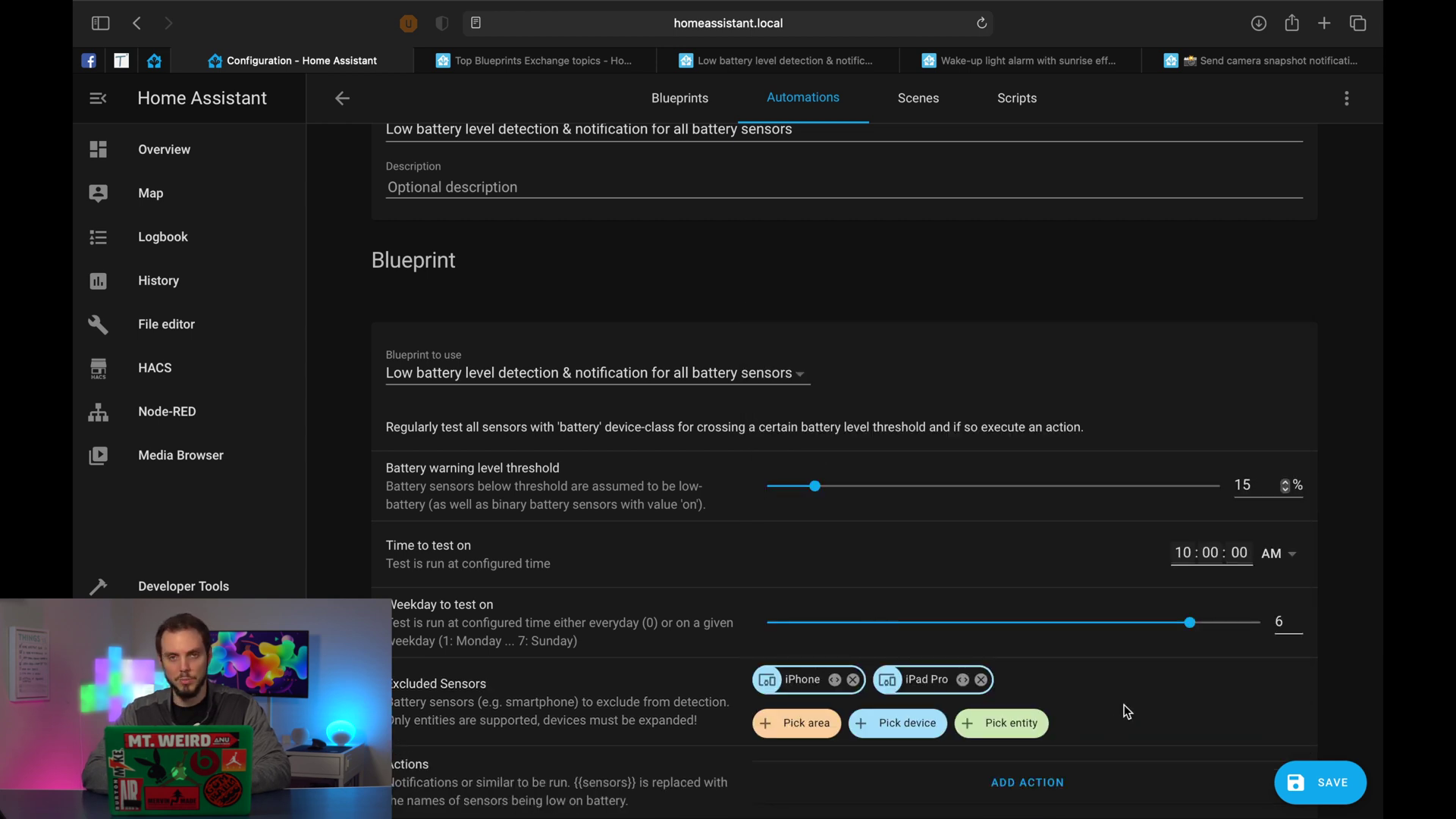
scroll(1124, 704, "down", 1)
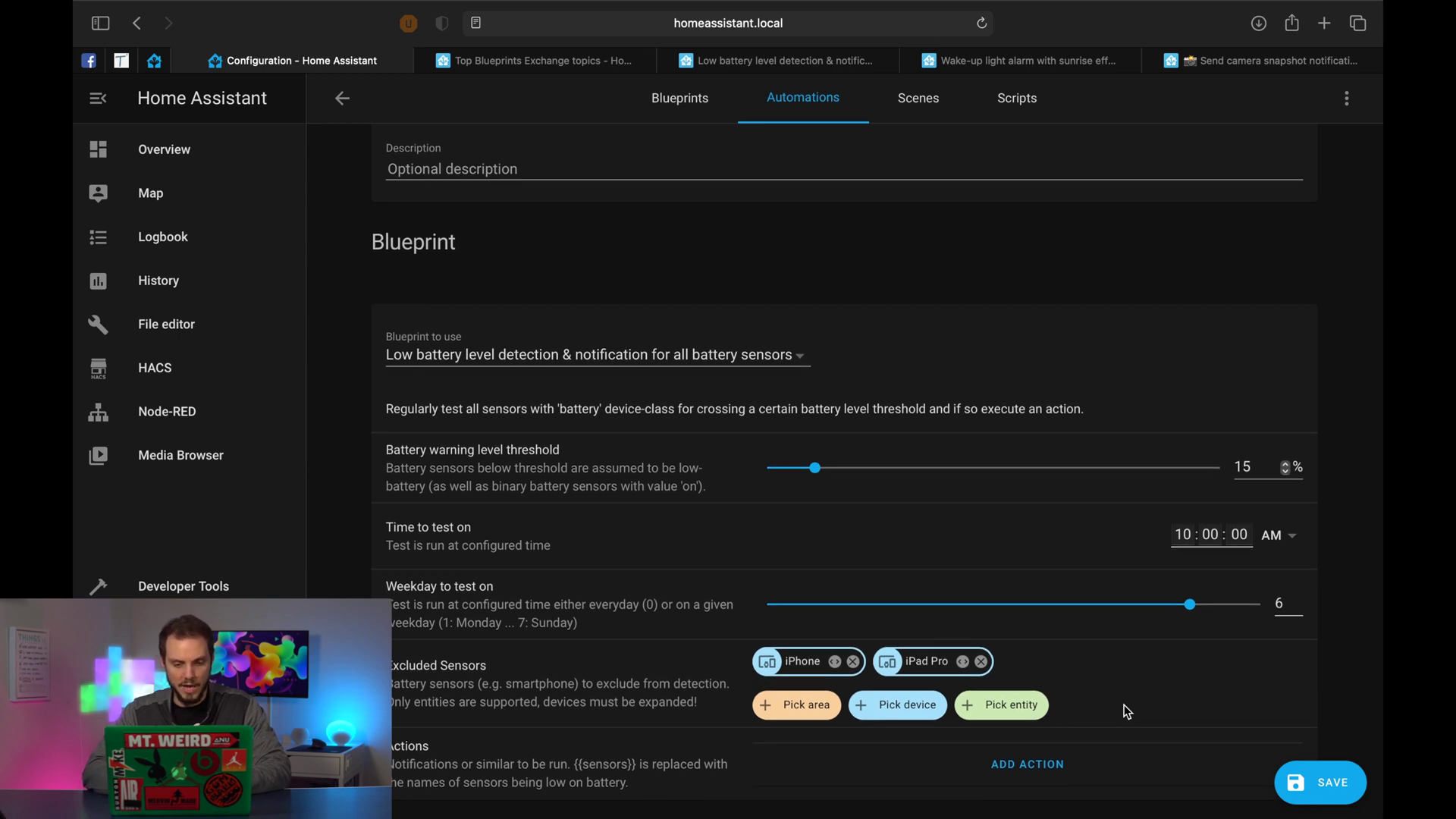
scroll(554, 691, "down", 1)
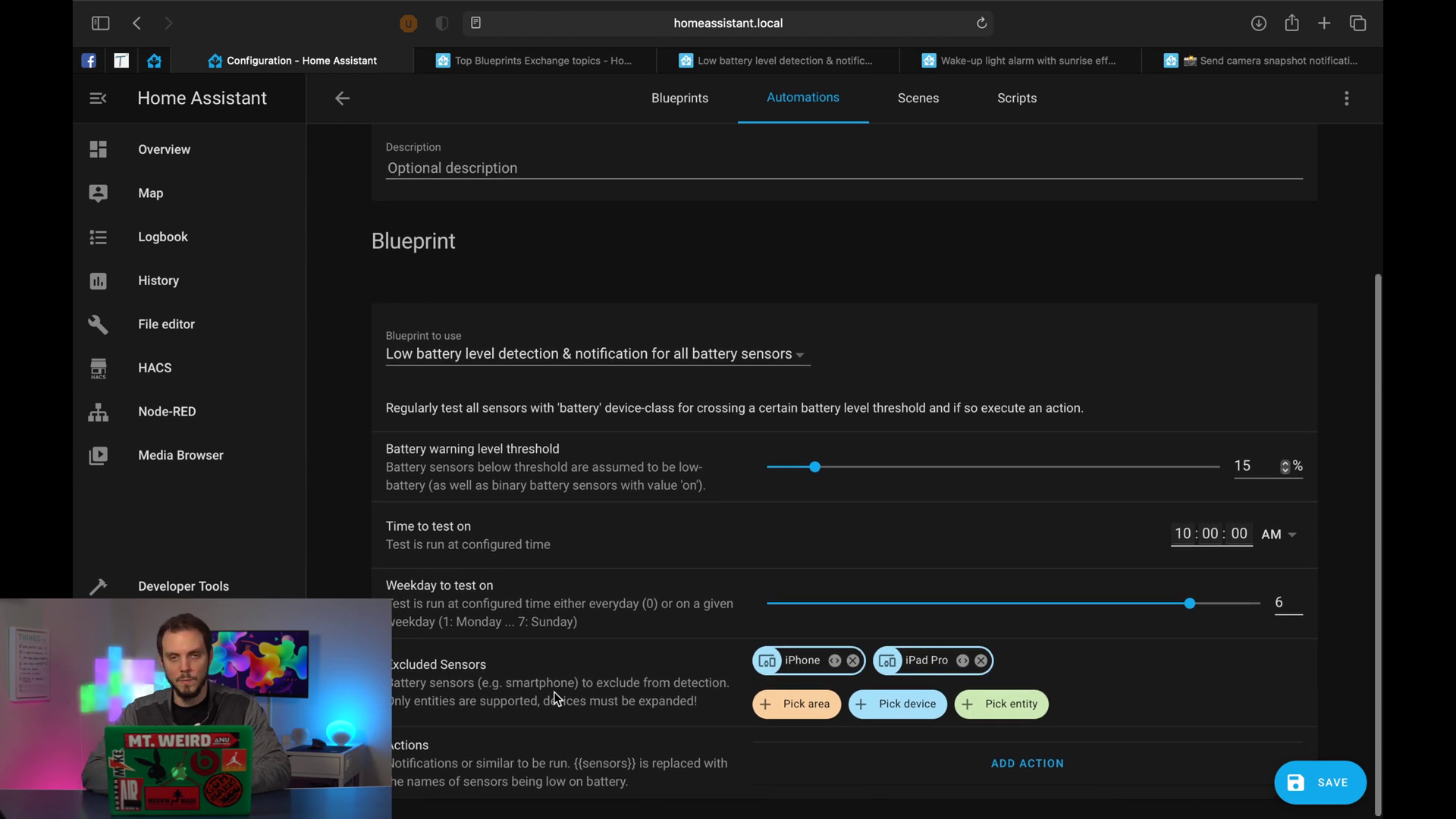
left_click(1025, 764)
- Make the new action a Call service action using notify.mobile_app_iphone
scroll(590, 710, "down", 3)
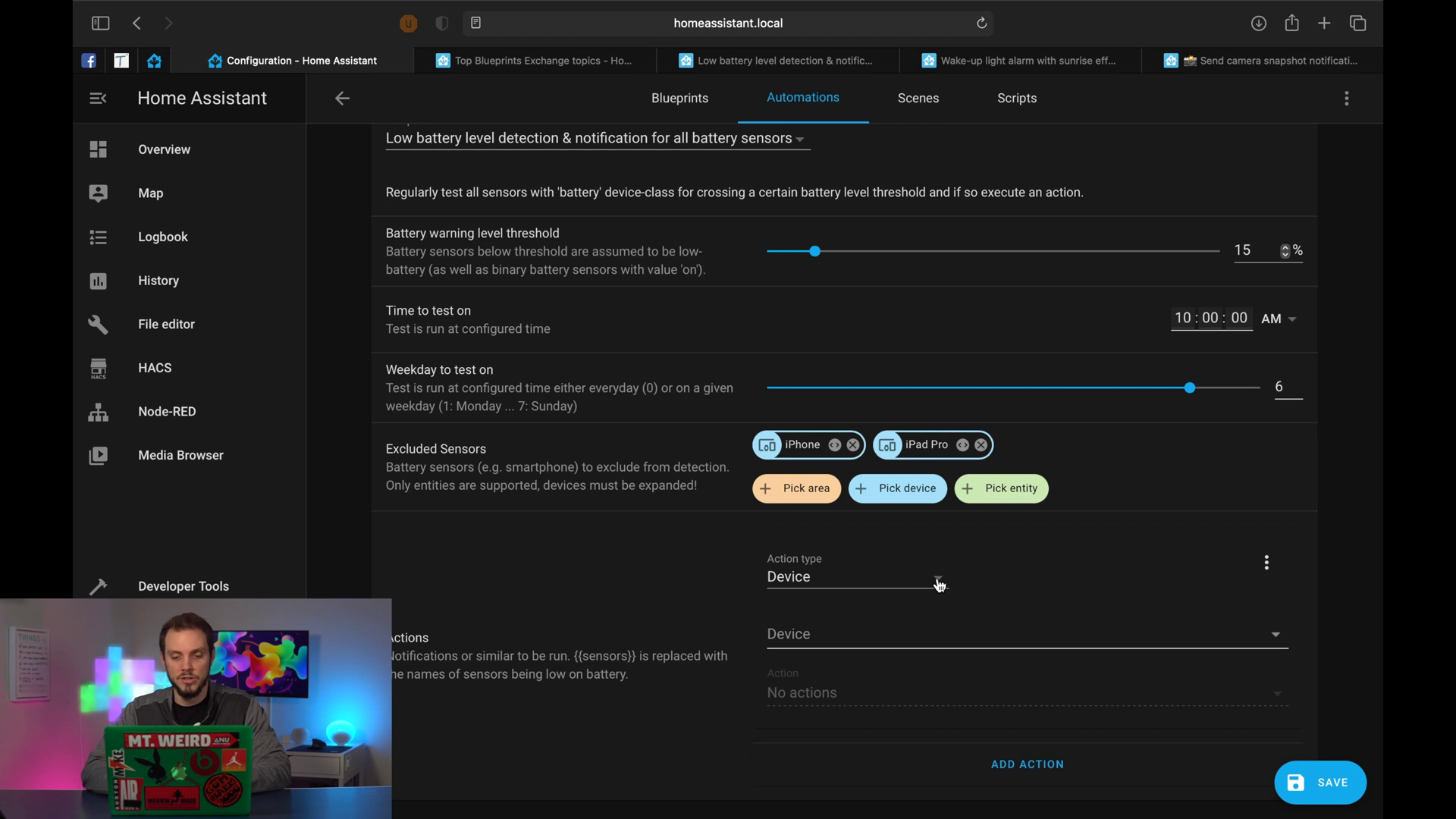
left_click(939, 582)
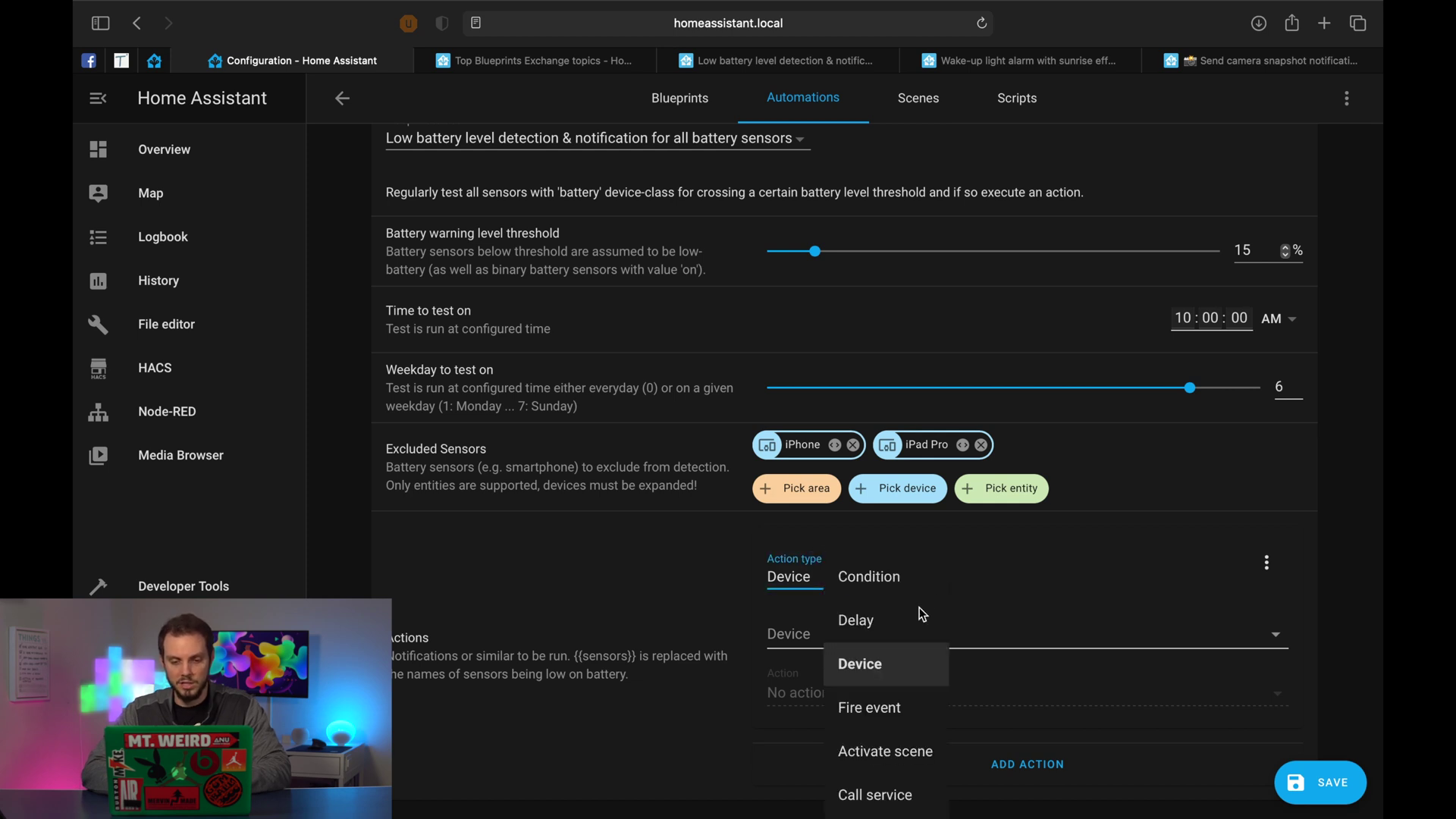
left_click(882, 795)
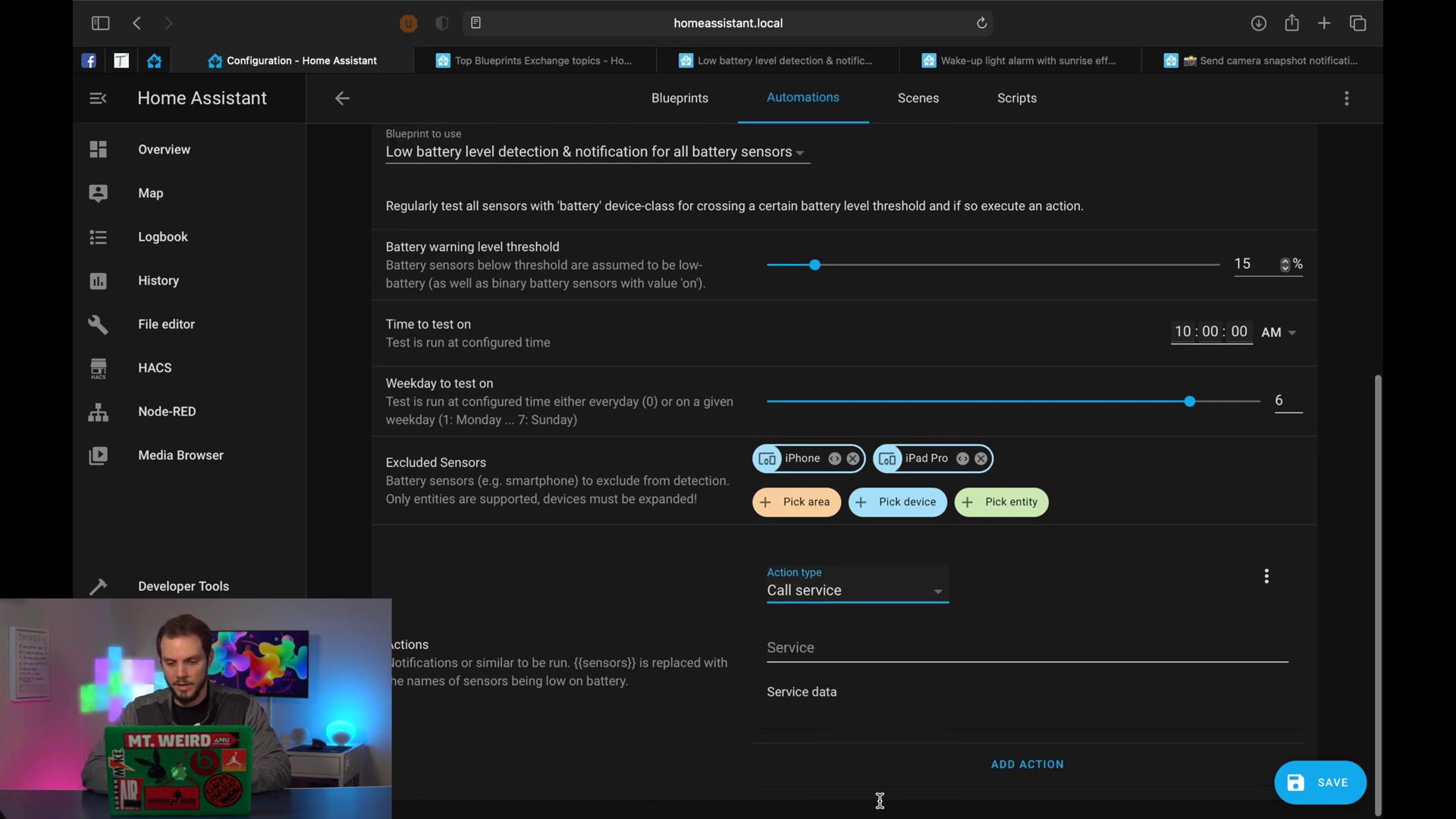
left_click(1134, 650)
type("noti")
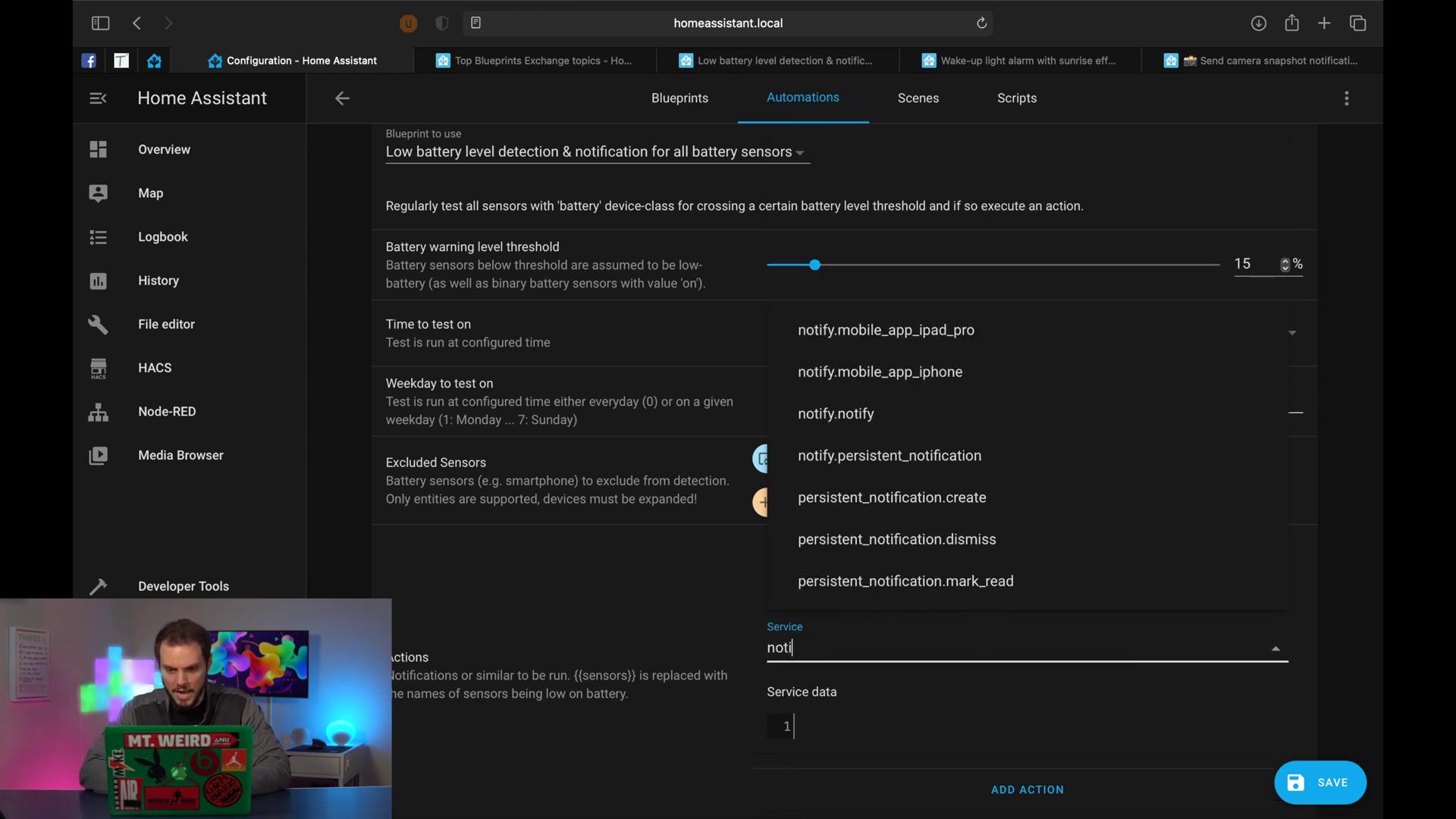
left_click(950, 381)
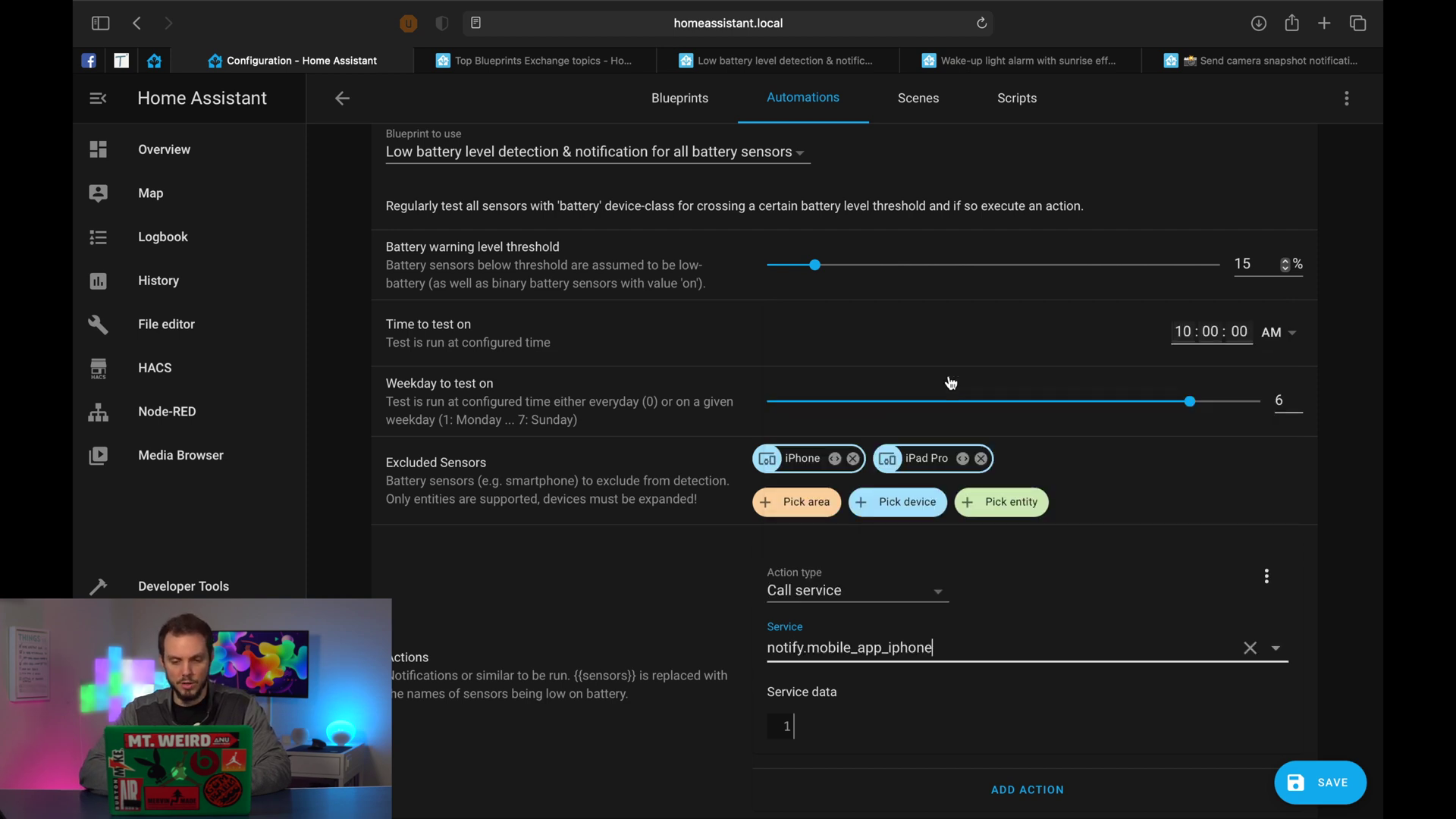
left_click(816, 734)
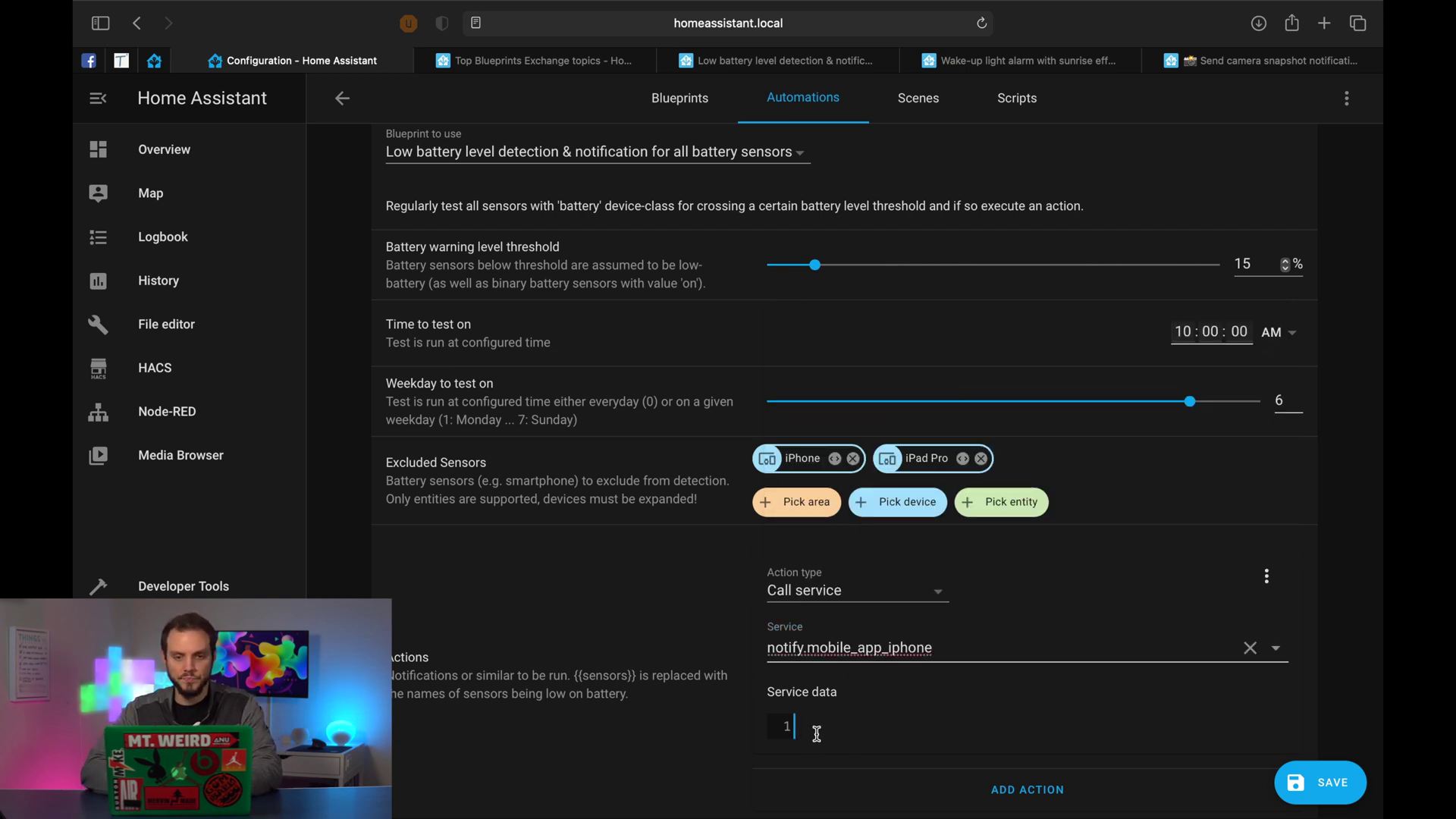
- Select the example low-battery message line in the forum post, then return to the automation editor
left_click(725, 59)
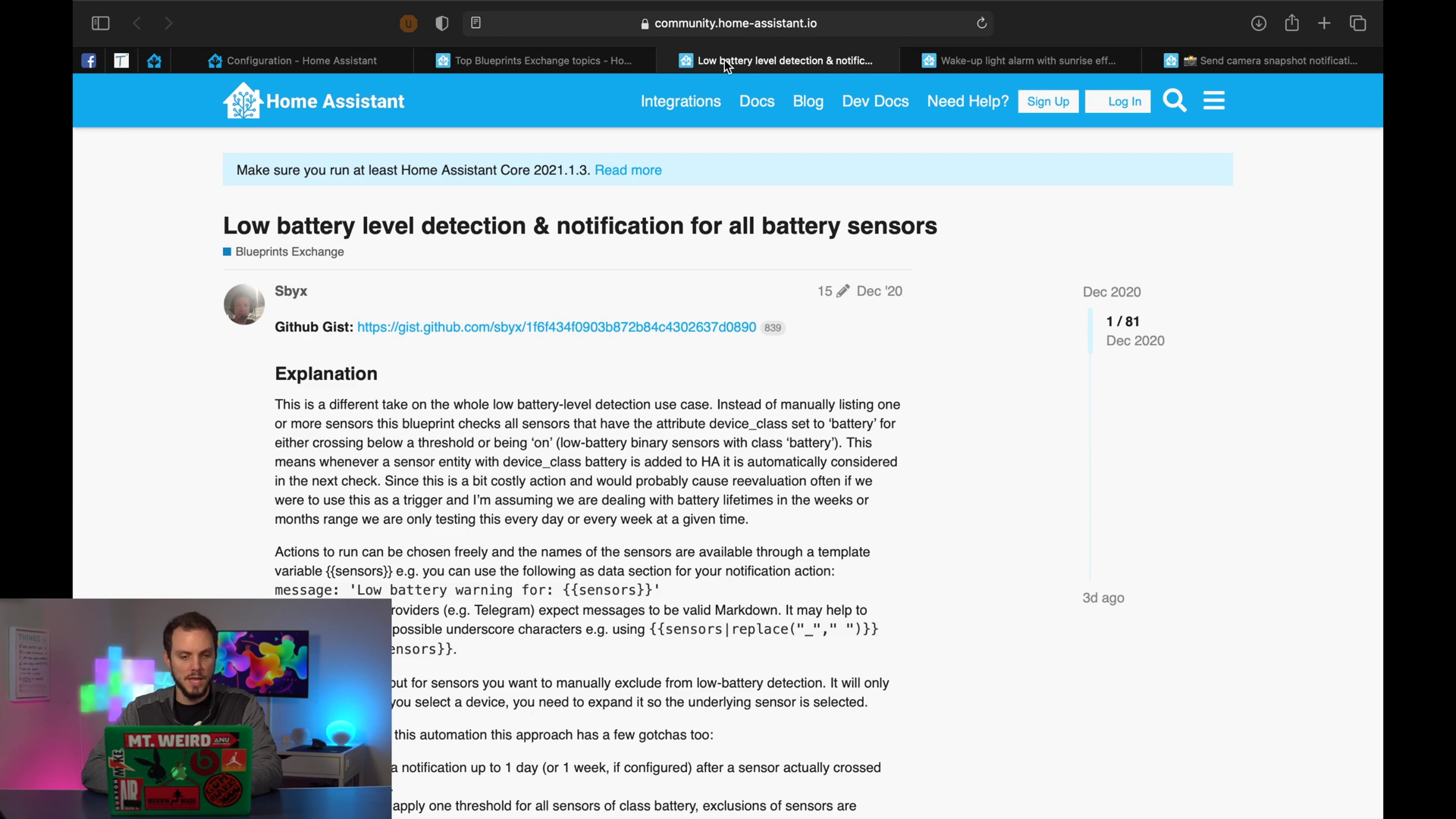
scroll(483, 476, "down", 4)
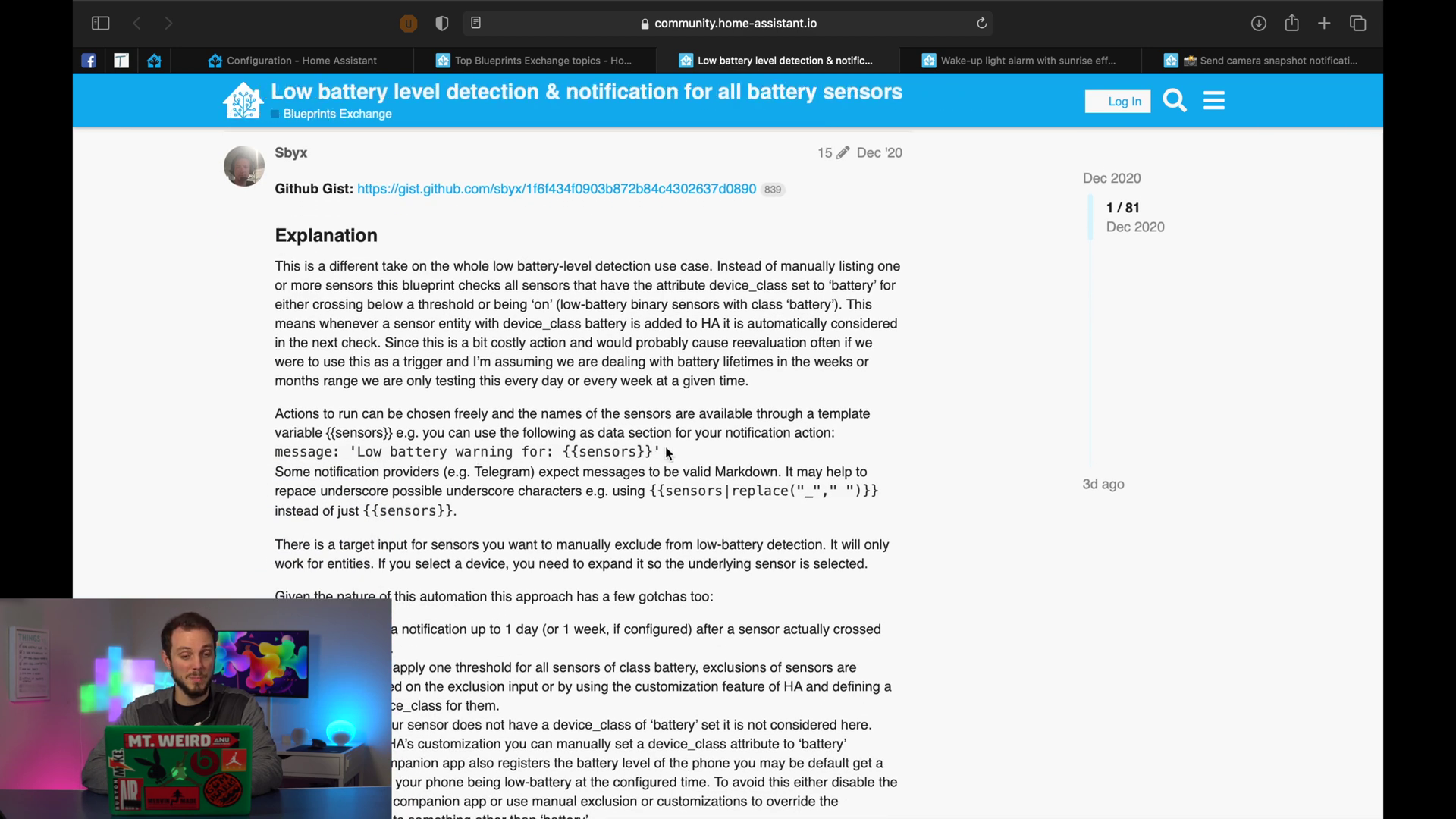
left_click_drag(667, 453, 273, 455)
key("super+c")
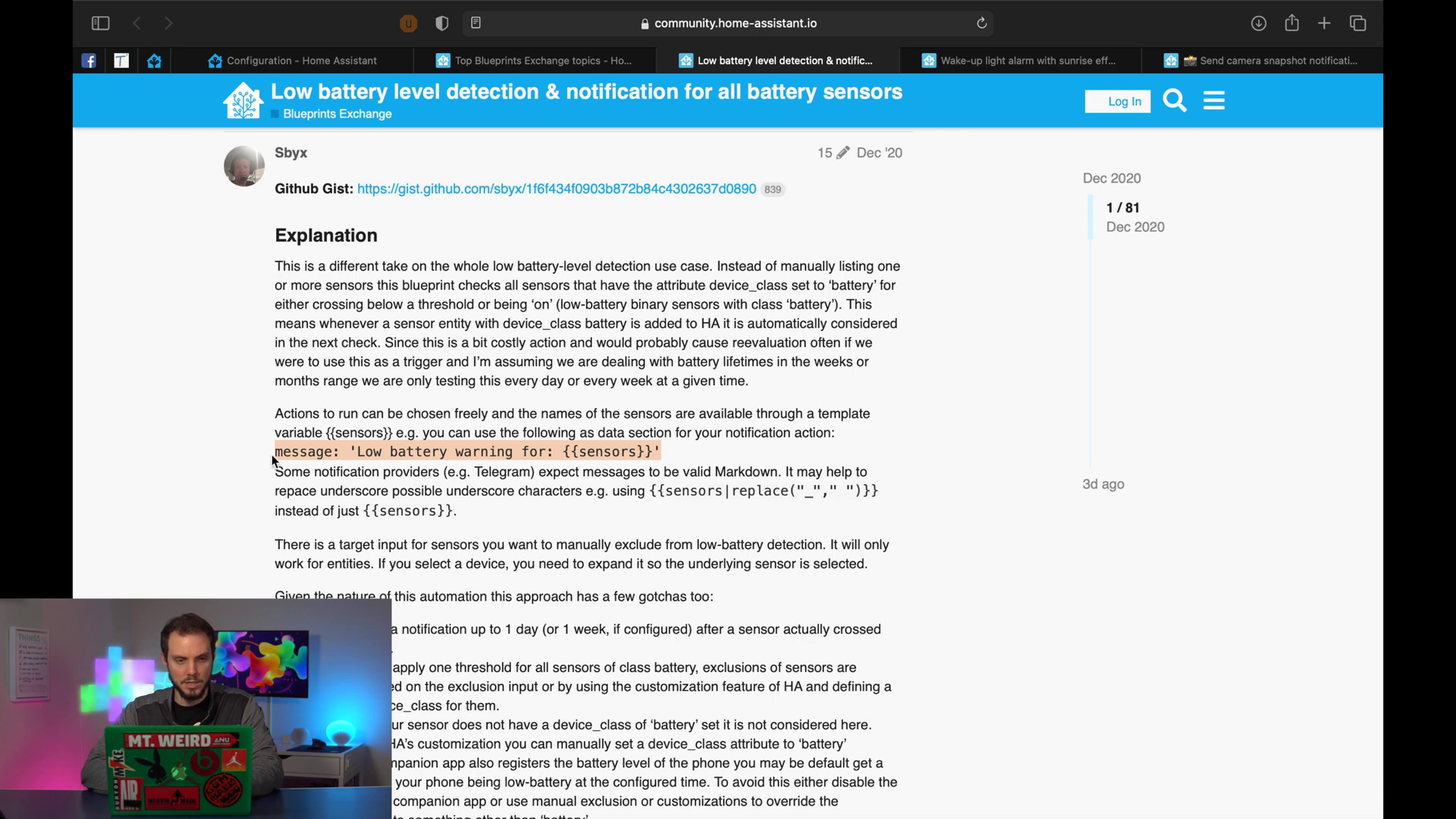
left_click(322, 54)
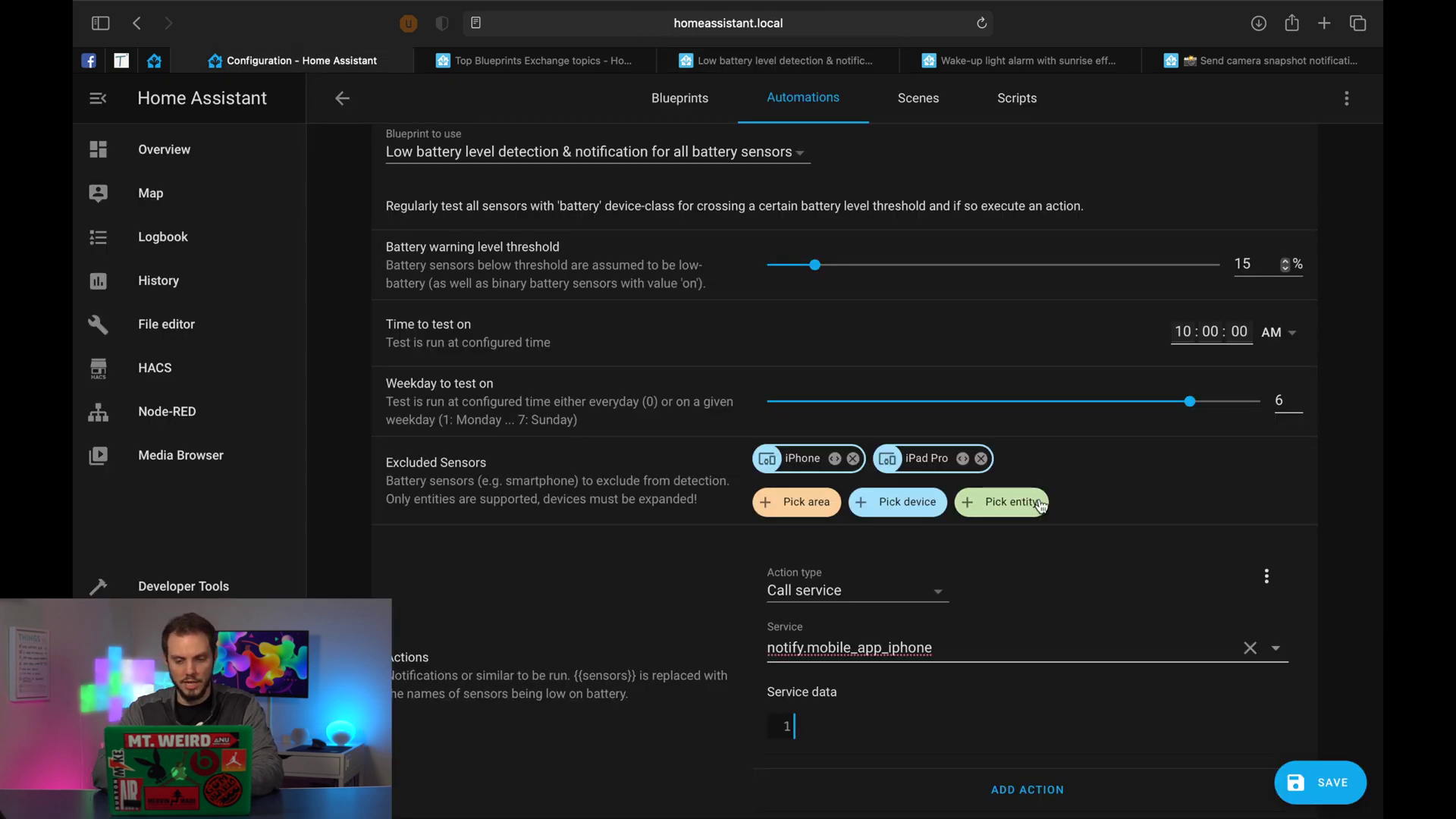
- Paste 'Low battery warning for: {{sensors}}' into the service data and save the low battery automation
key("super+v")
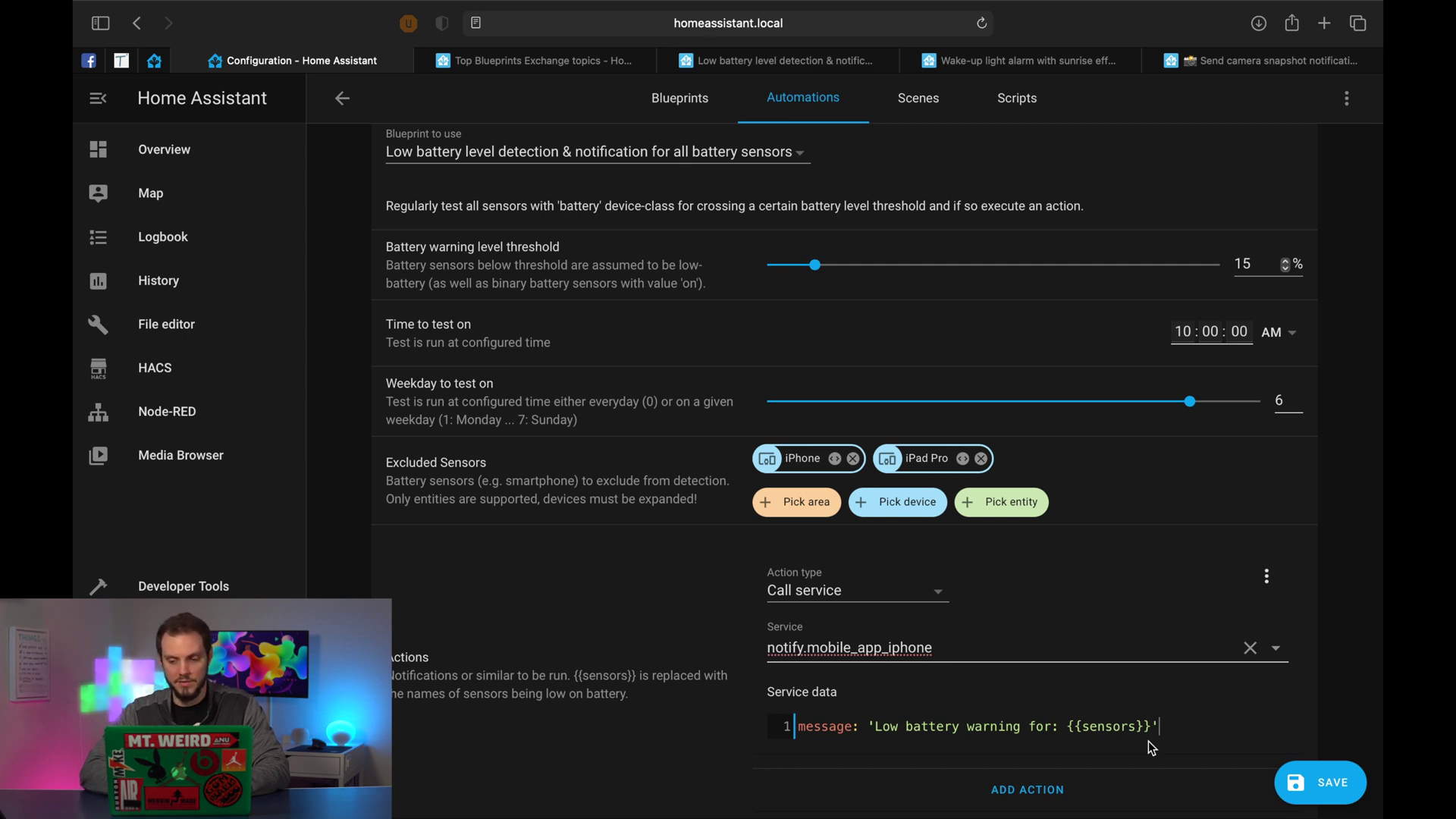
left_click(1325, 787)
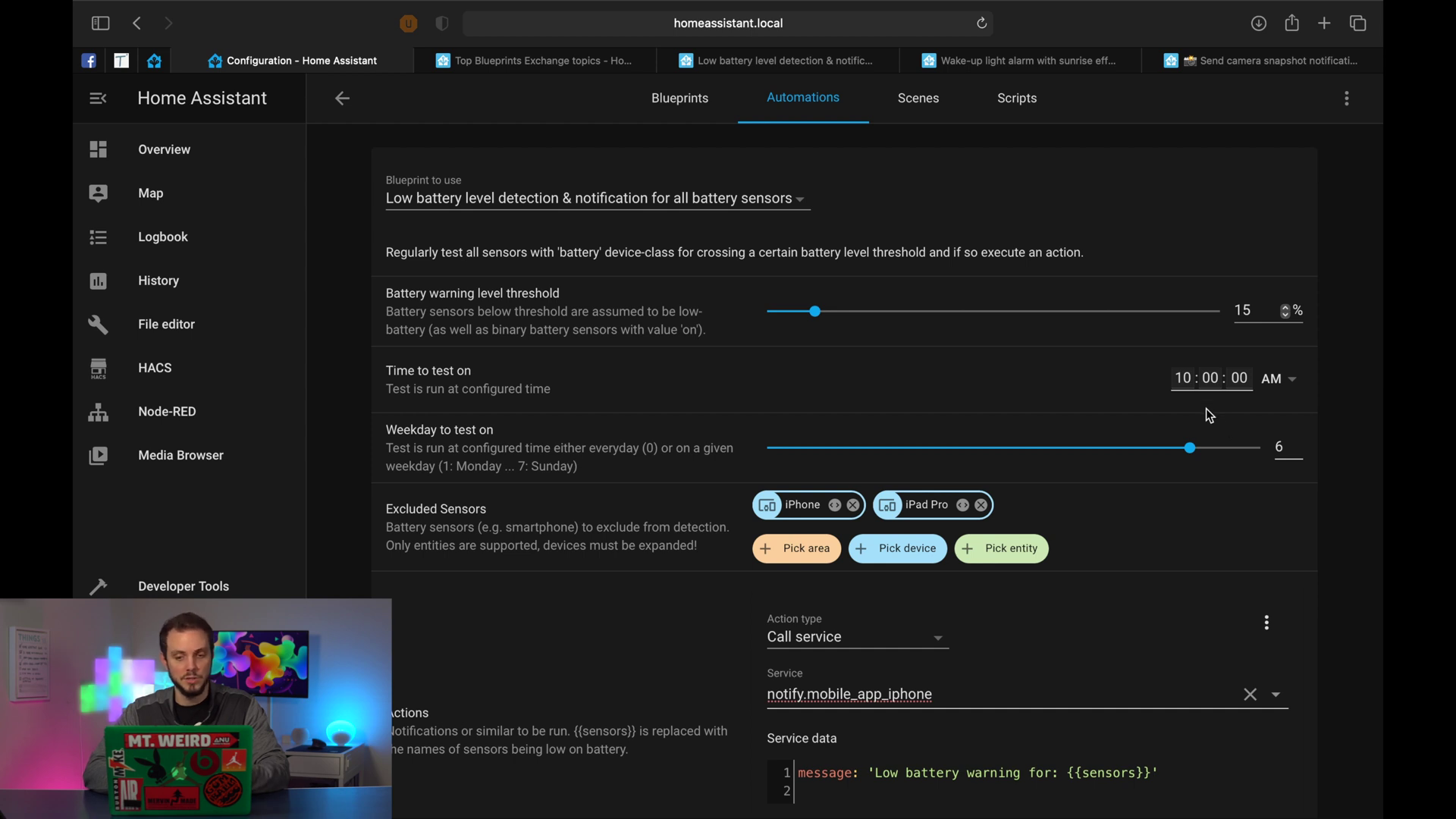
scroll(1008, 376, "up", 5)
- Copy the web address of the Wake-up light alarm forum post
left_click(692, 104)
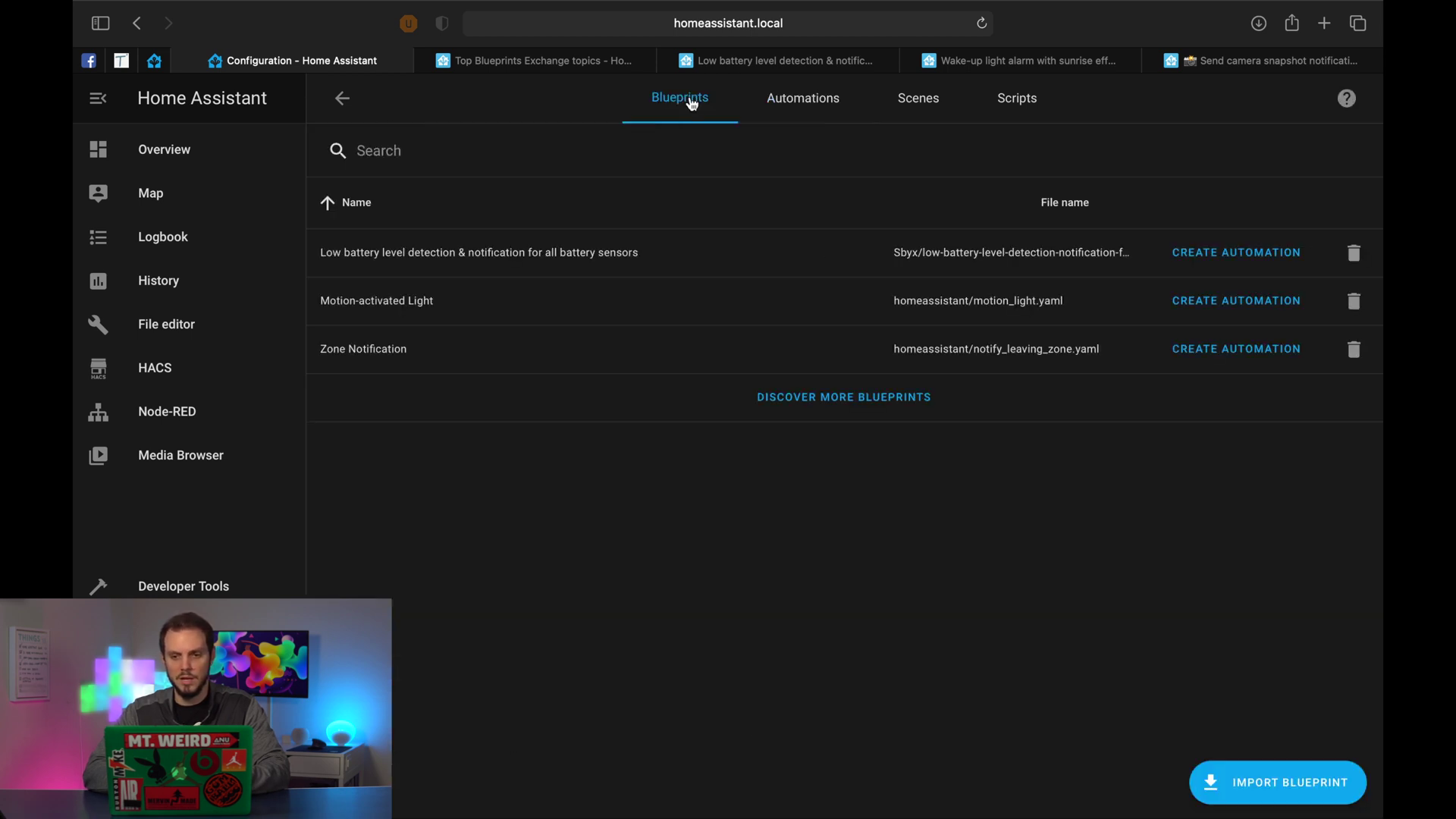
left_click(1018, 64)
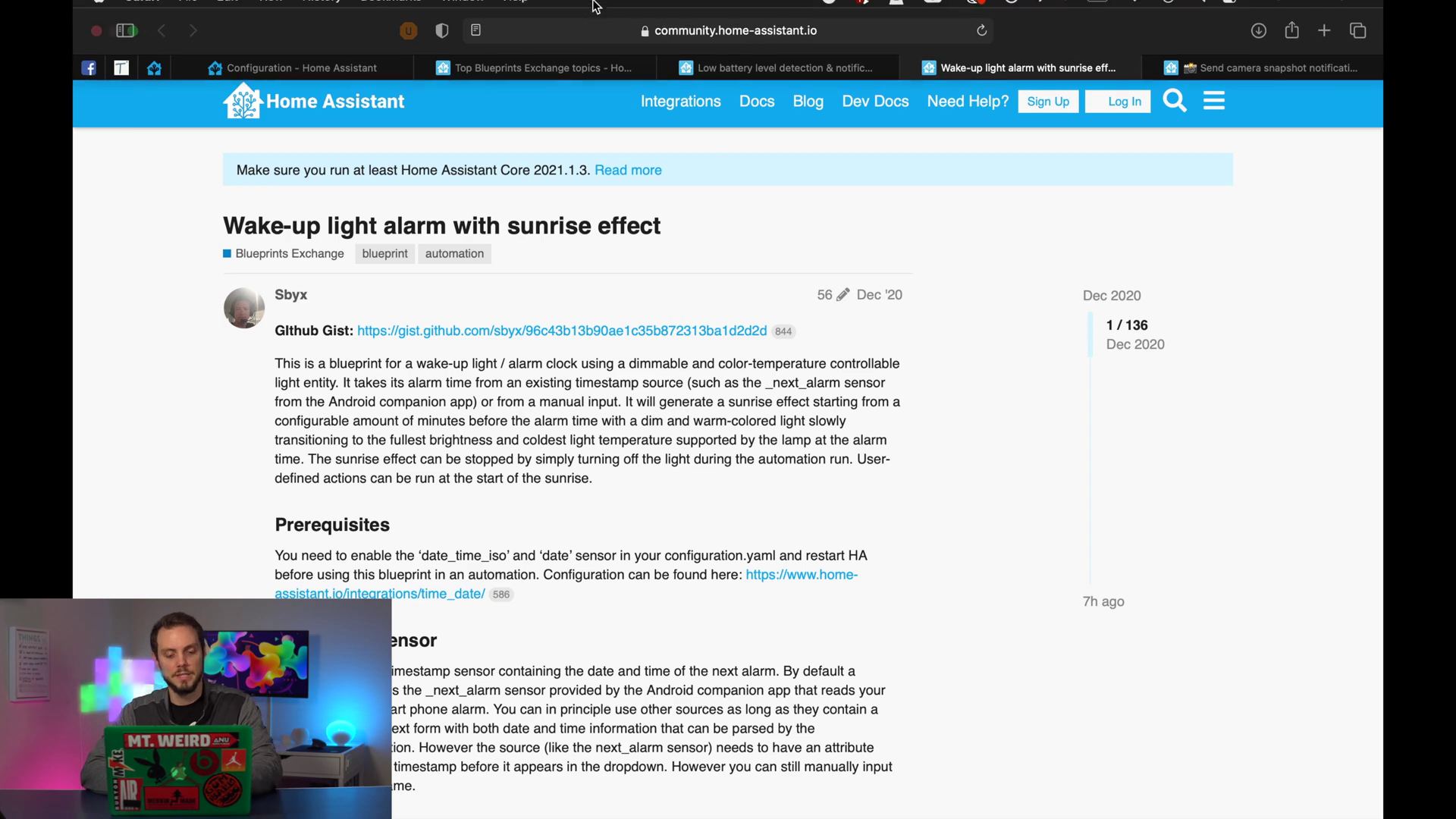
left_click(560, 56)
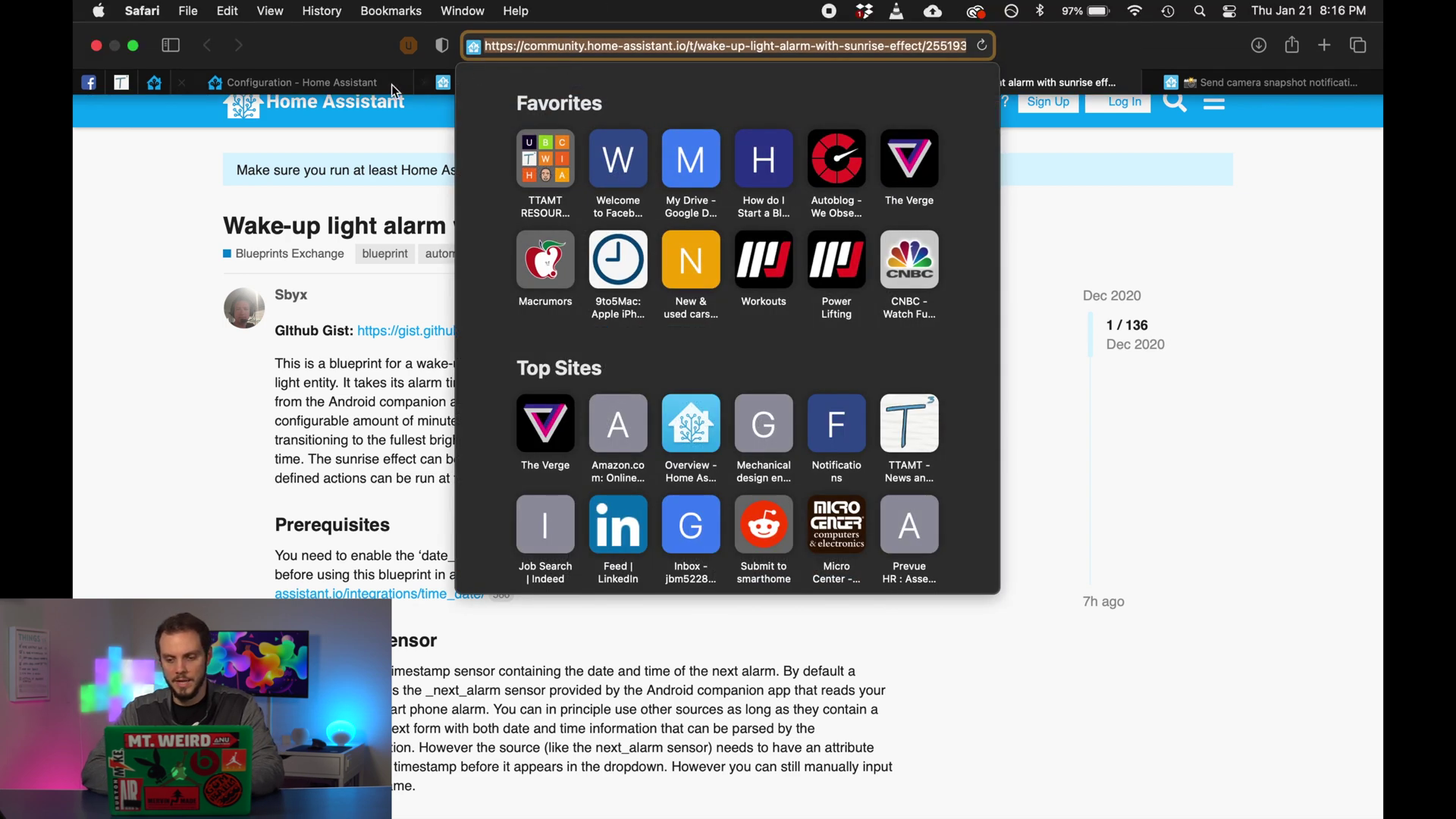
left_click(364, 83)
- Import the 'Wake-up light alarm with sunrise effect' blueprint from that URL and create an automation from it
left_click(1281, 782)
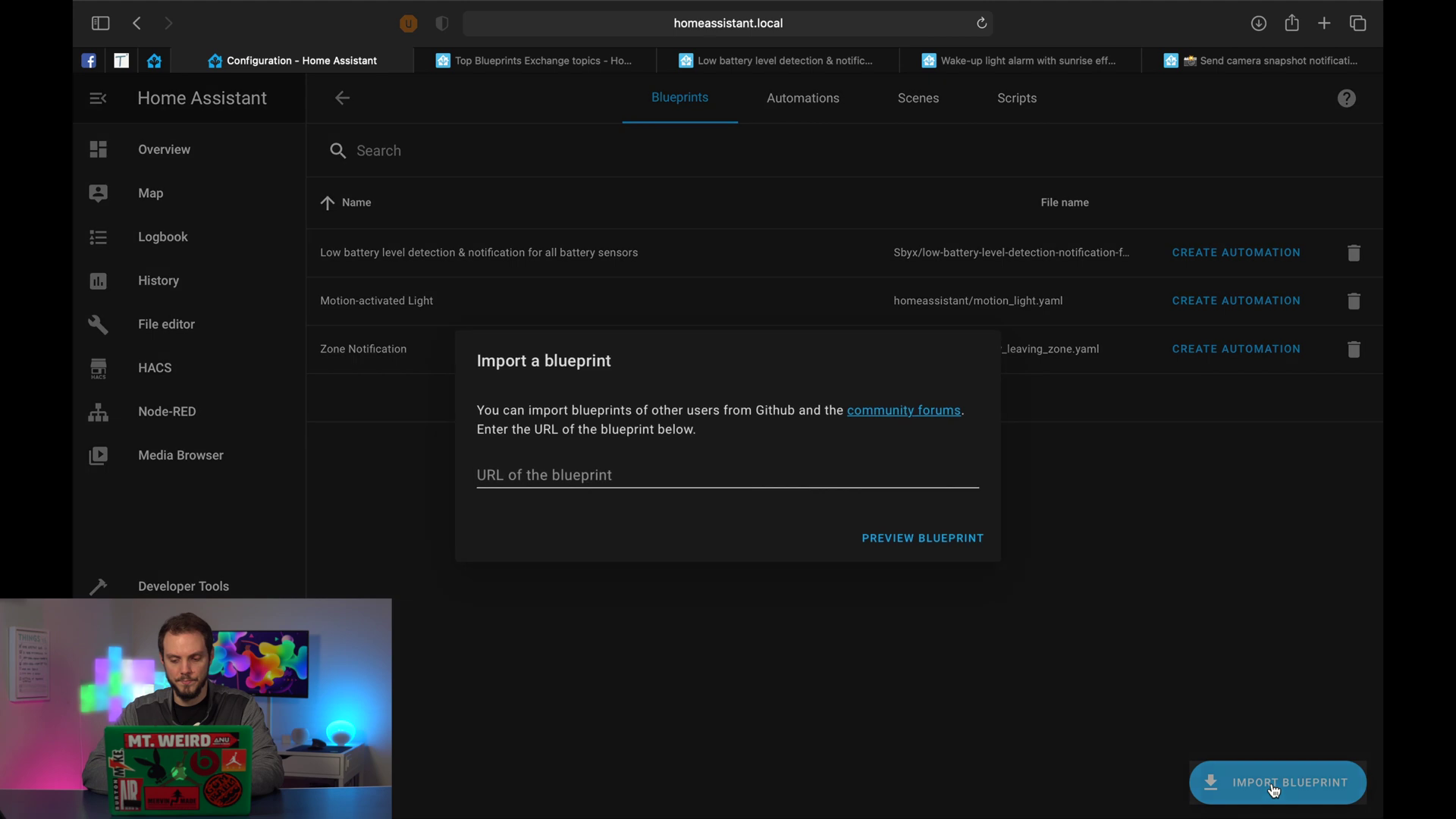
type("https://community.home-assistant.io/t/wake-up-light-alarm-with-sunrise-effect/255193")
left_click(883, 539)
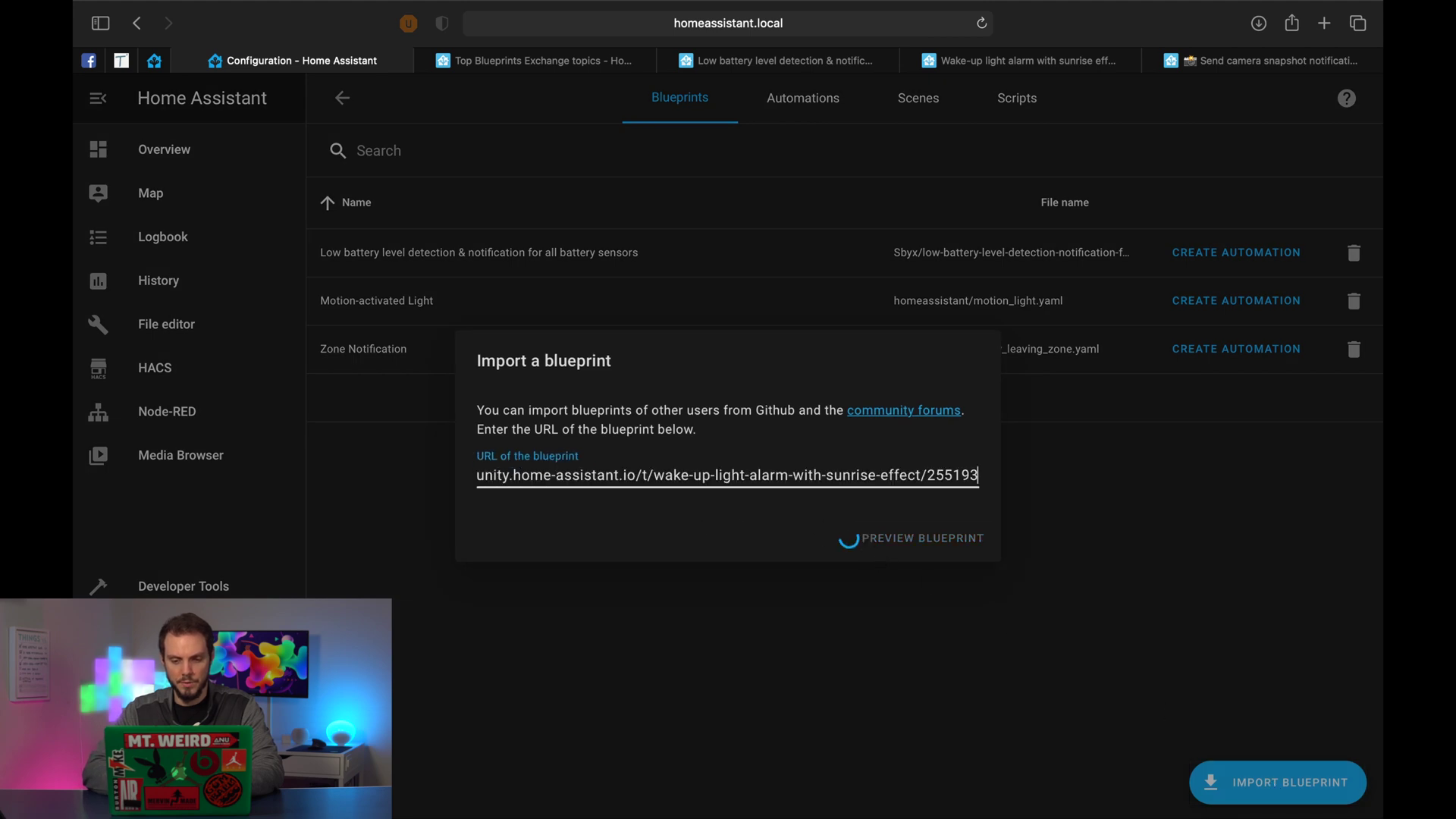
left_click(909, 591)
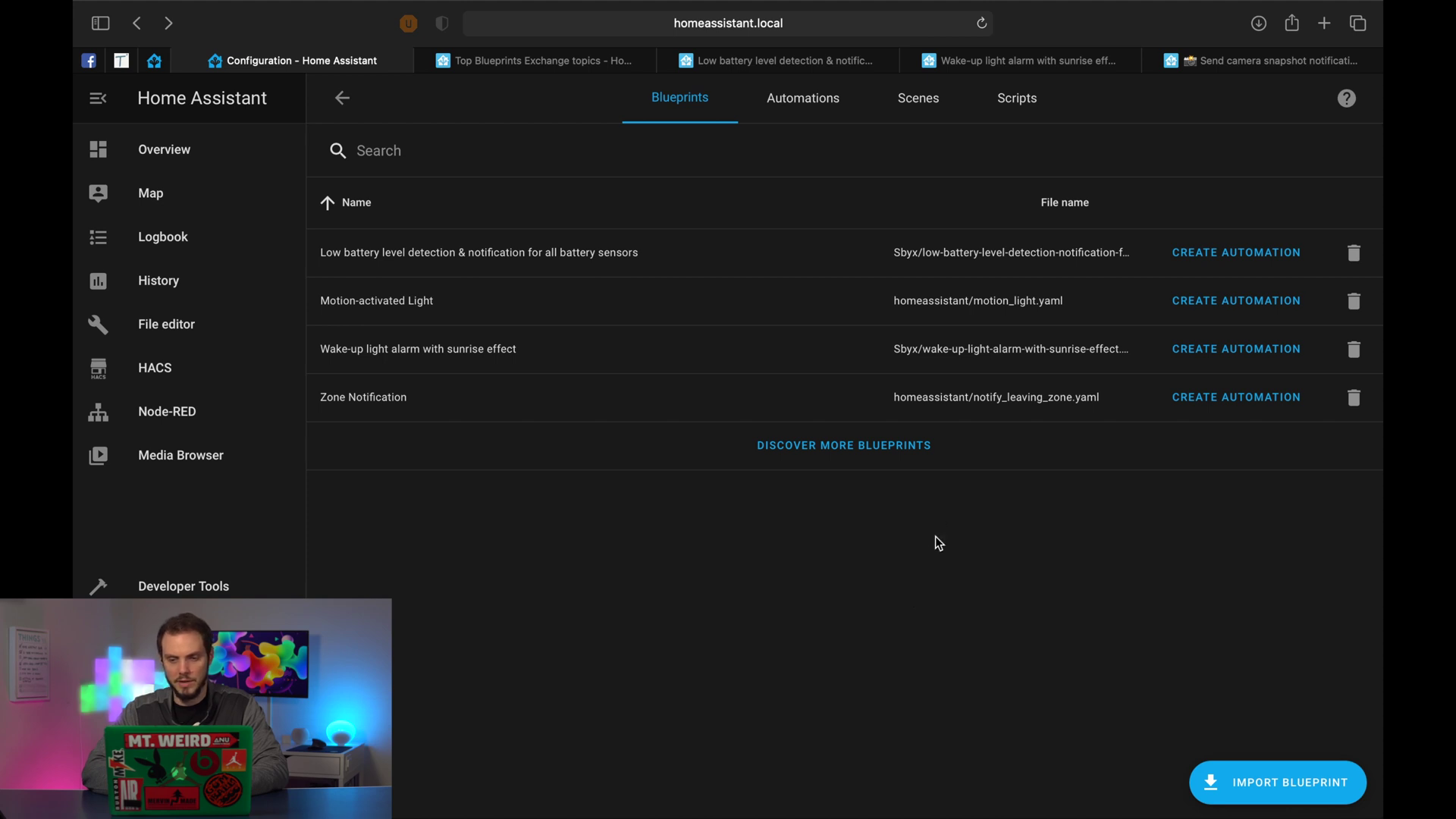
left_click(1255, 350)
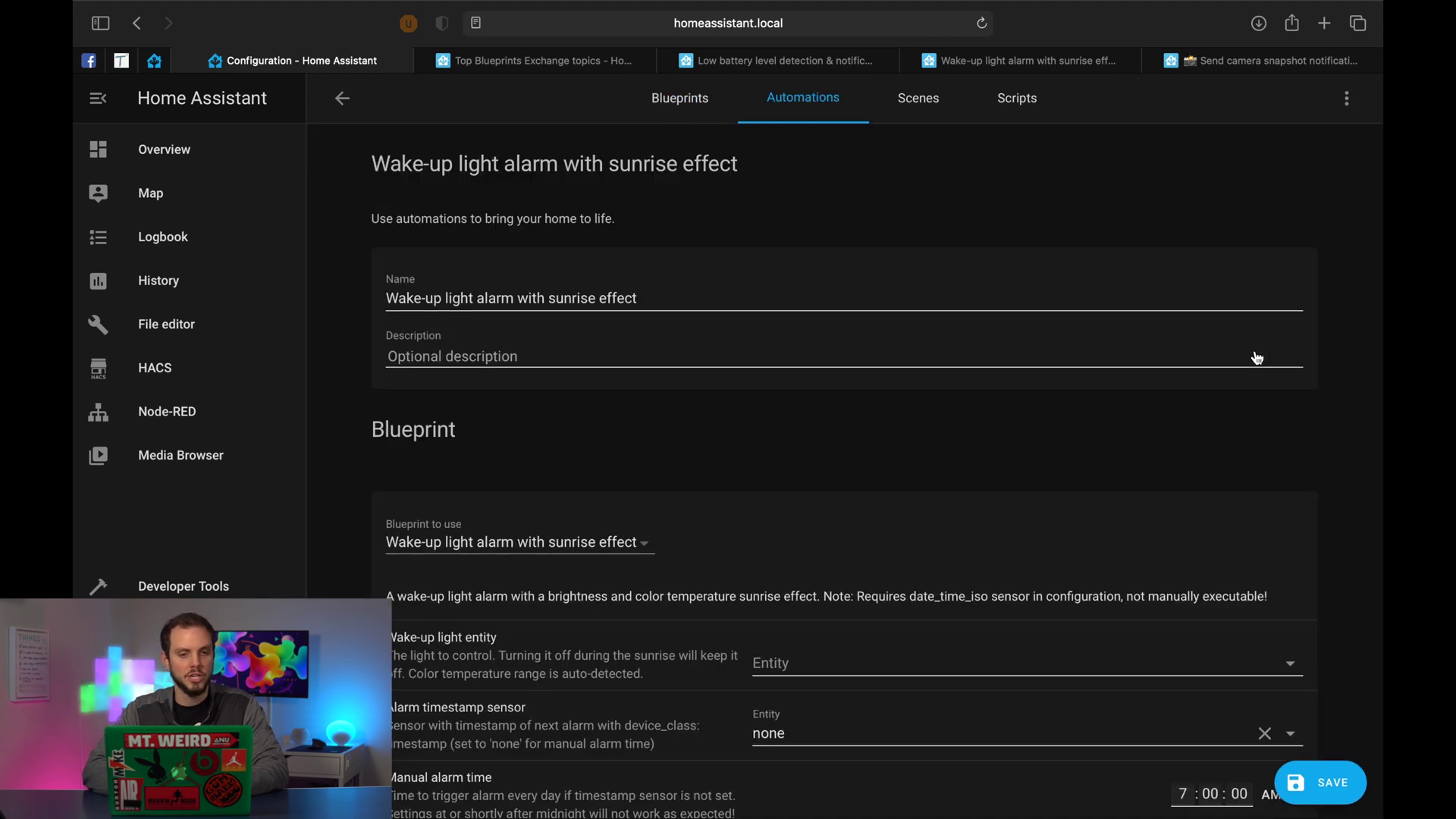
- Choose Bedroom light (light.bedroom_light) as the wake-up automation's light
scroll(658, 604, "down", 2)
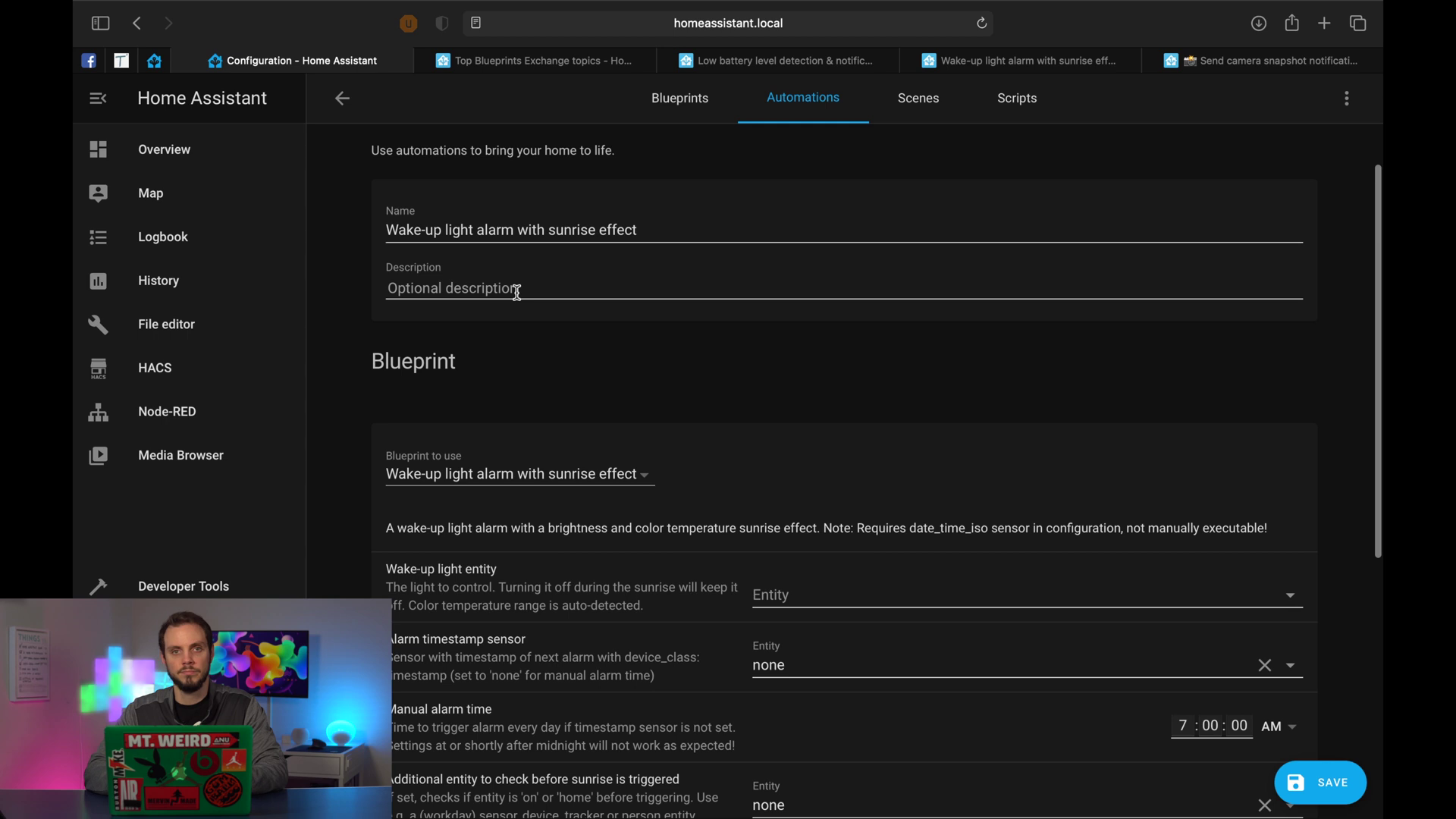
scroll(637, 383, "down", 8)
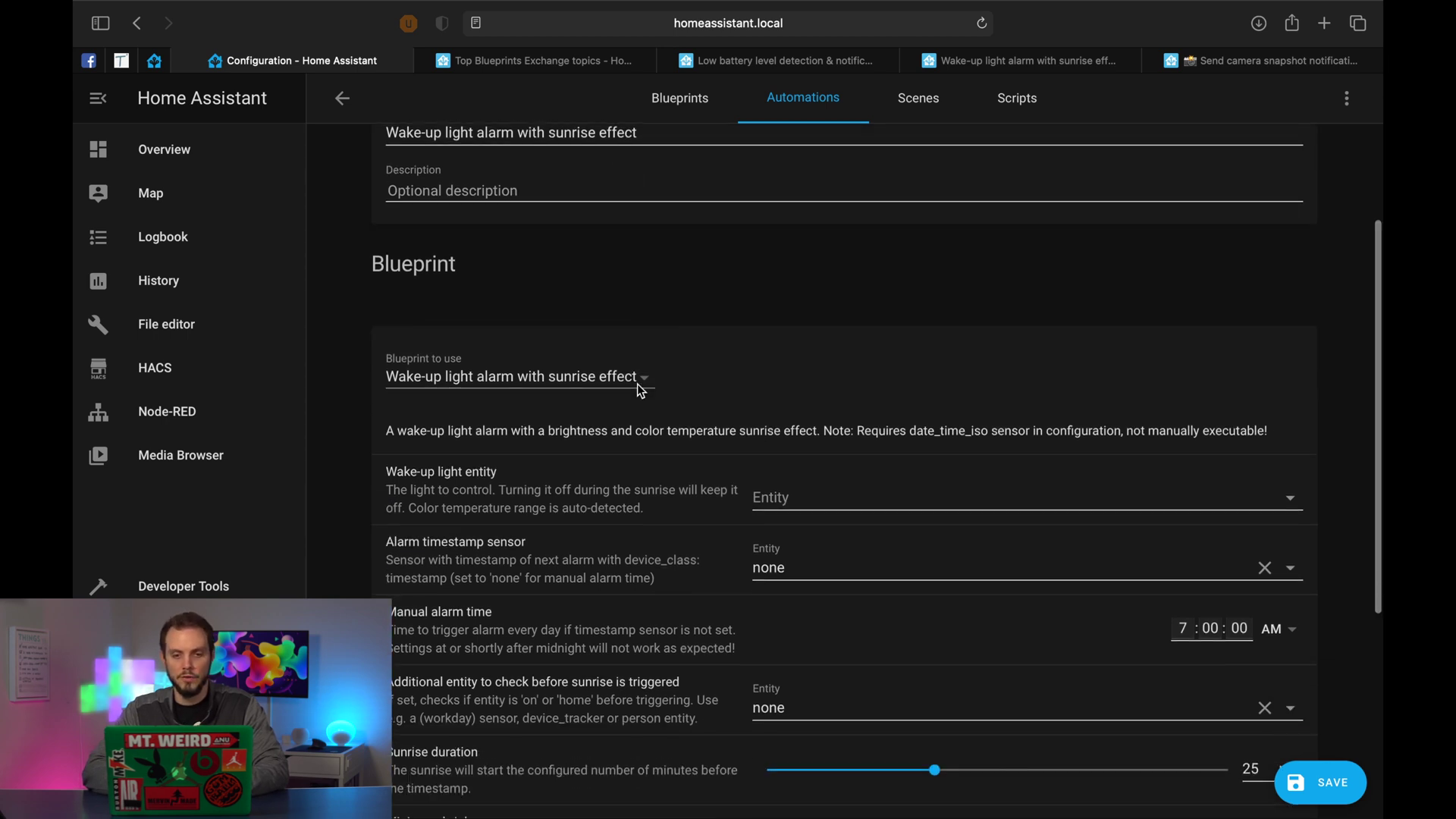
scroll(637, 384, "down", 1)
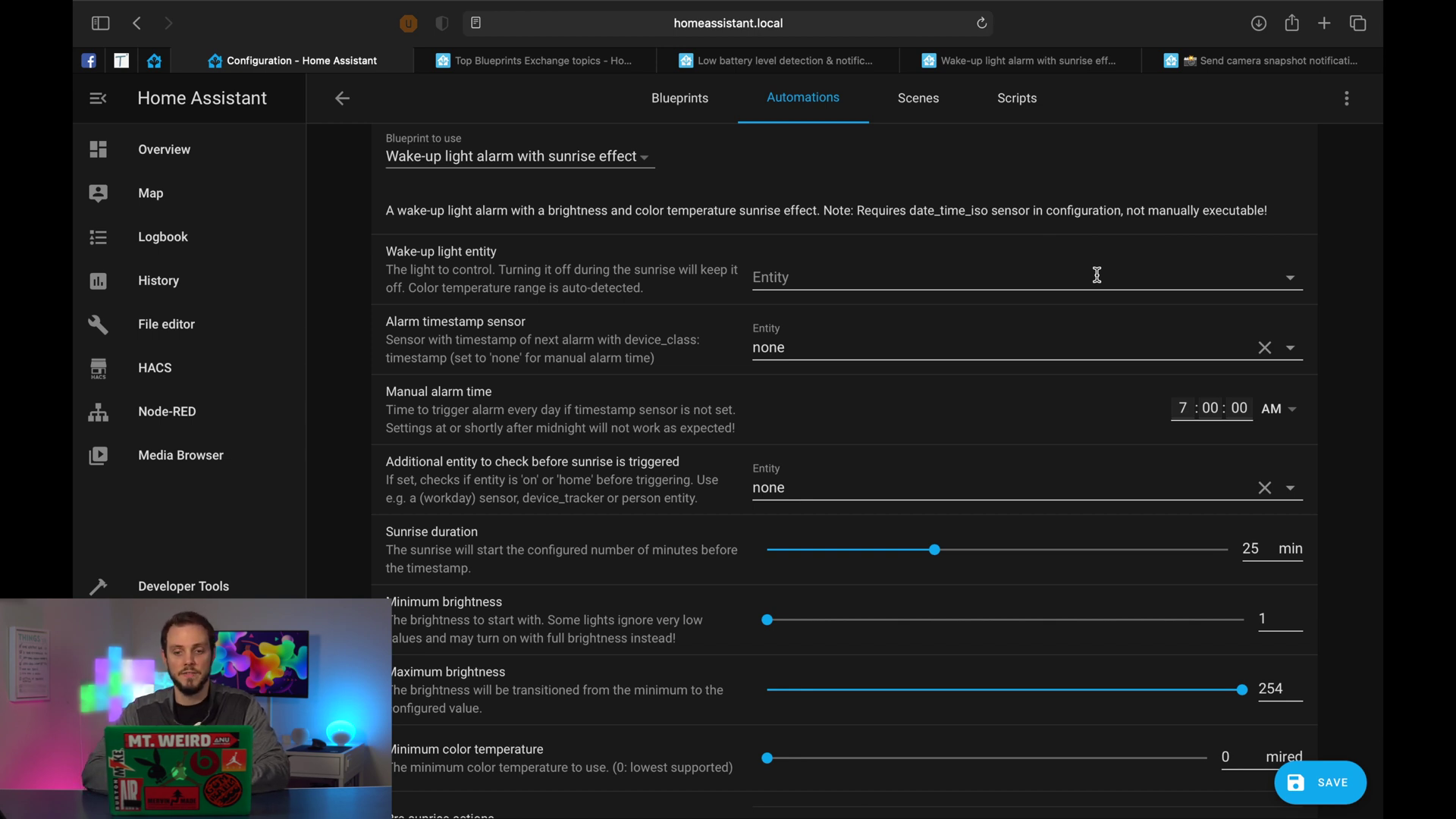
left_click(1298, 276)
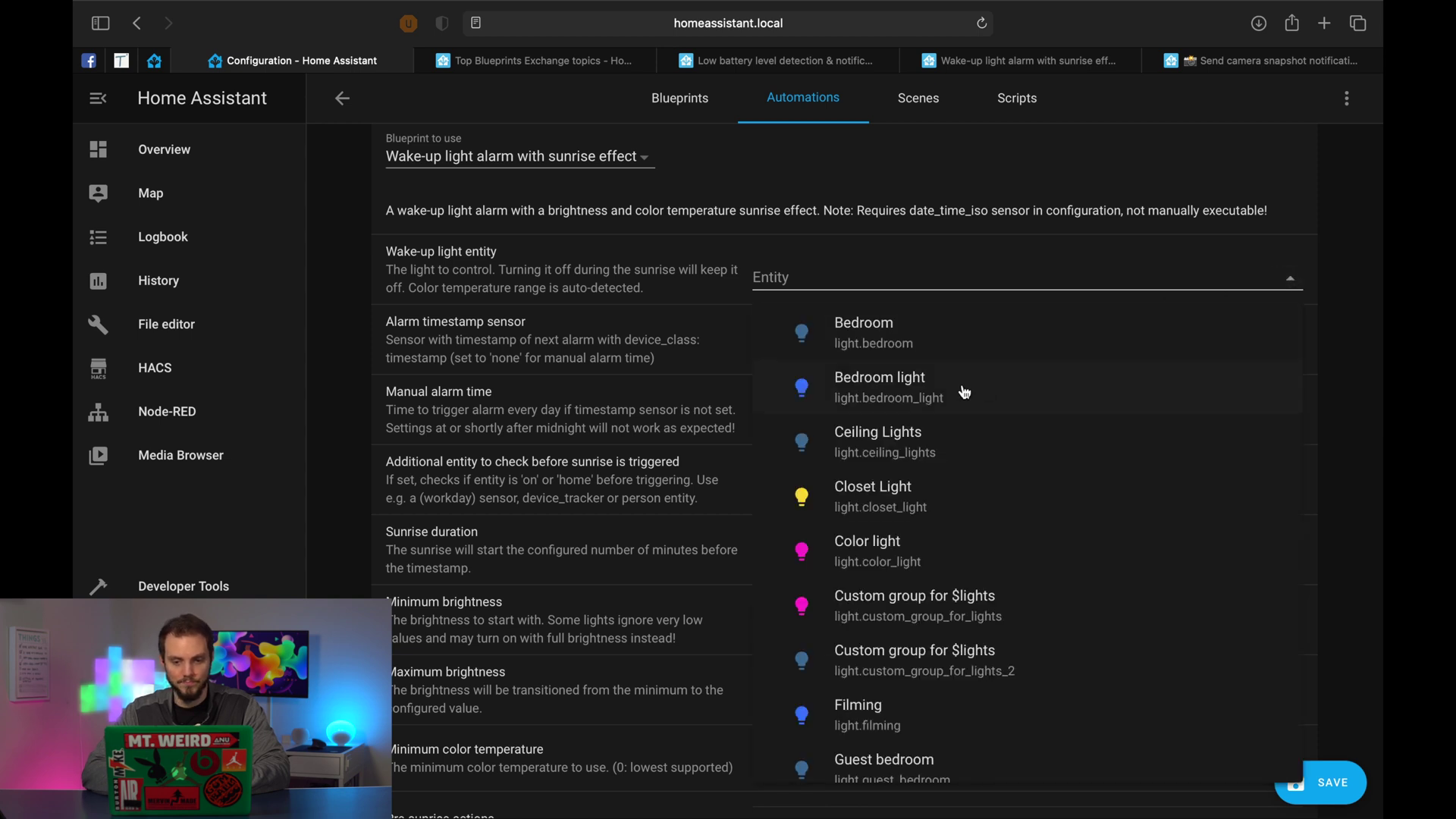
left_click(930, 393)
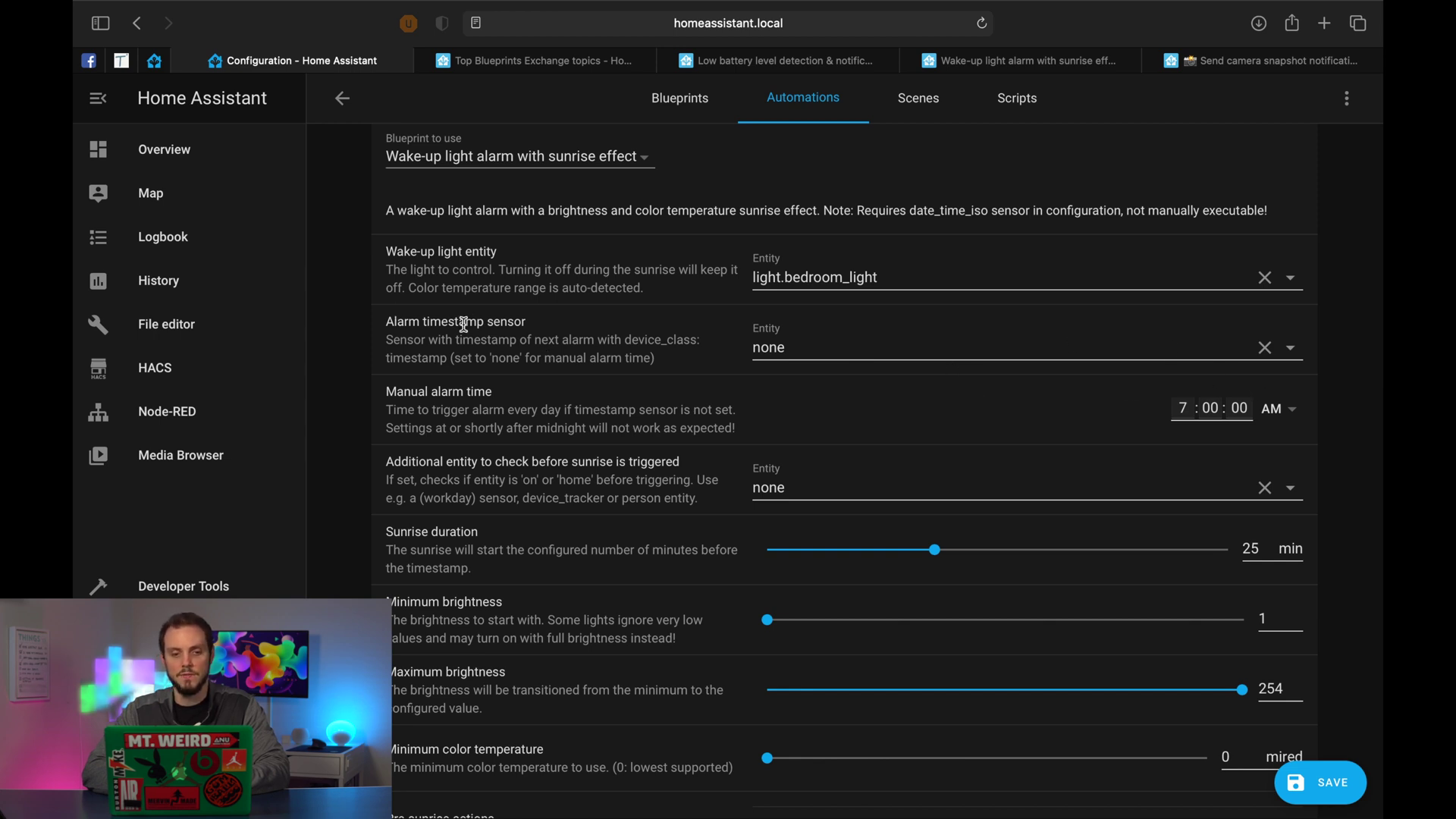
scroll(501, 341, "down", 2)
scroll(503, 343, "up", 1)
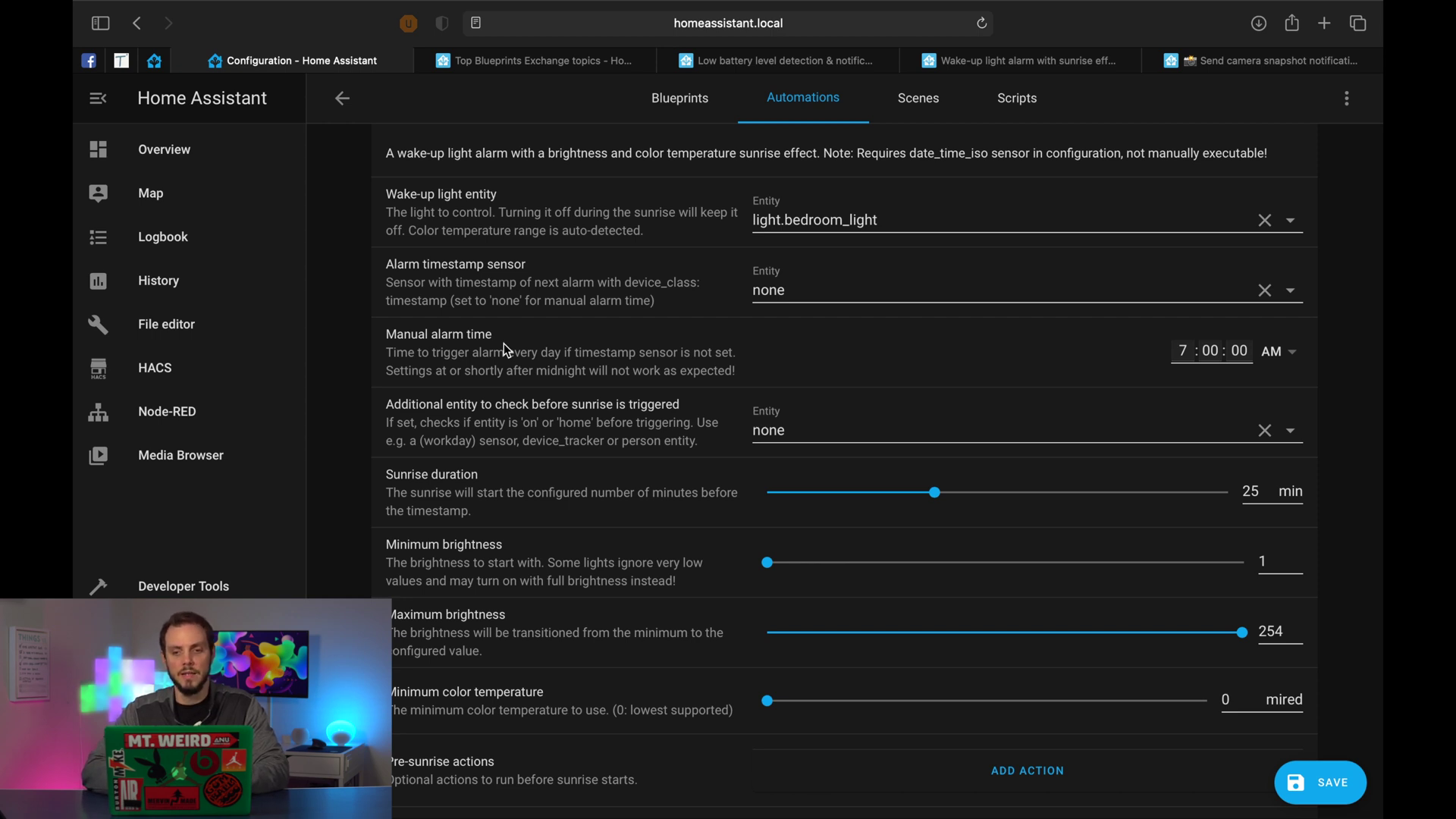
- Read the forum post's timestamp sensor and manual alarm notes, then return to the automation form
left_click(1023, 60)
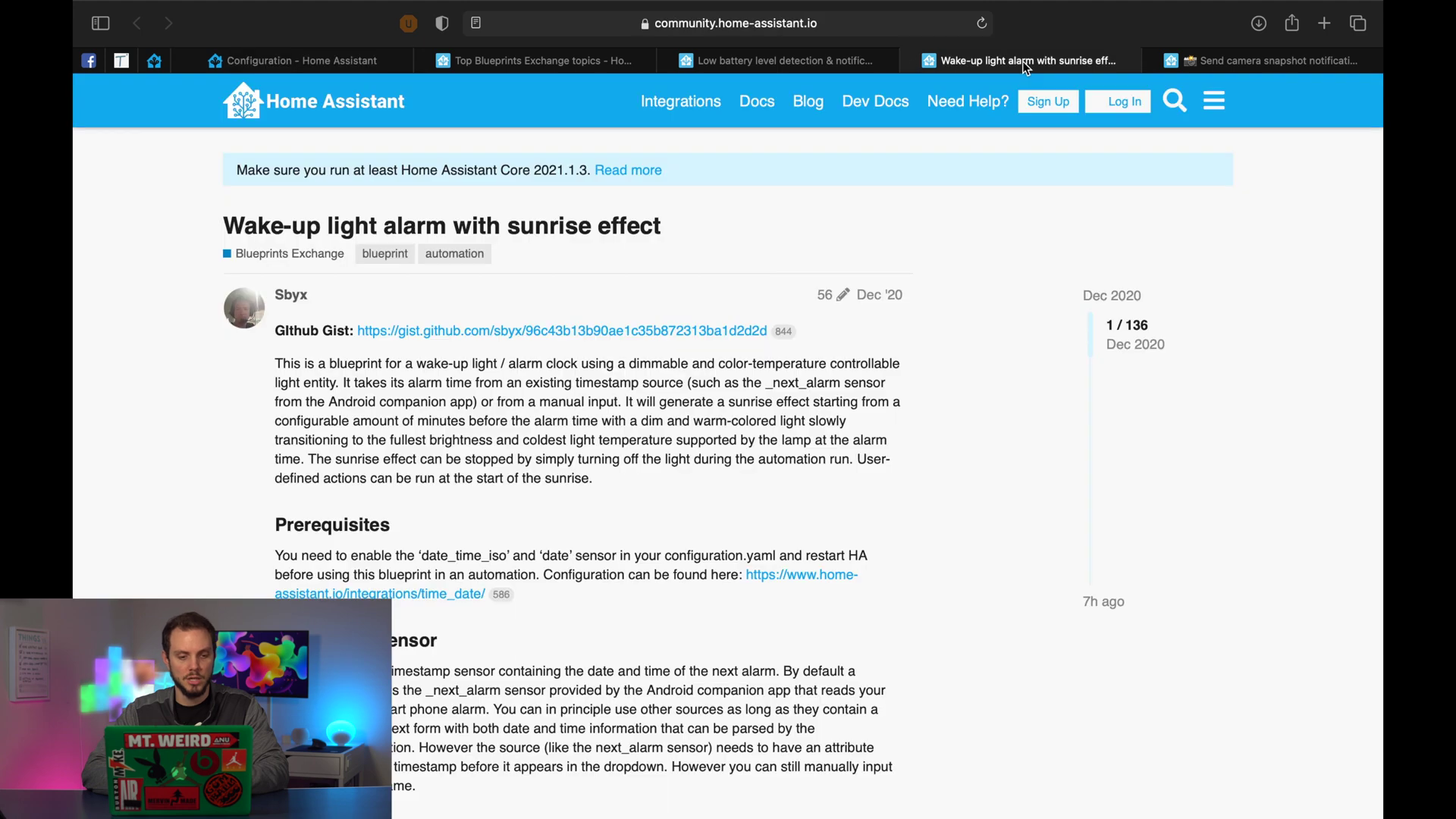
scroll(304, 326, "down", 5)
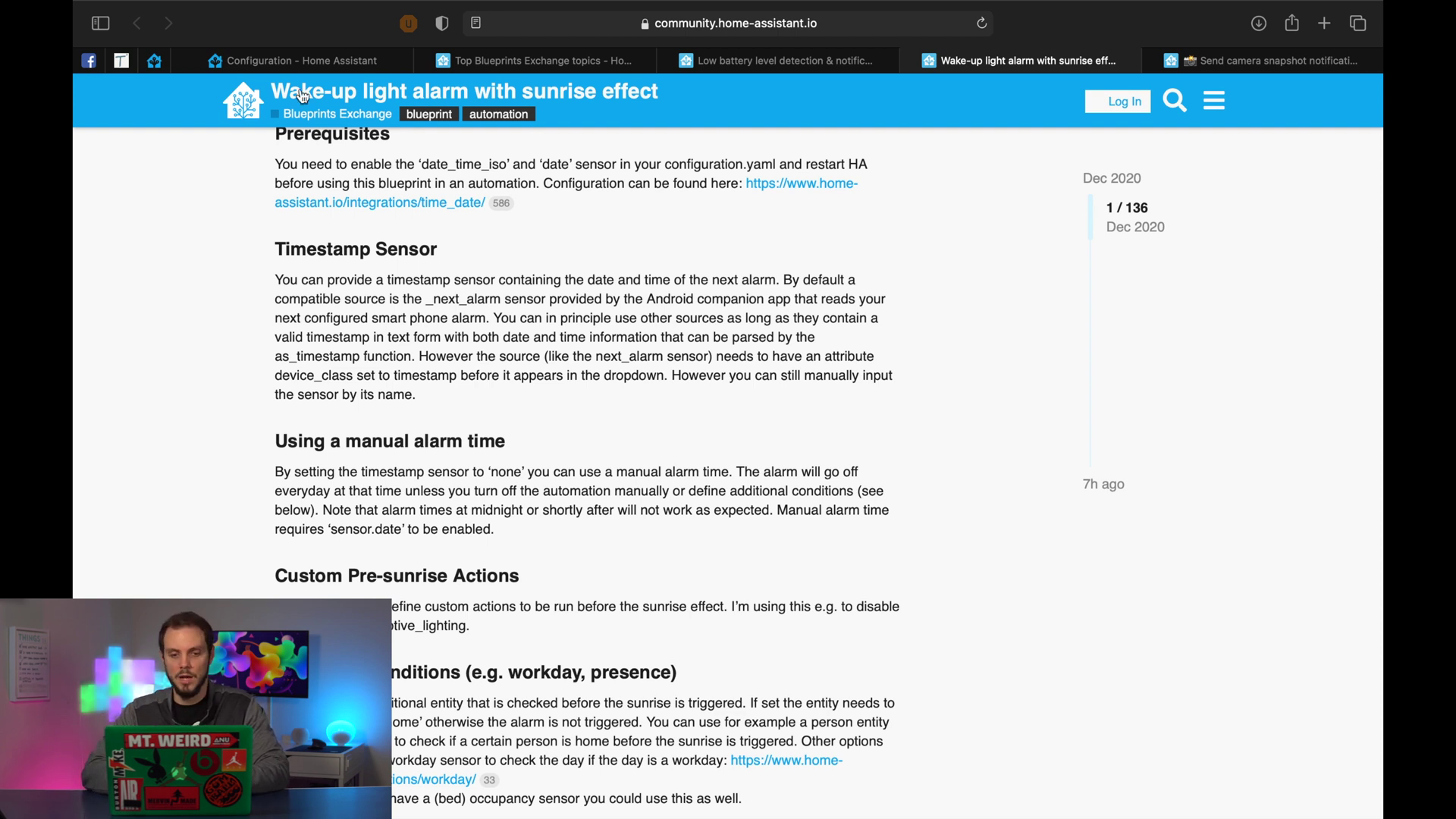
left_click(285, 55)
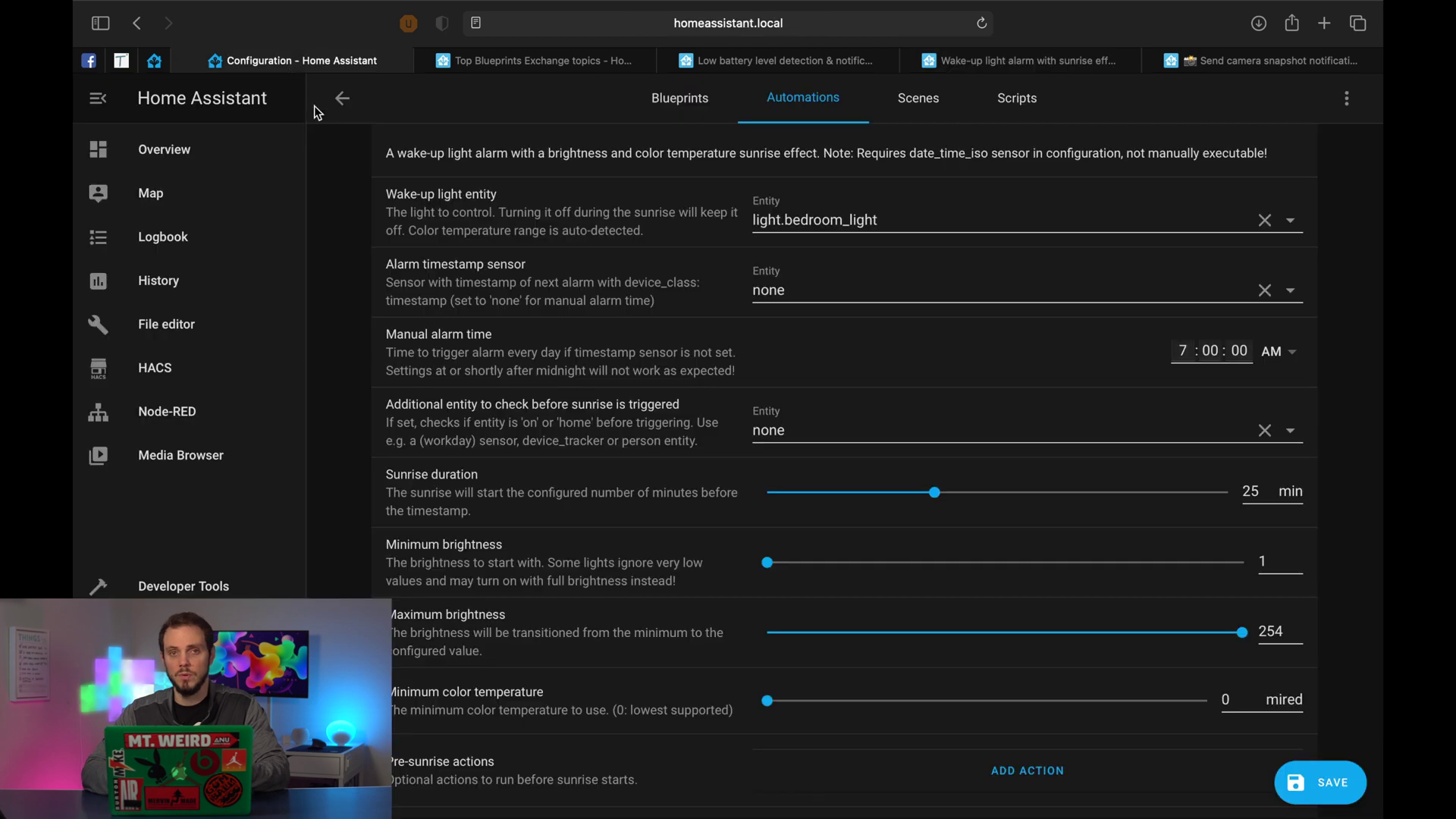
- Set the manual alarm time's hour to 7 for a 7:00:00 AM alarm
left_click(1181, 352)
type("7")
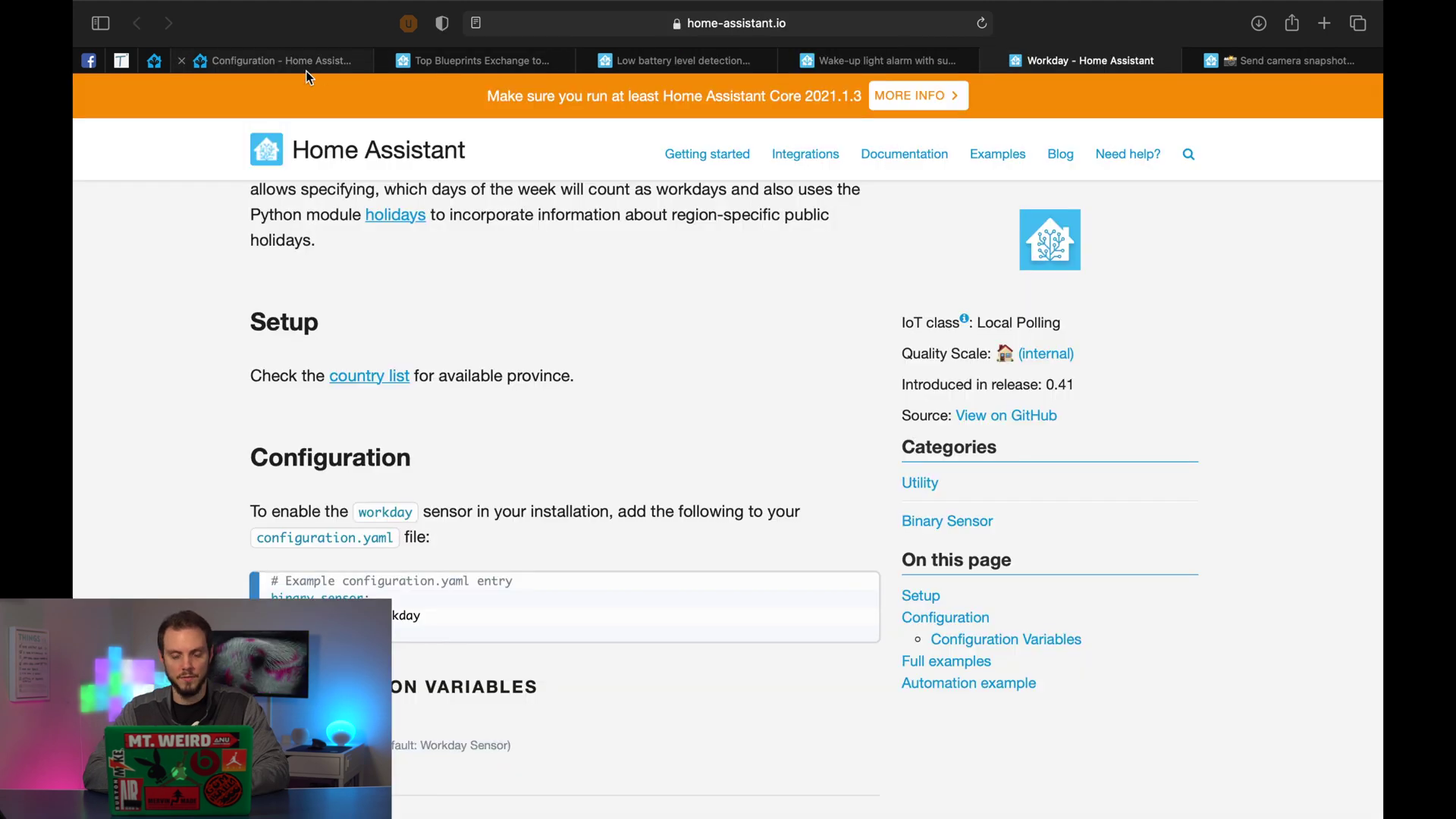
left_click(297, 63)
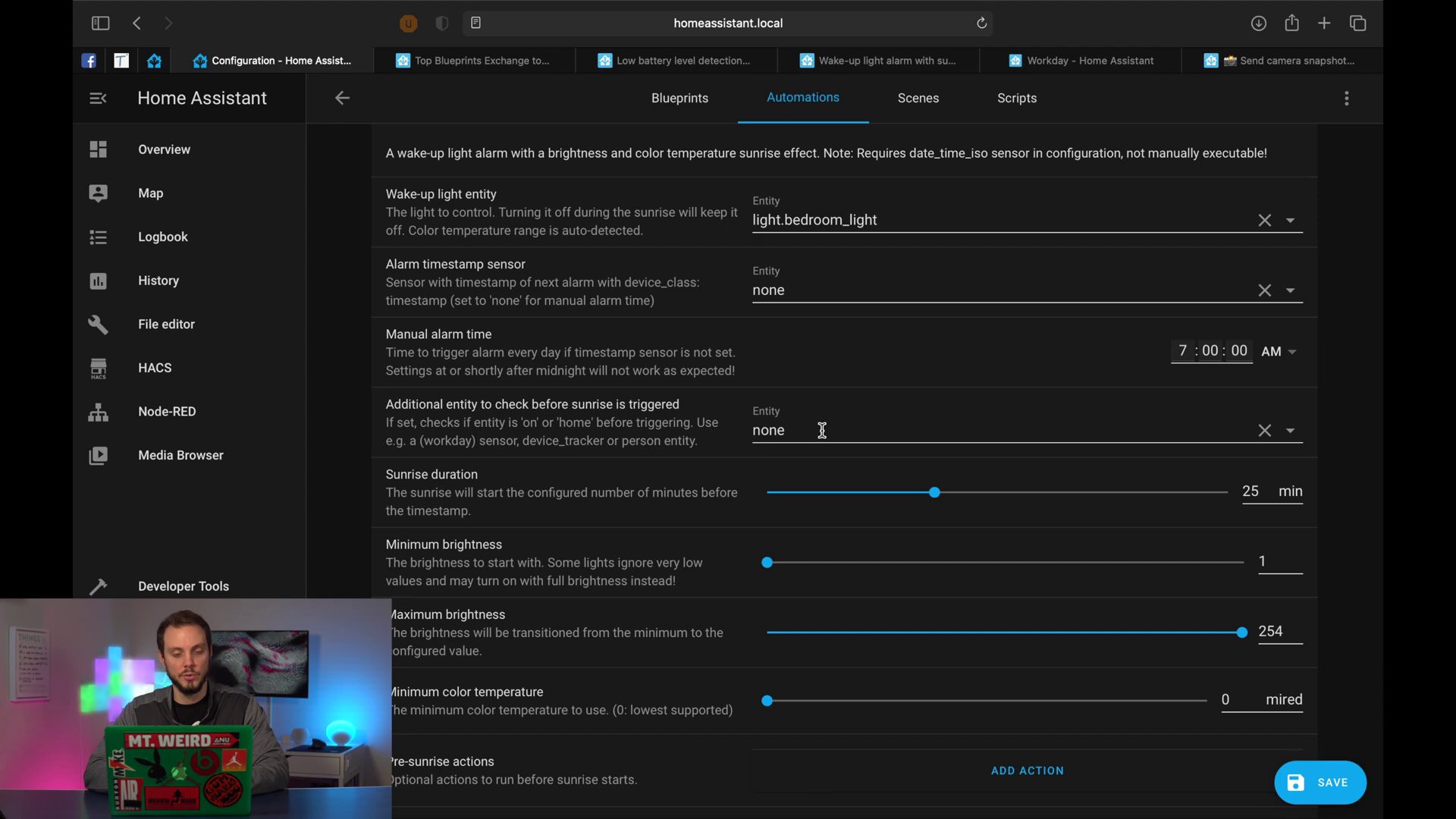
- Check the wake-up blueprint's forum post instructions against the automation form
left_click(913, 60)
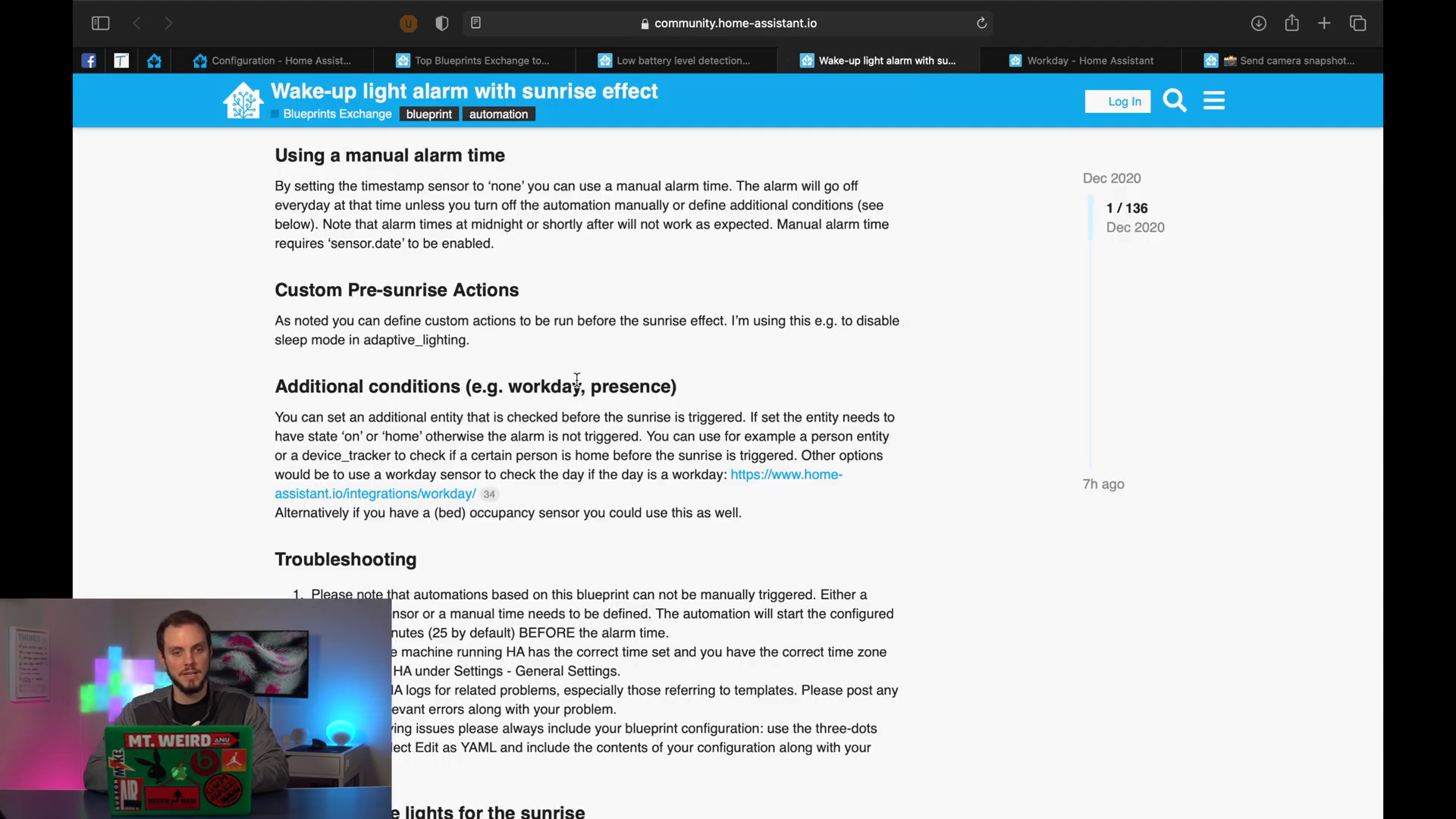
scroll(537, 423, "down", 7)
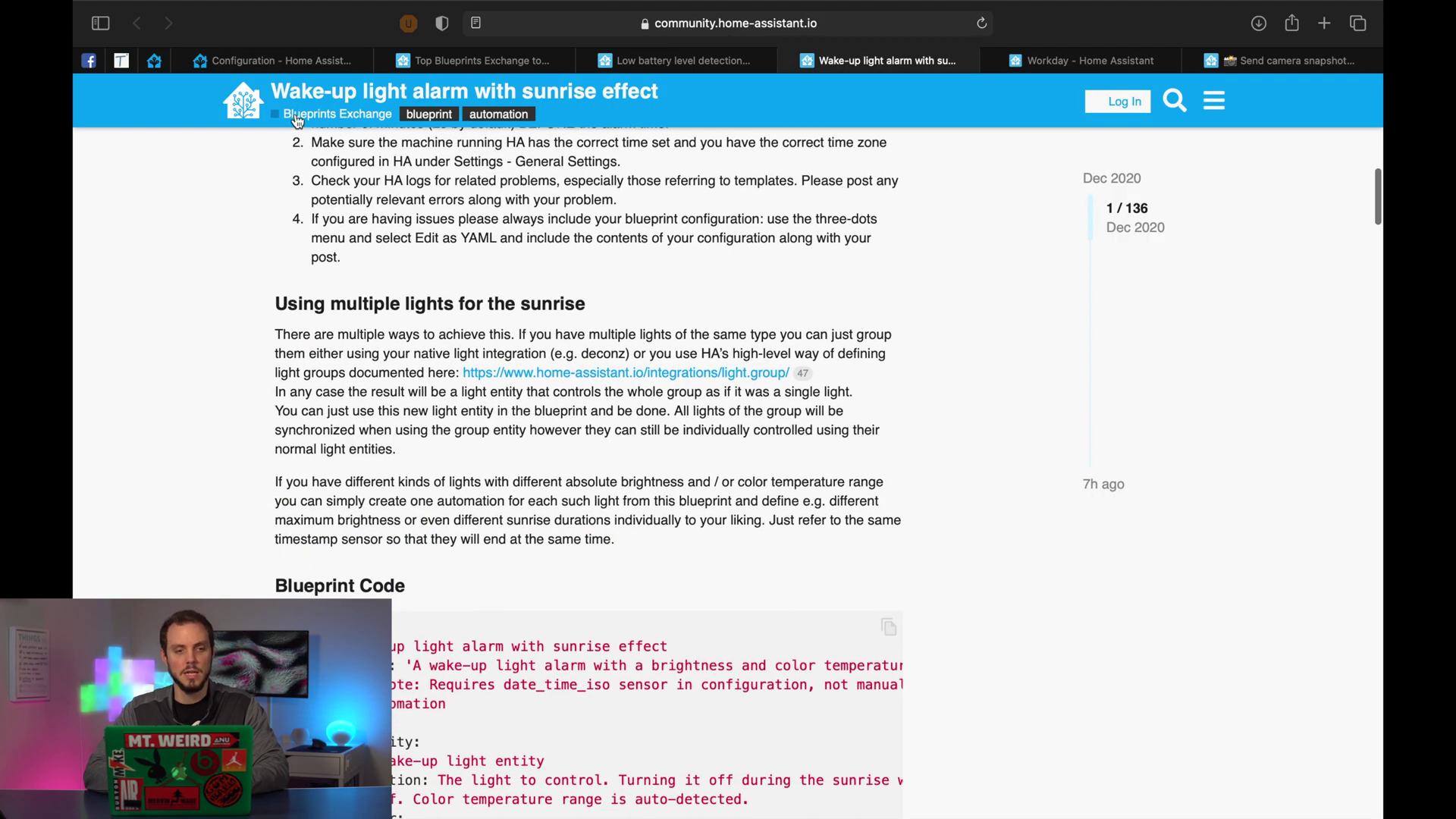
left_click(273, 60)
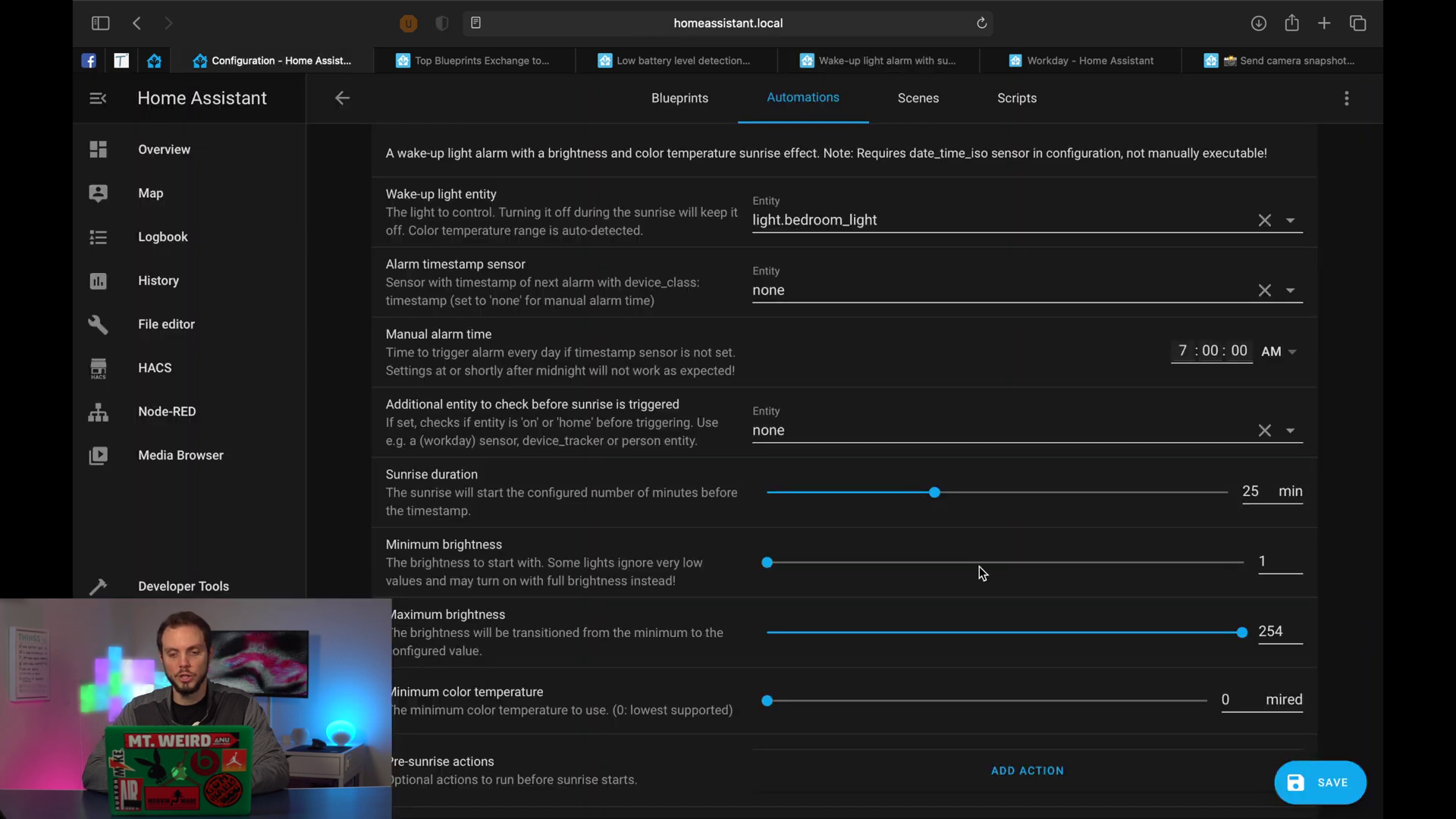
scroll(574, 503, "up", 3)
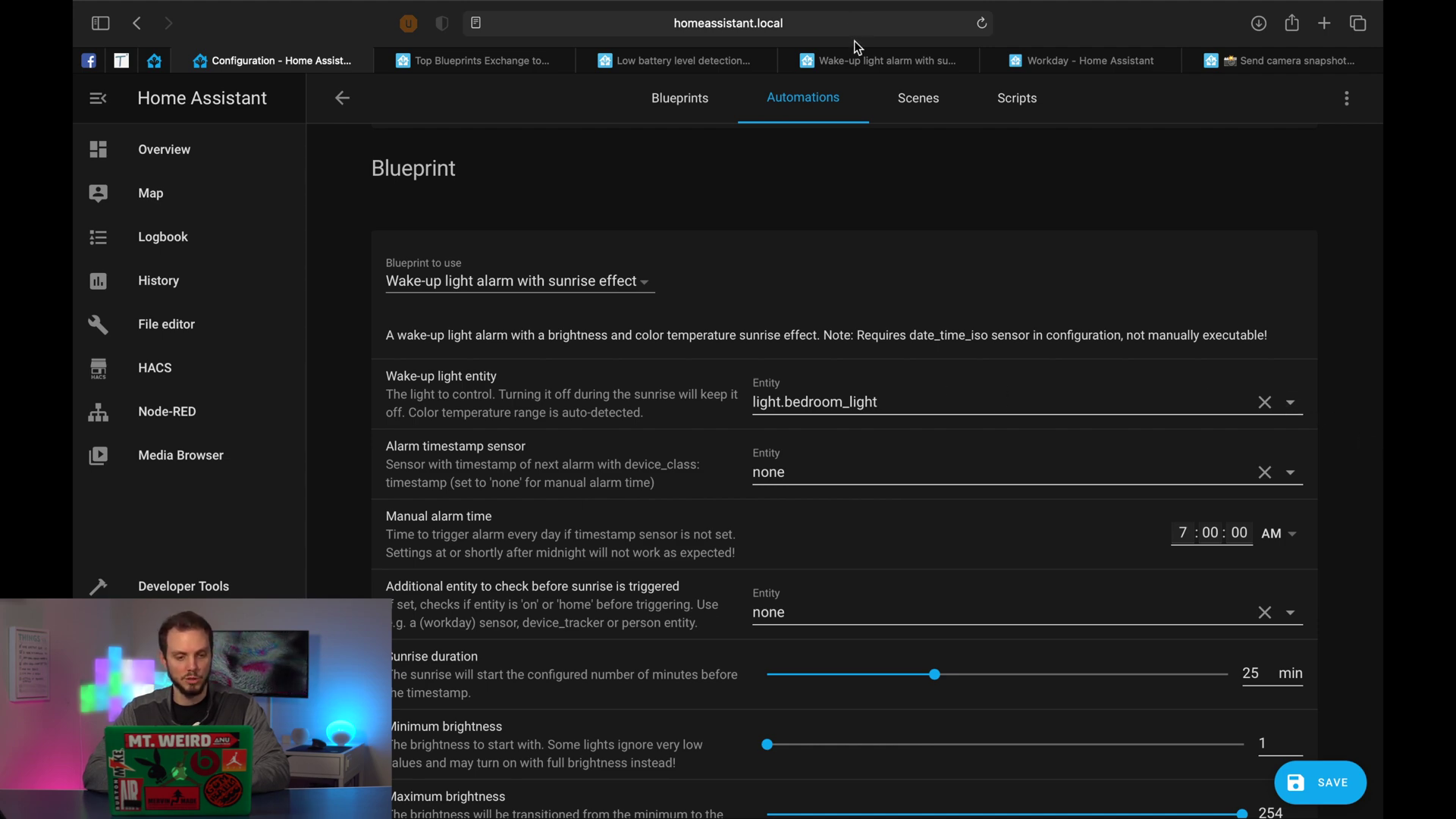
left_click(861, 58)
scroll(463, 542, "up", 2)
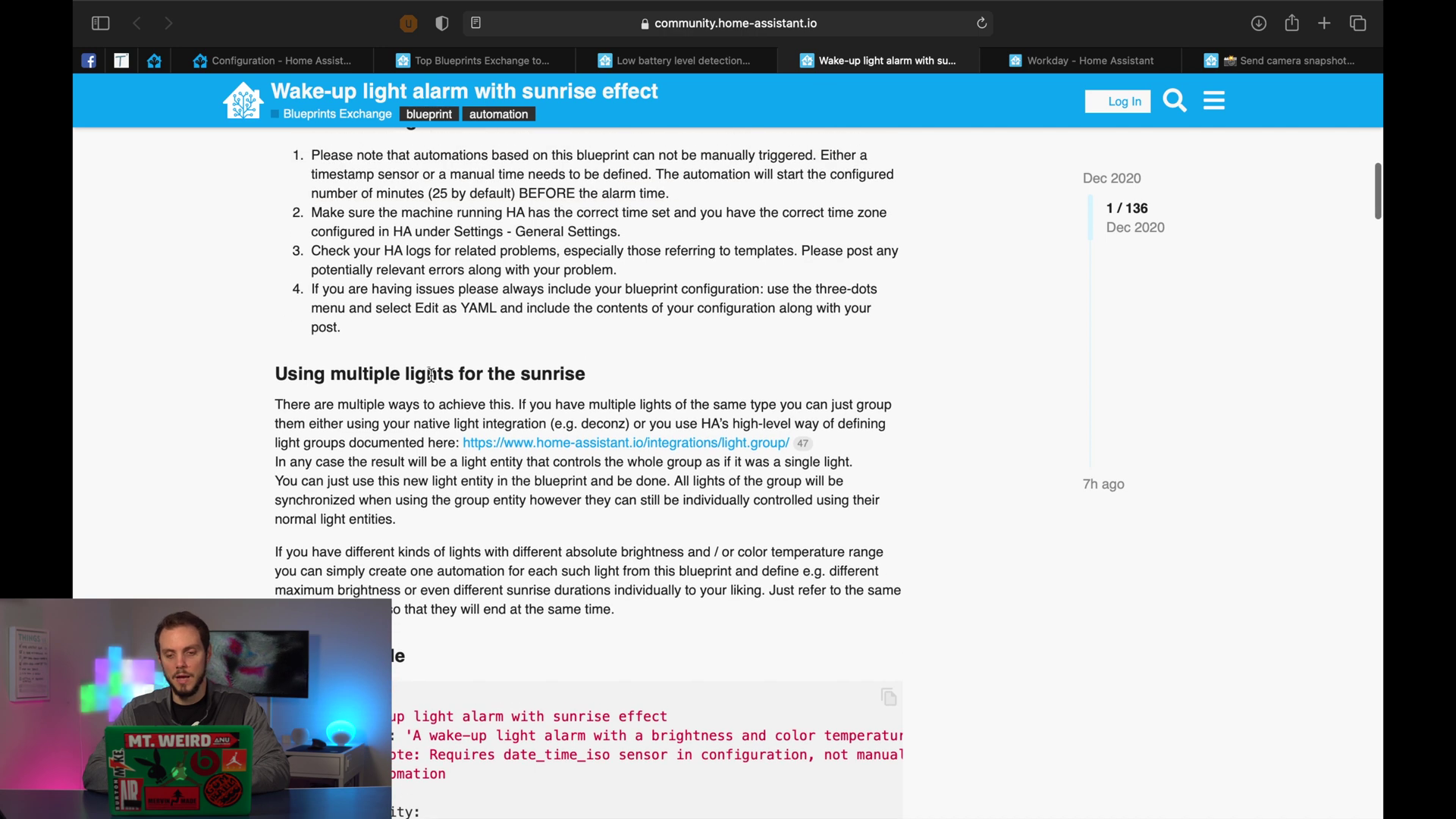
left_click(294, 61)
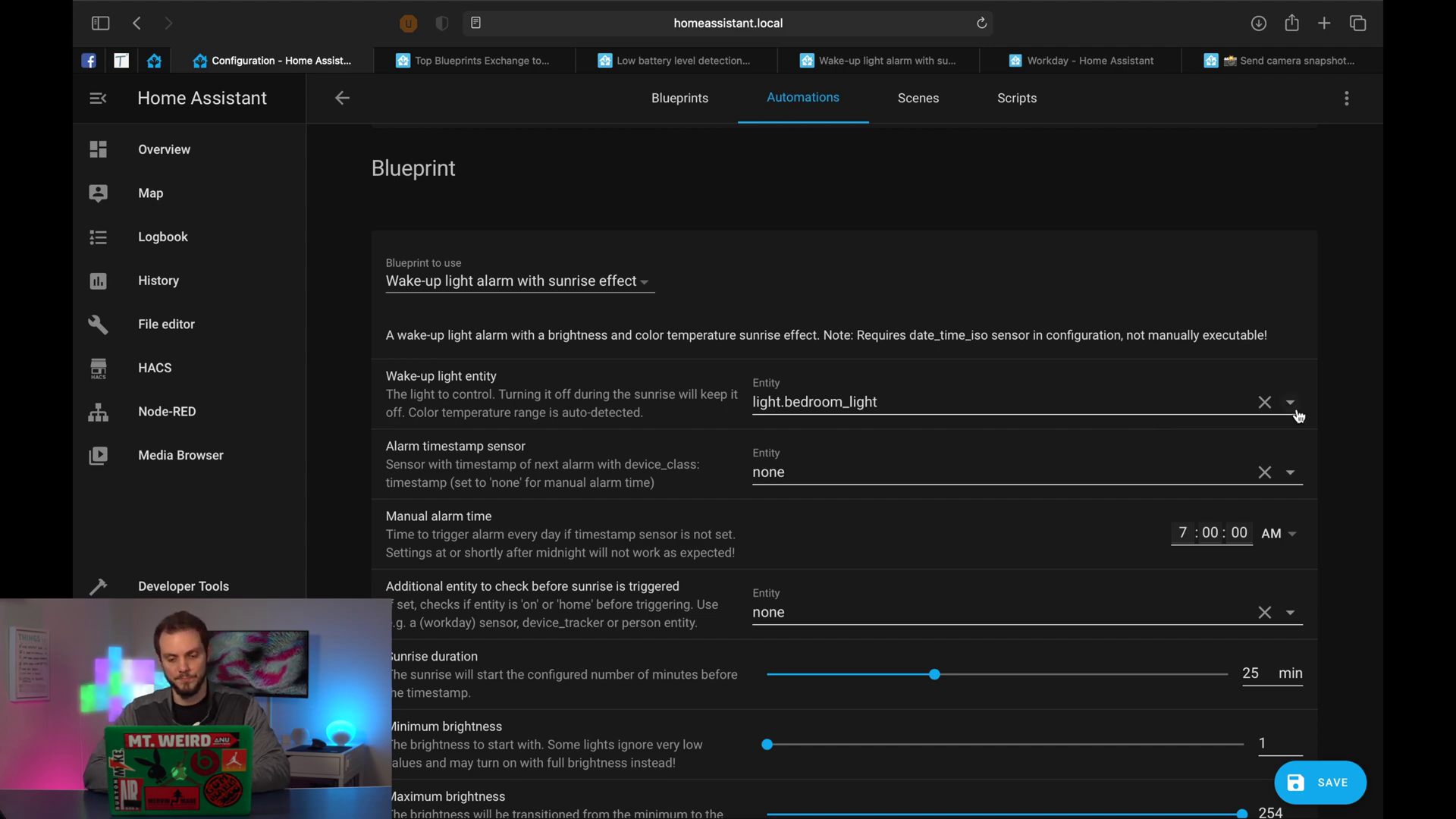
scroll(593, 514, "down", 4)
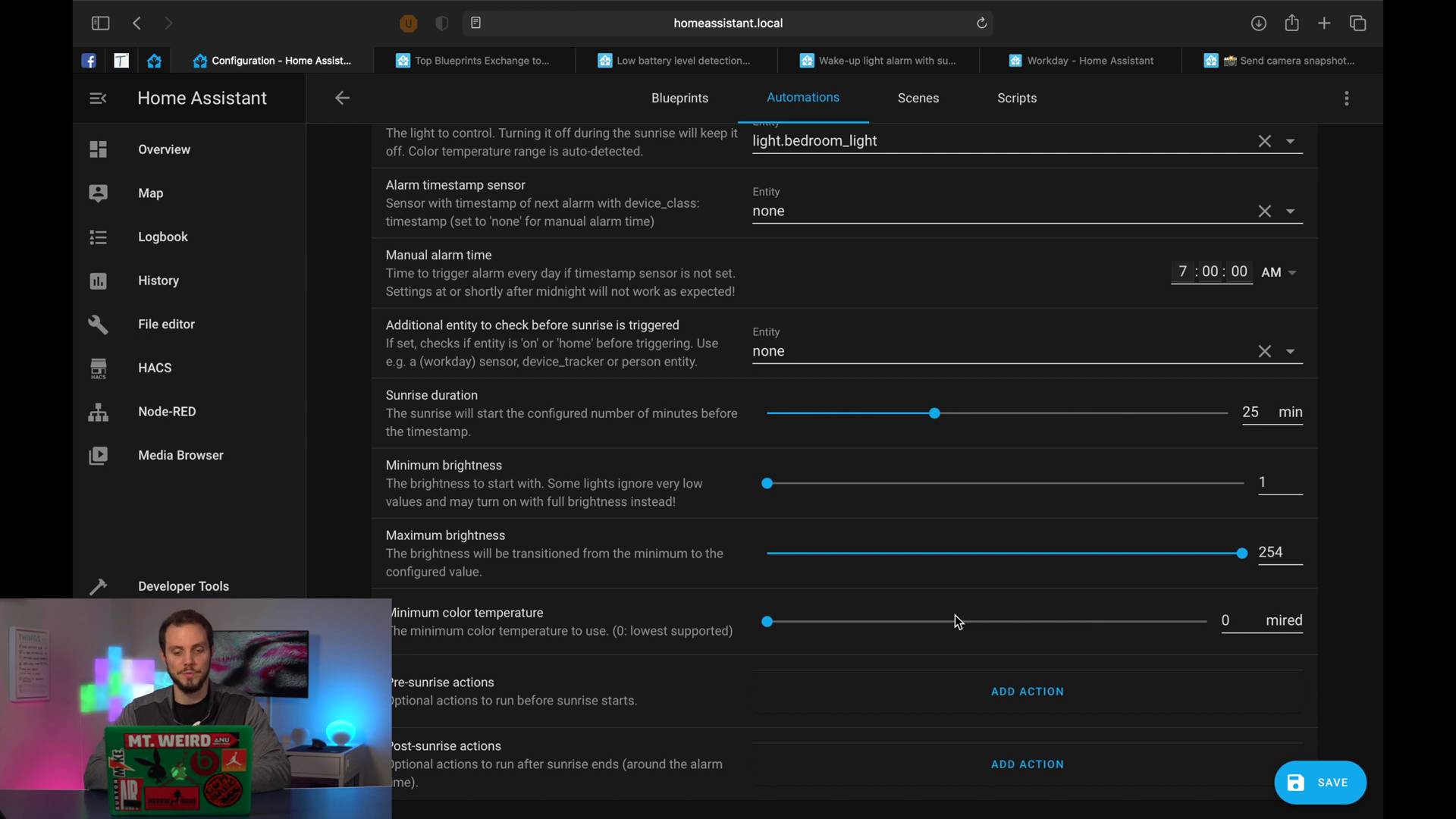
scroll(956, 618, "down", 1)
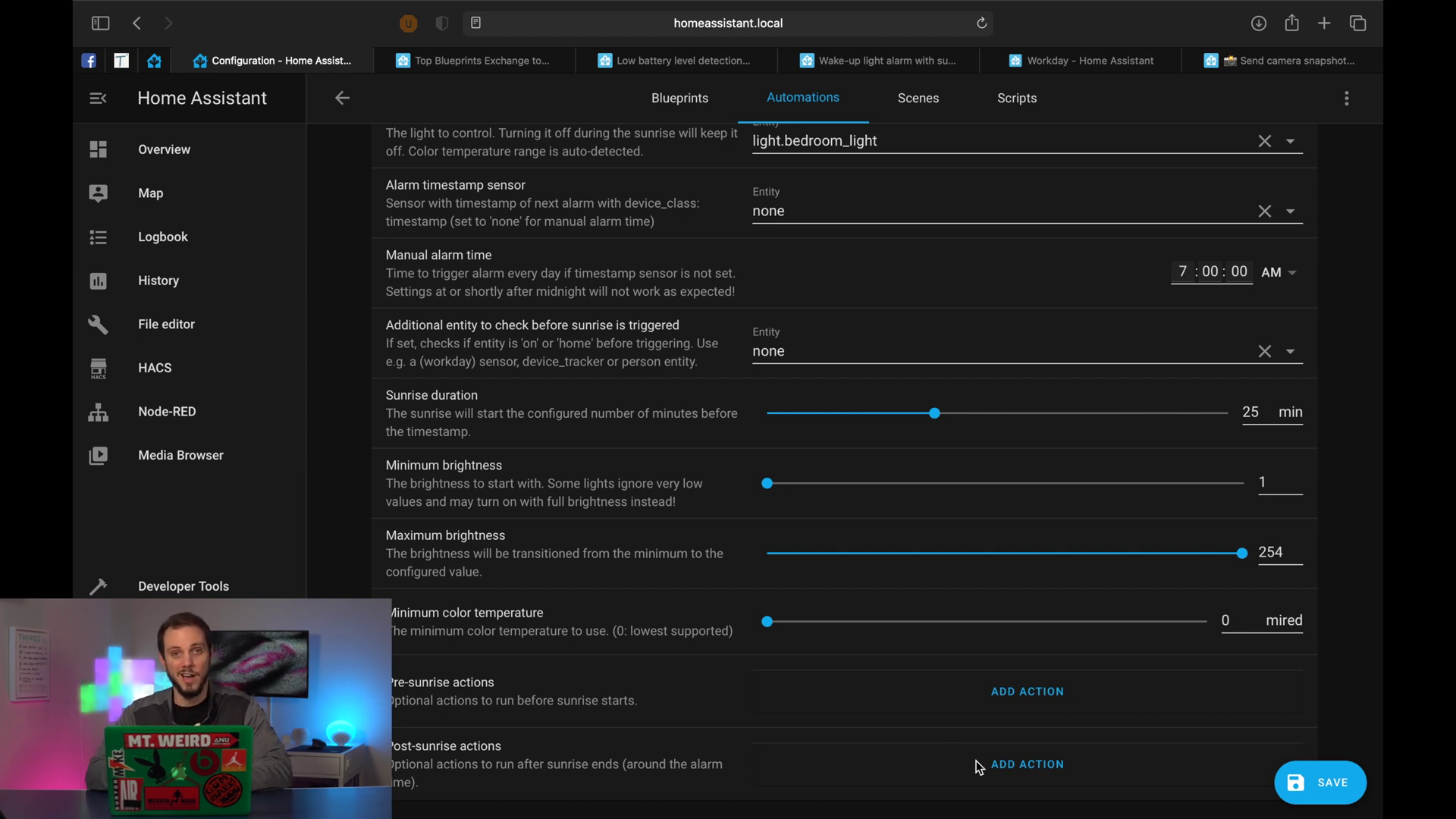
- Save the automation as 'Wake-up light alarm with sunrise effect'
left_click(1320, 782)
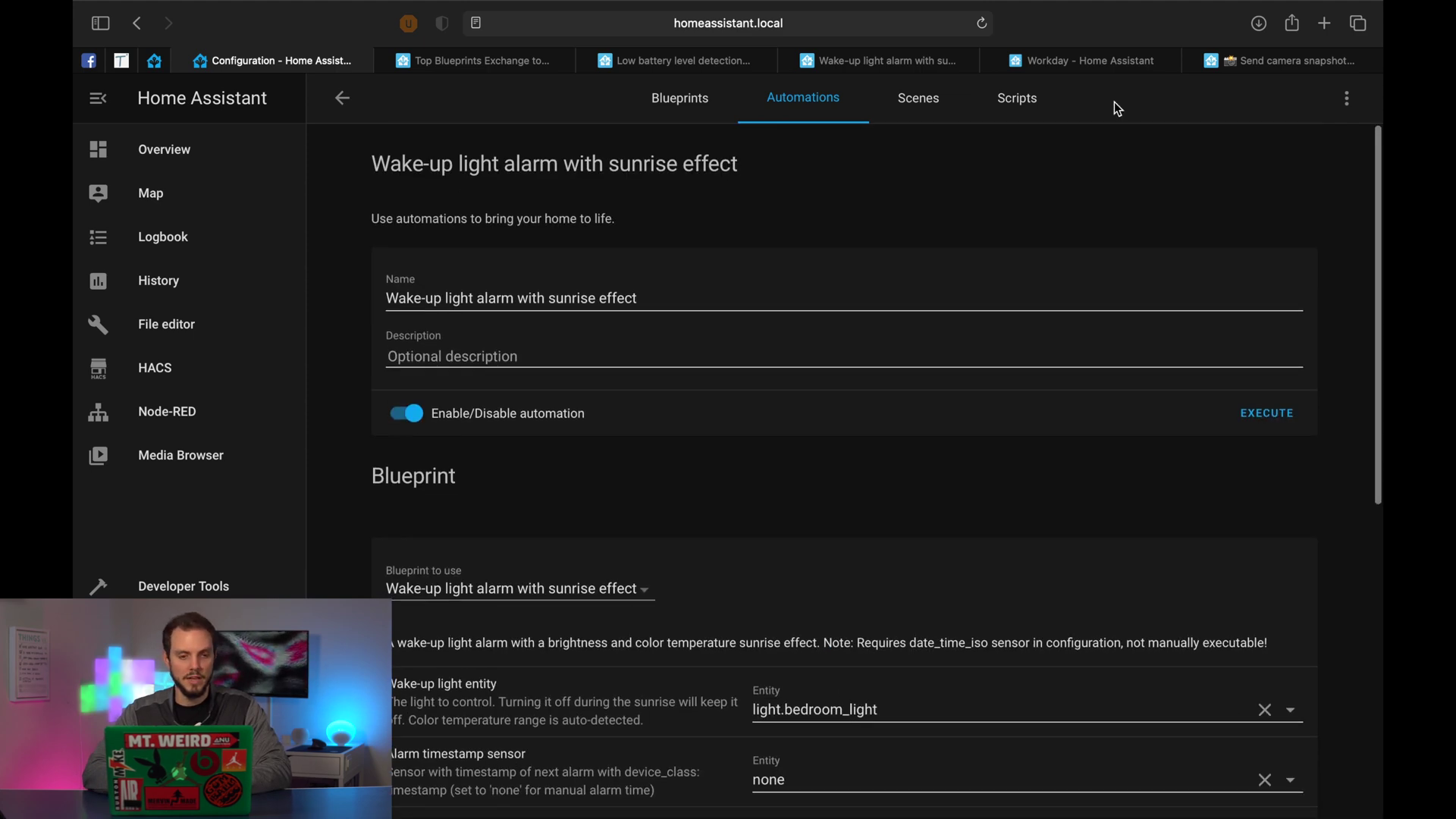
- Copy the camera-snapshot blueprint topic's URL and return to the Home Assistant configuration tab
left_click(1253, 60)
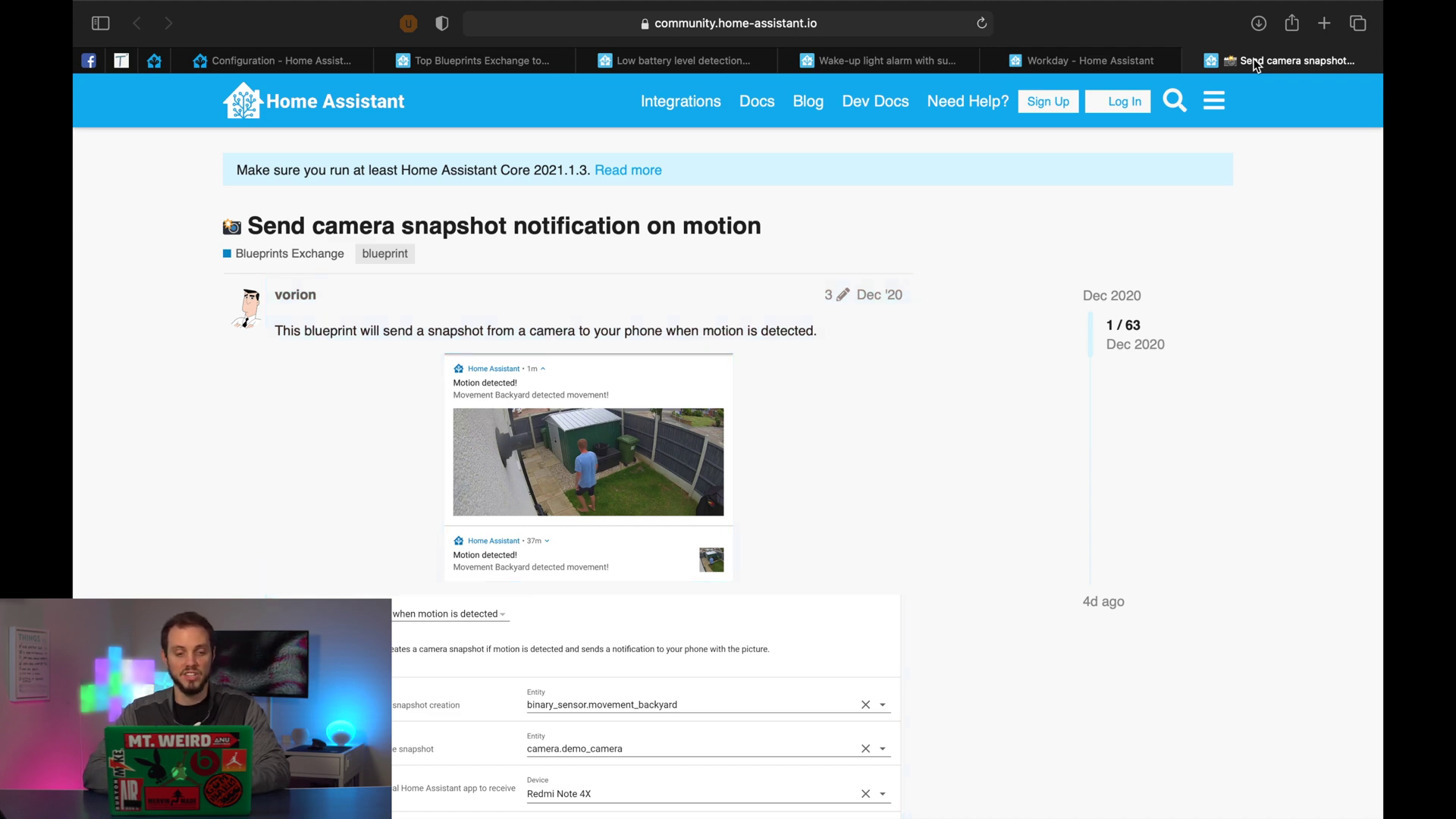
left_click(503, 61)
scroll(540, 444, "down", 1)
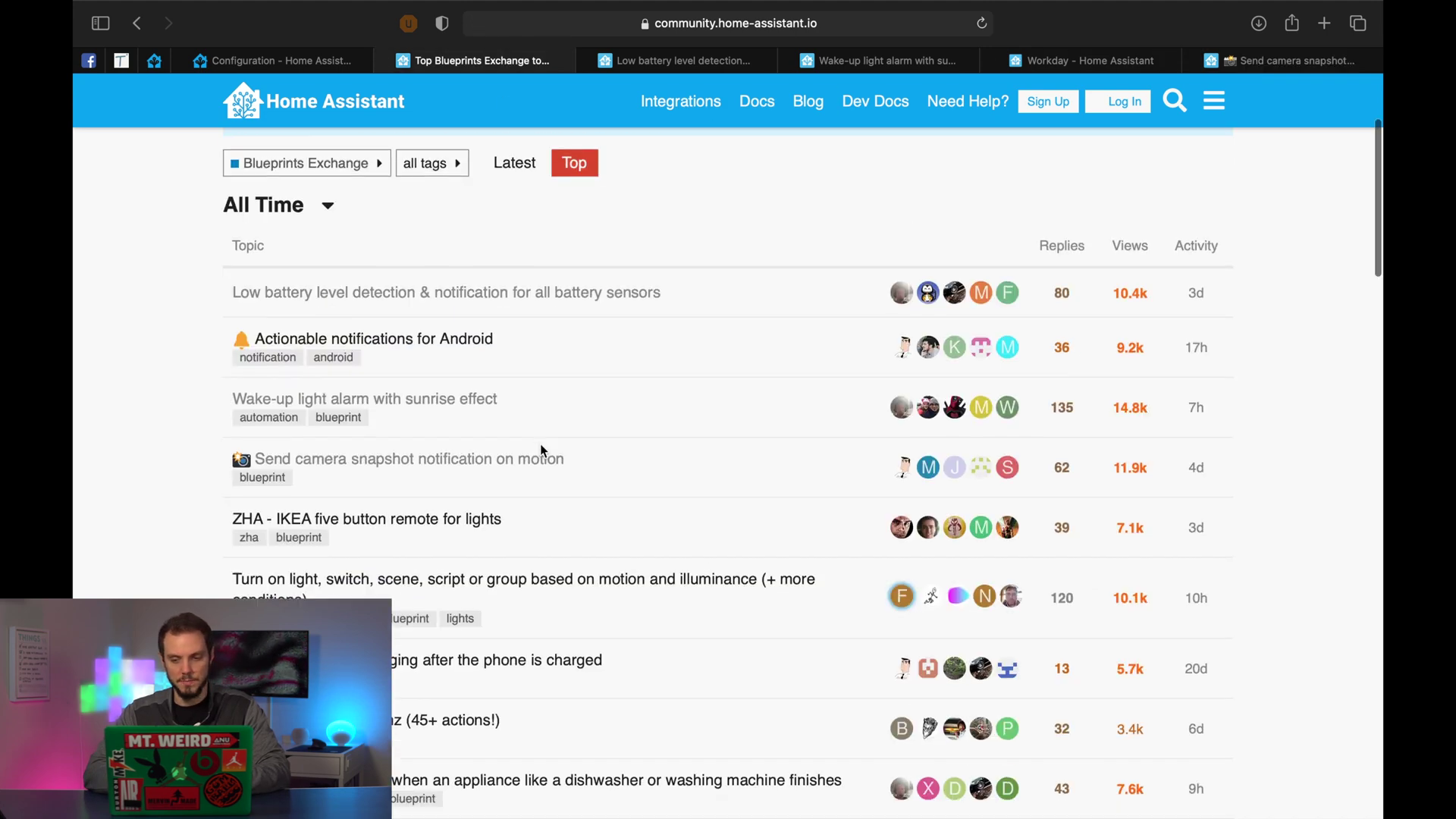
scroll(540, 444, "down", 5)
left_click(1259, 63)
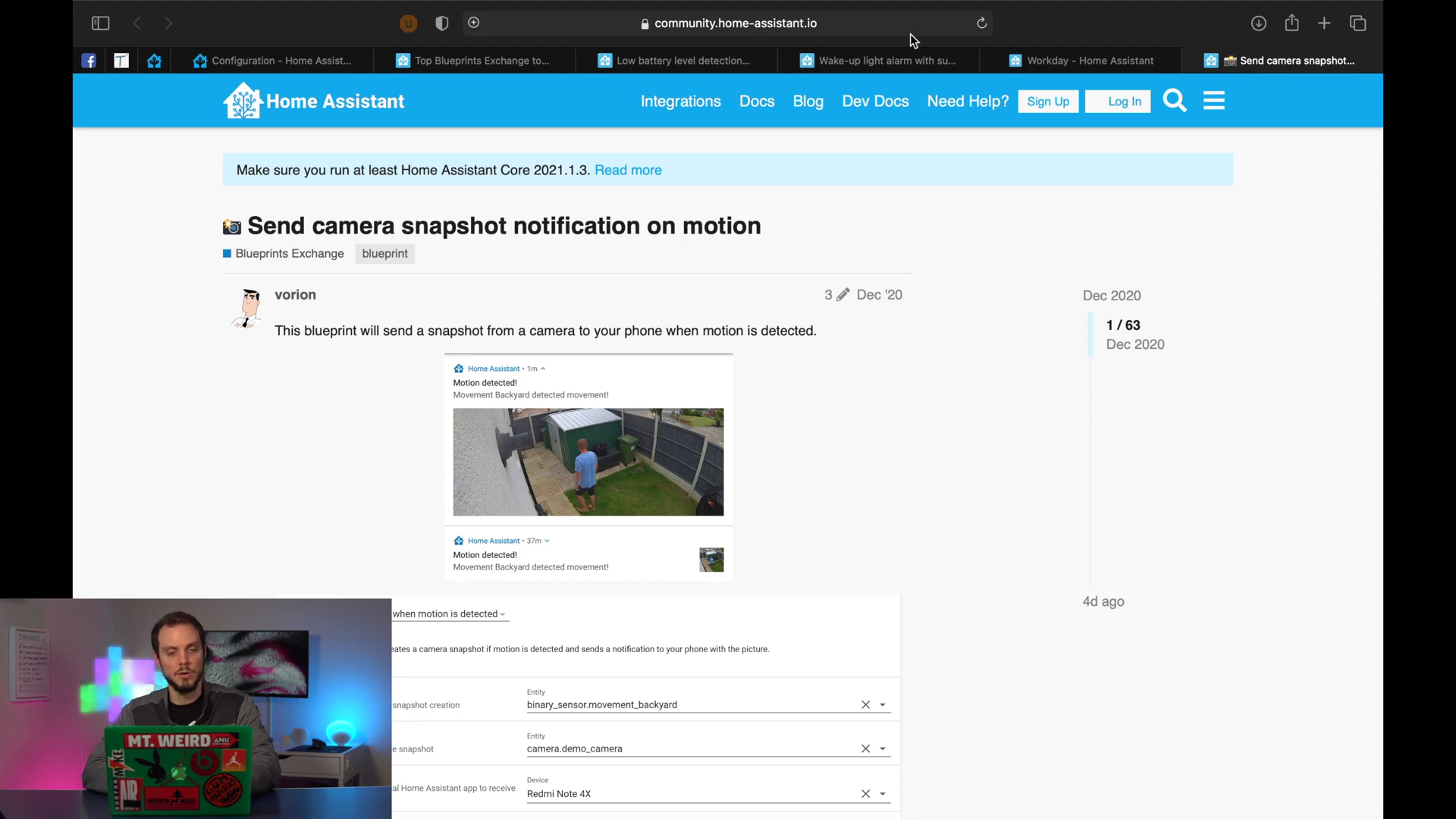
left_click(873, 31)
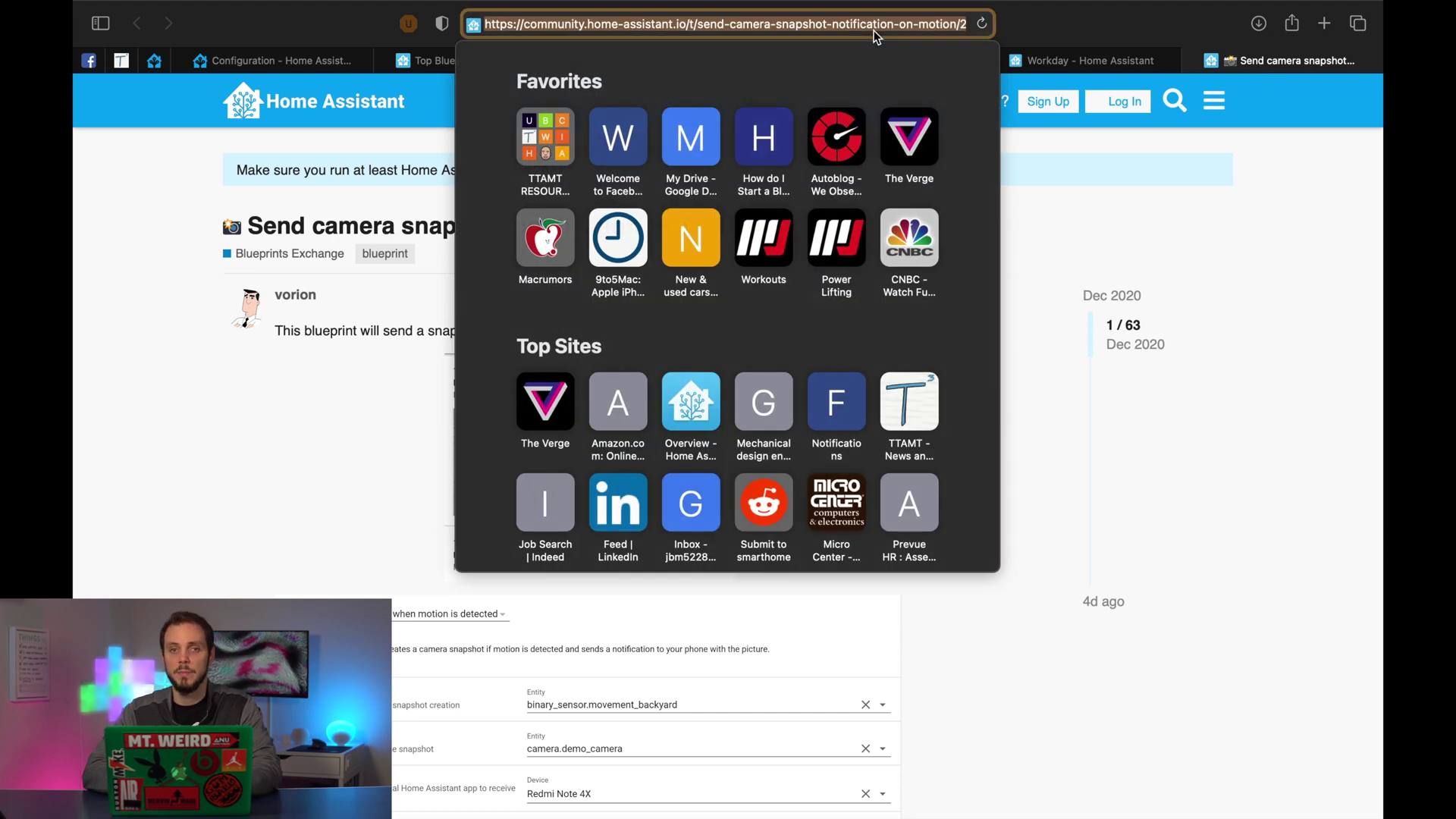
left_click(334, 55)
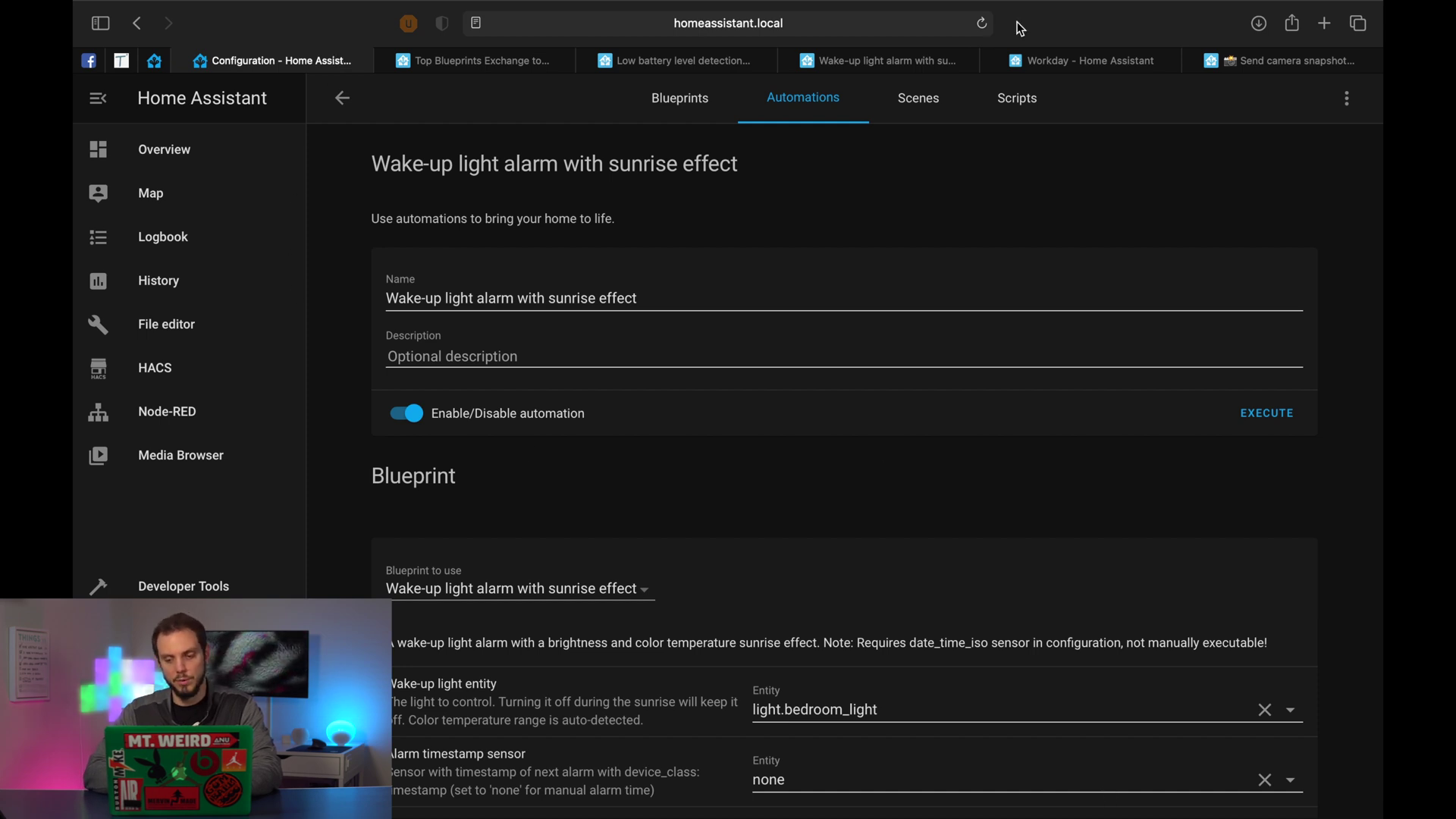
- Import the 'Send a camera snapshot when motion is detected' blueprint and create an automation from it
left_click(671, 101)
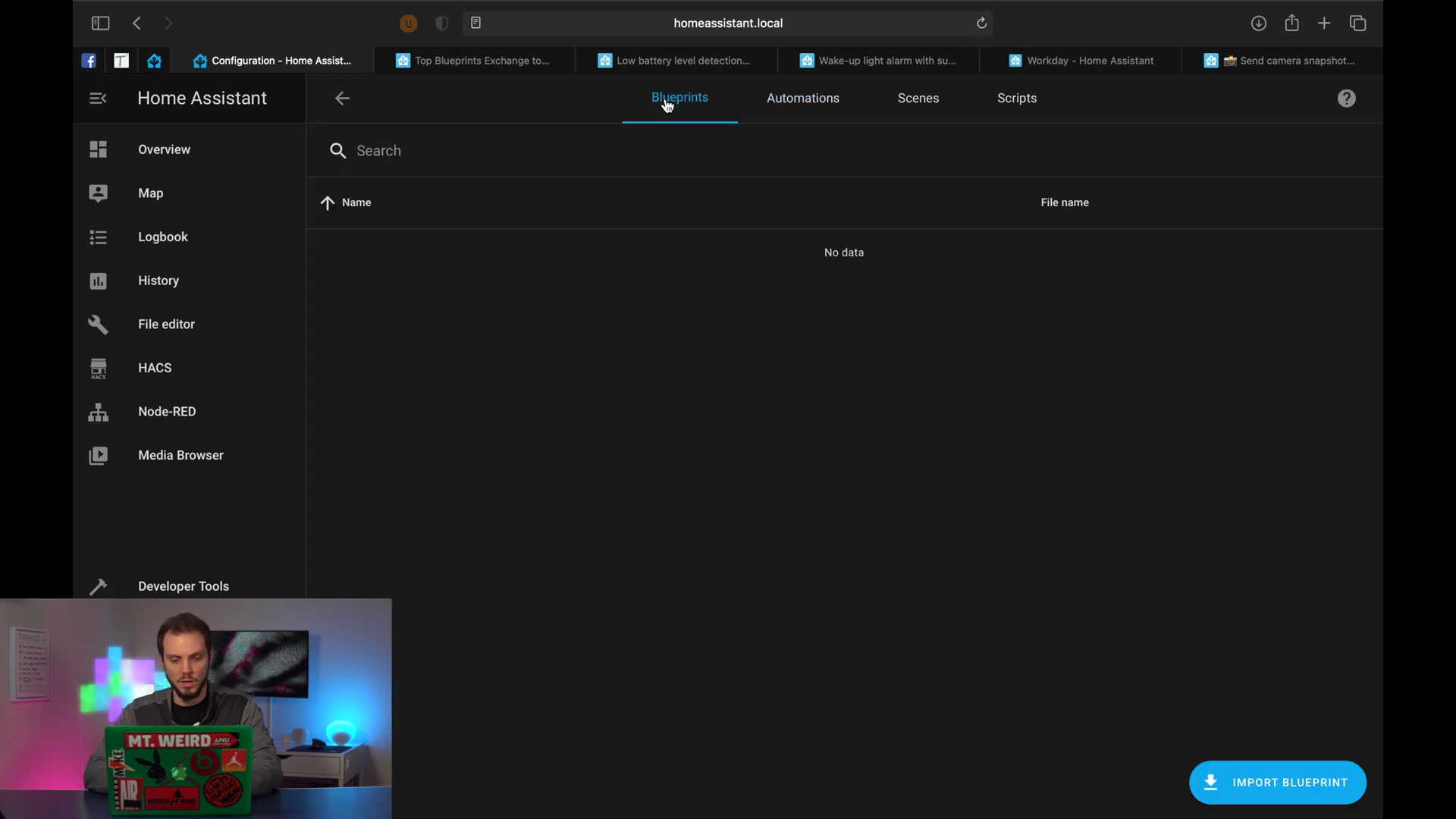
left_click(1317, 785)
type("https://community.home-assistant.io/t/send-camera-snapshot-notification-on-motion/253436")
left_click(931, 543)
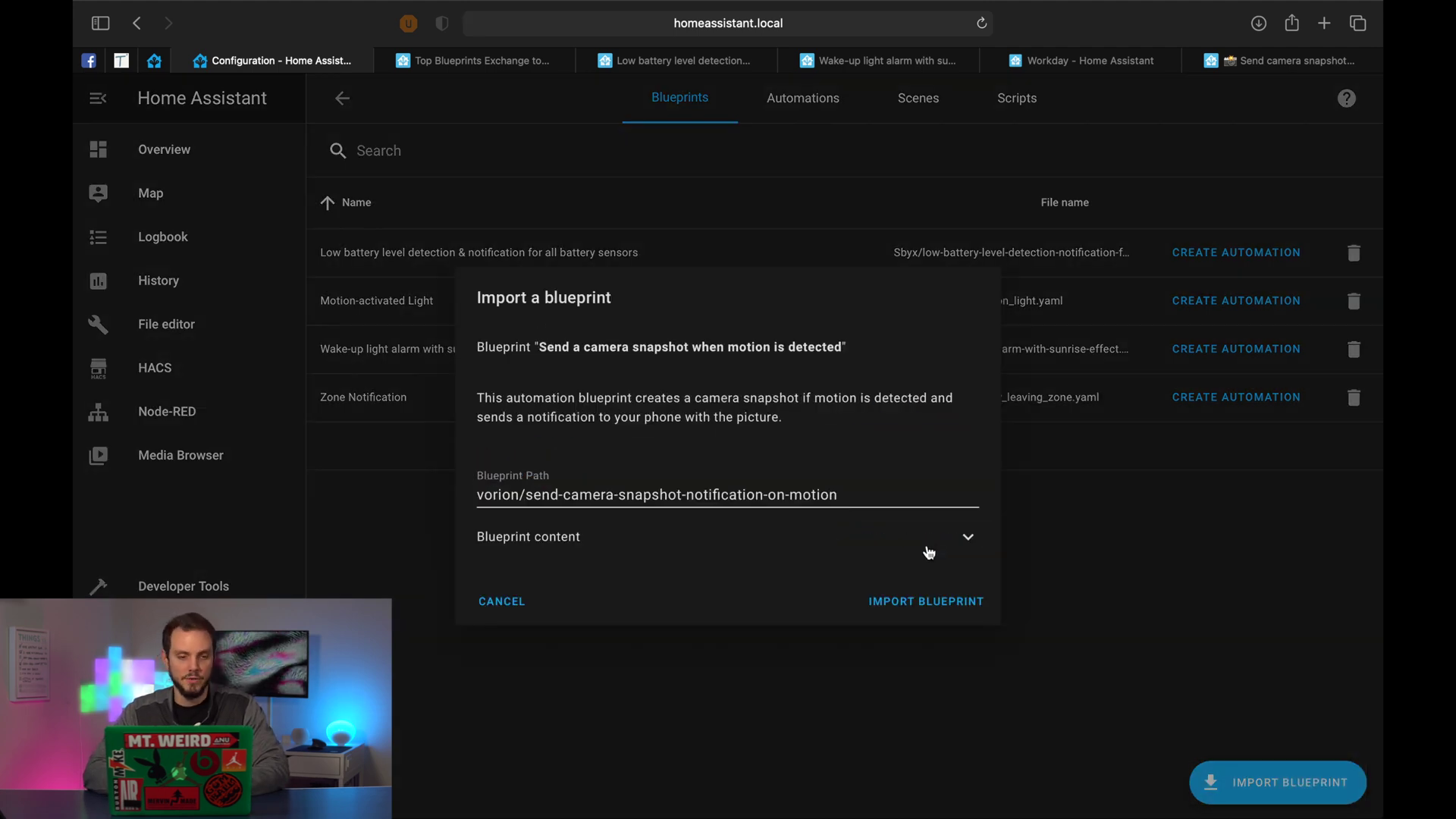
left_click(934, 600)
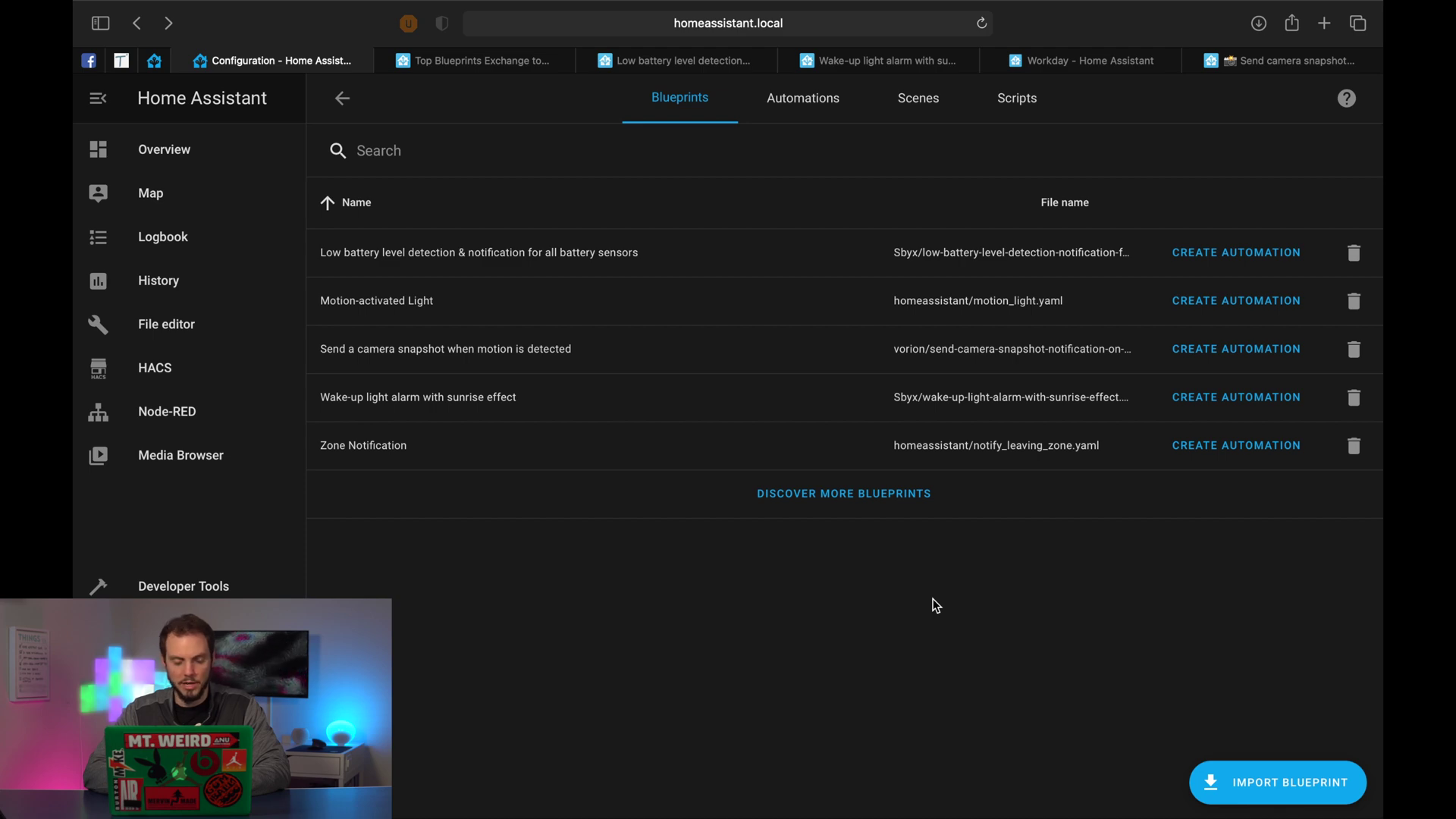
left_click(1236, 348)
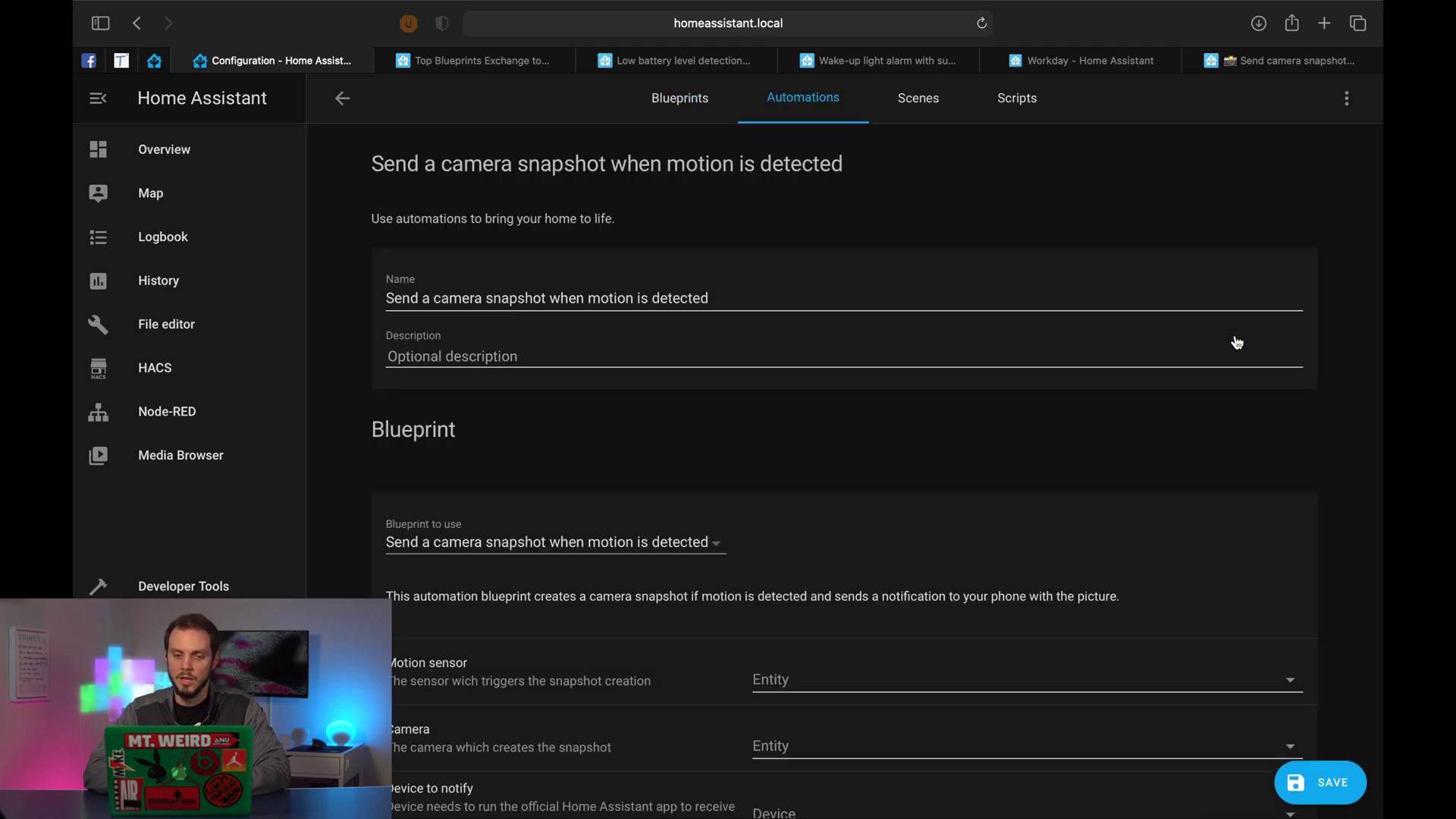
- Select Back Door Motion as the sensor, Wyze Cam as the camera, and iPhone for notifications
scroll(851, 549, "down", 1)
scroll(848, 545, "down", 4)
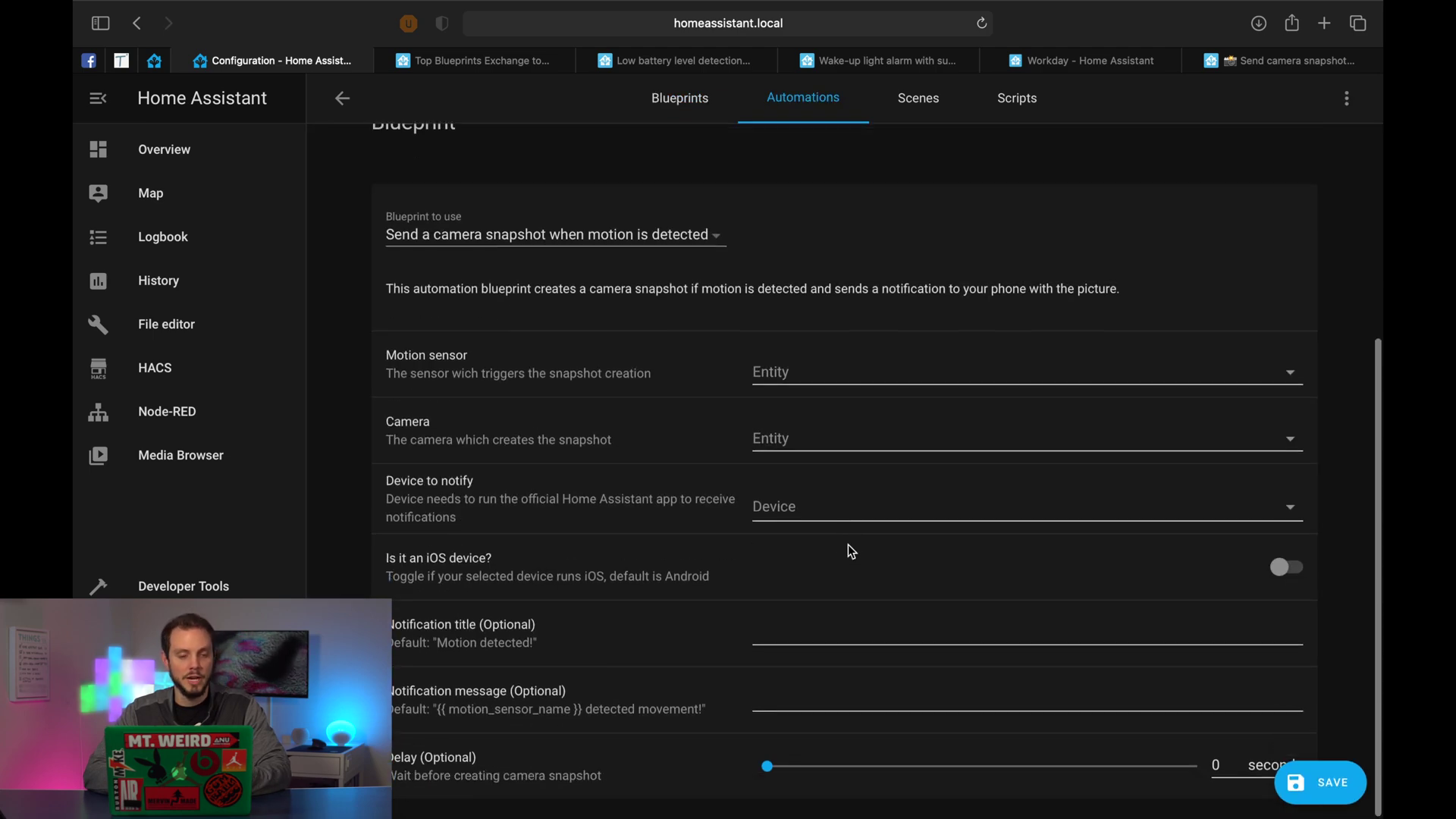
left_click(1189, 370)
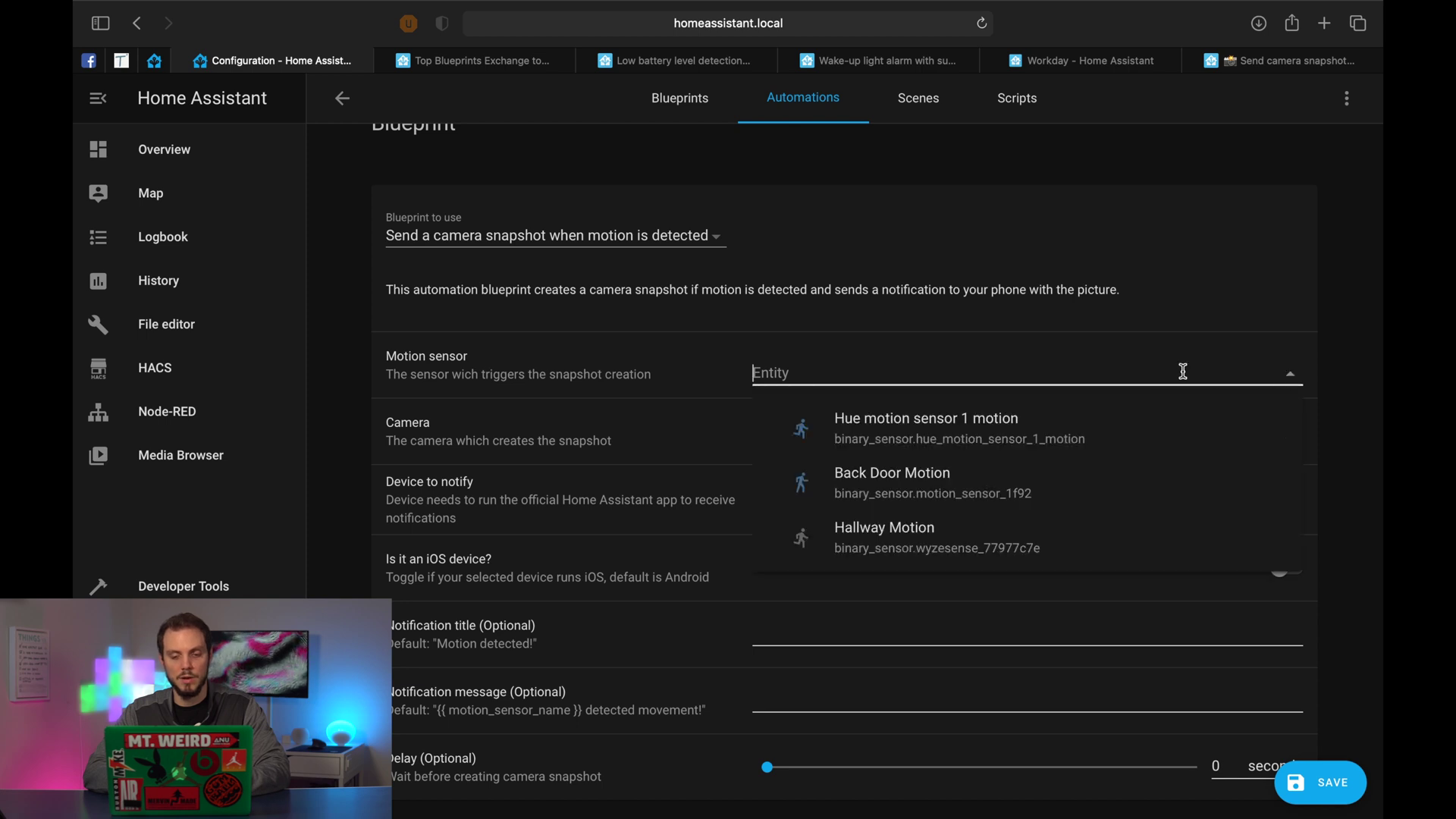
left_click(908, 490)
left_click(950, 440)
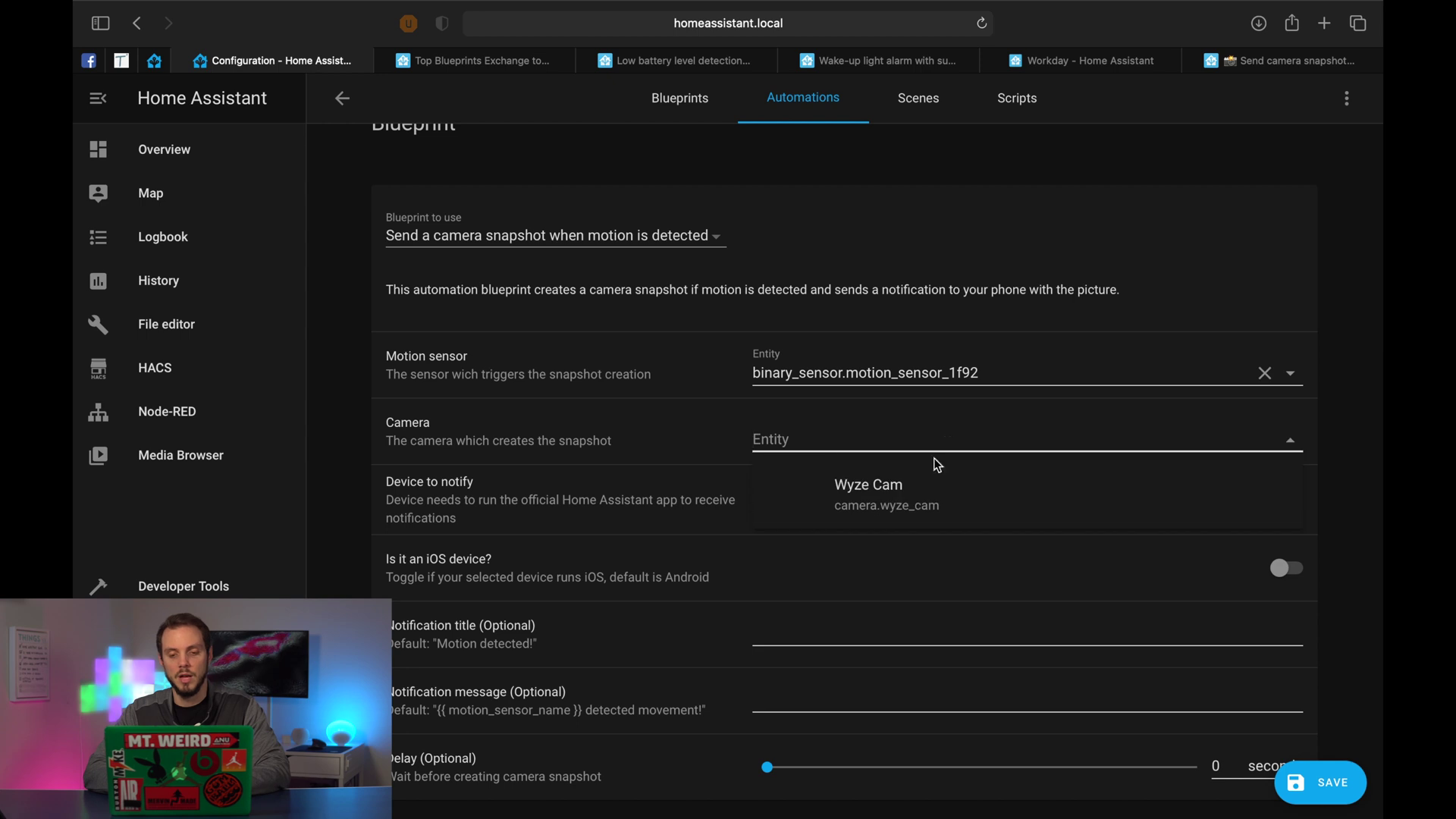
left_click(896, 499)
left_click(916, 511)
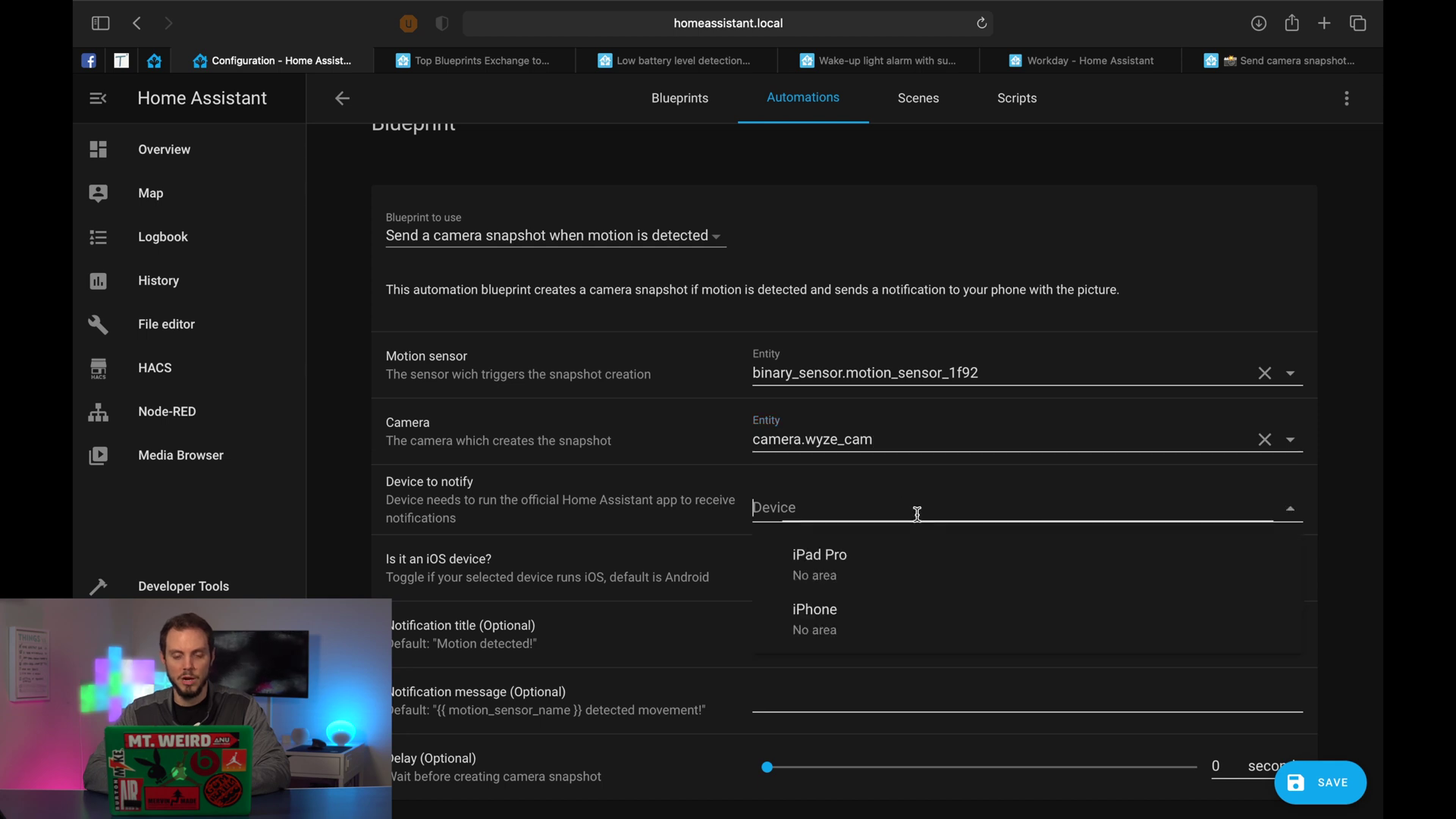
left_click(830, 626)
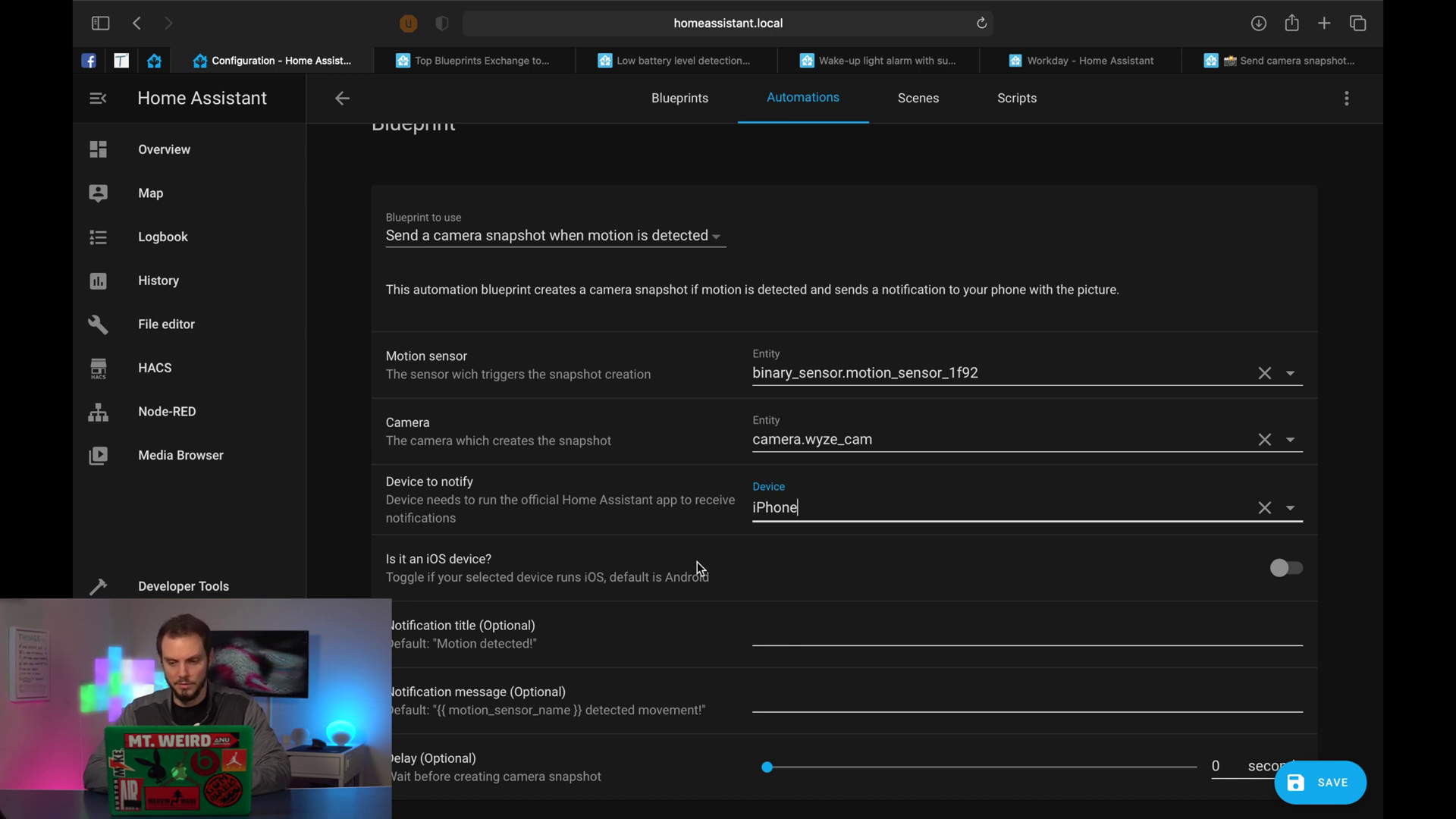
- Turn on 'Is it an iOS device?' and go back to the Blueprints list
left_click(1286, 568)
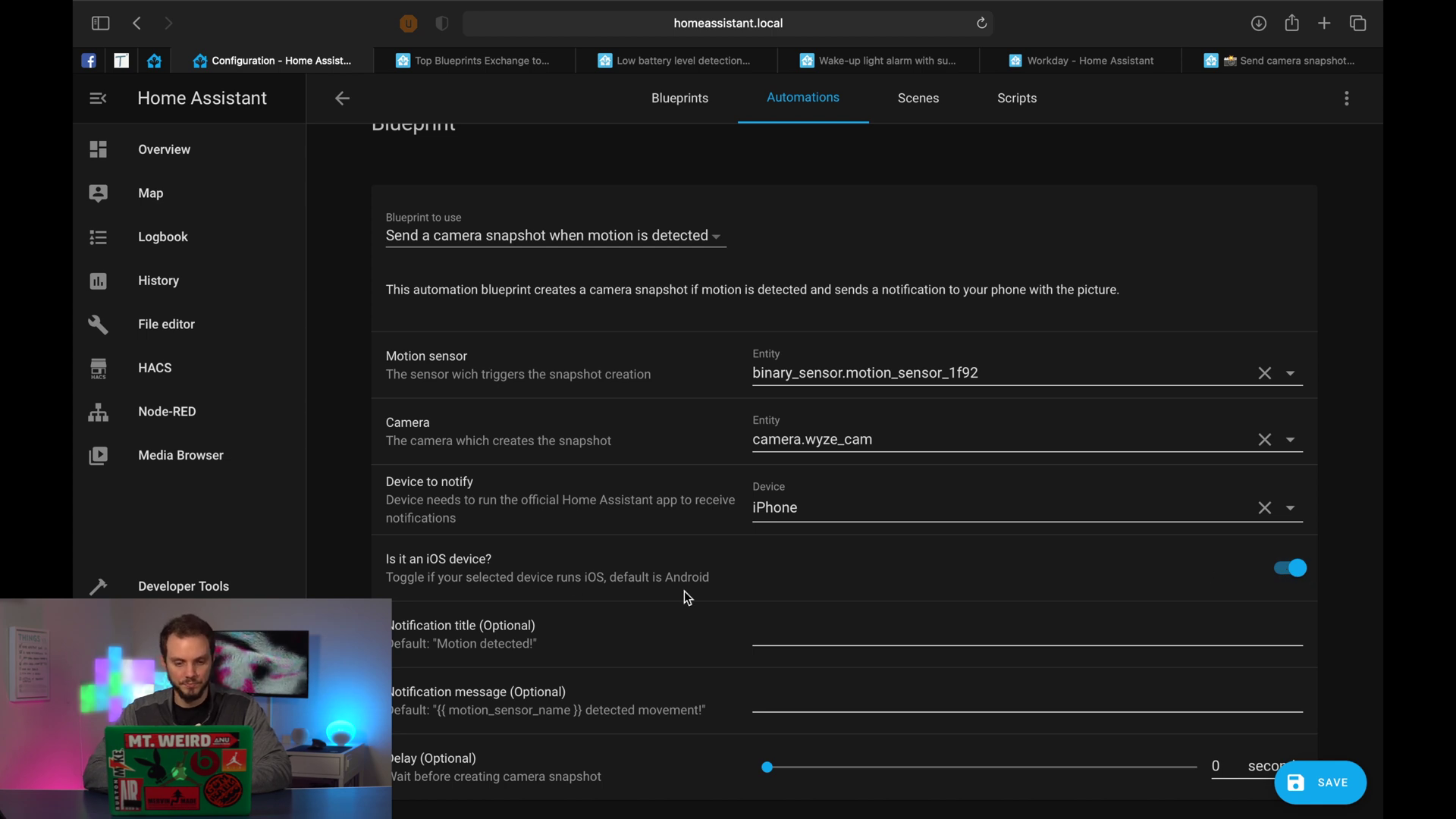
scroll(684, 590, "down", 2)
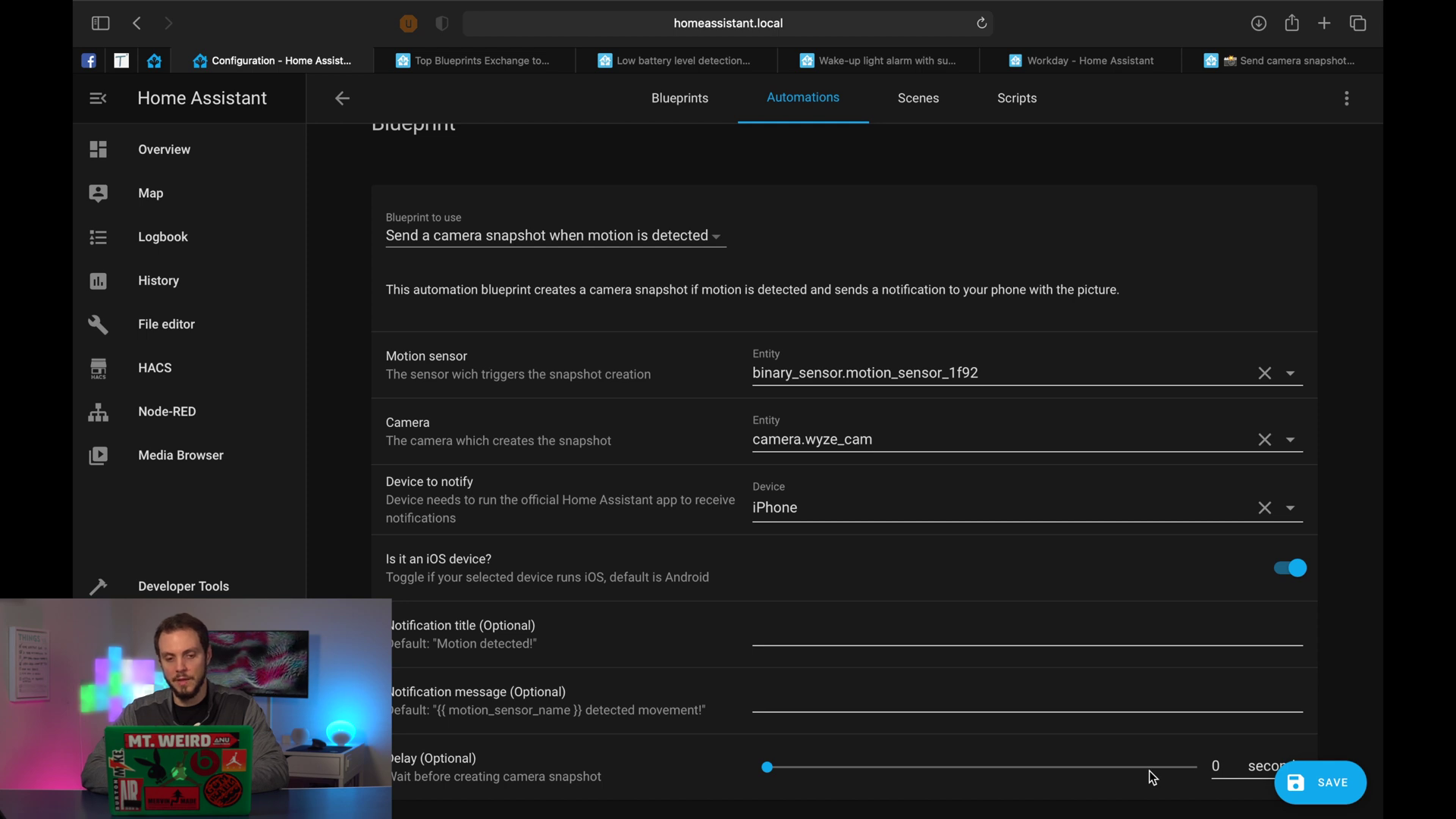
left_click(682, 113)
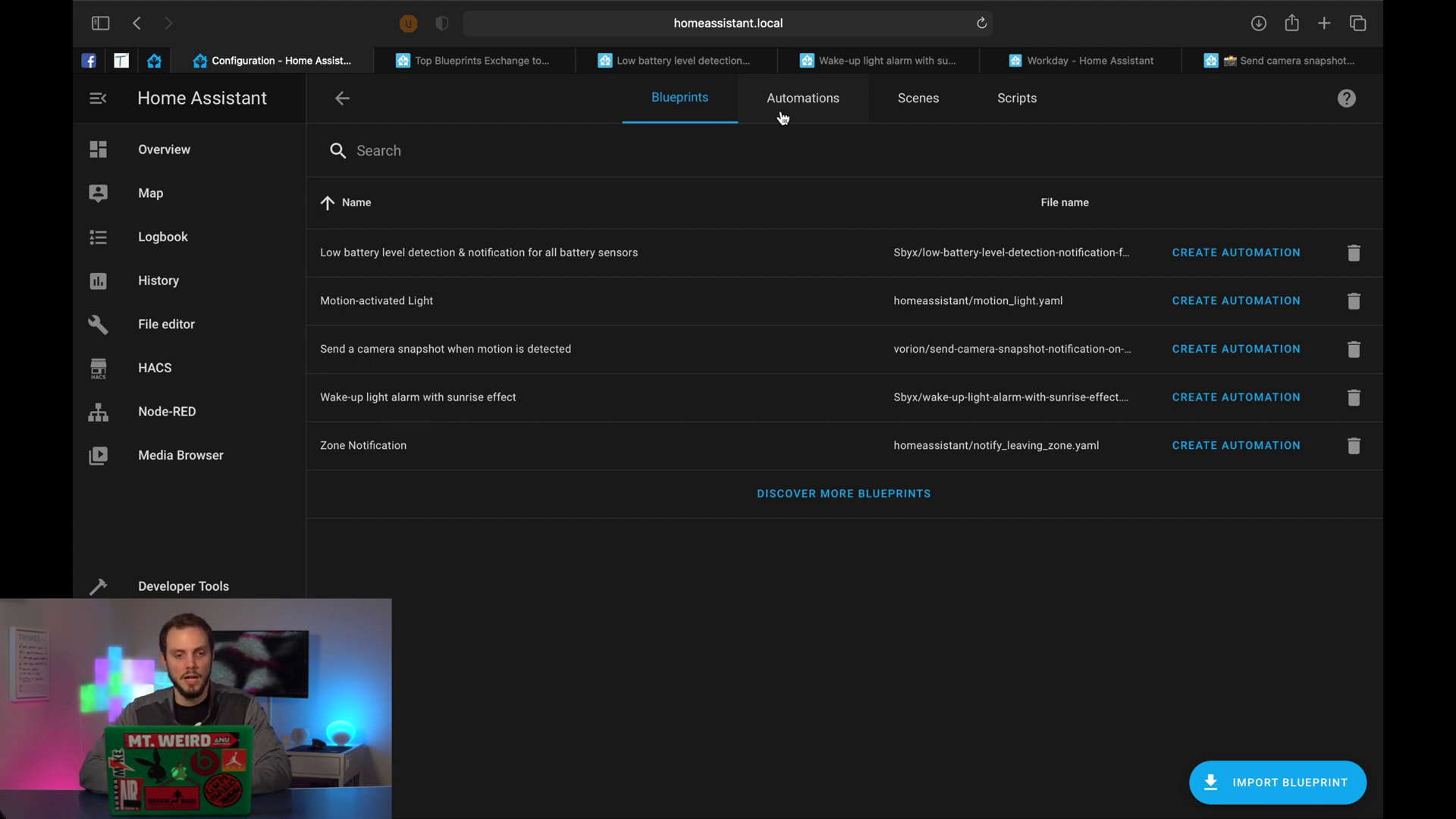
left_click(450, 67)
- Find and open the Low battery level detection topic in the Top Blueprints Exchange list
scroll(422, 416, "down", 10)
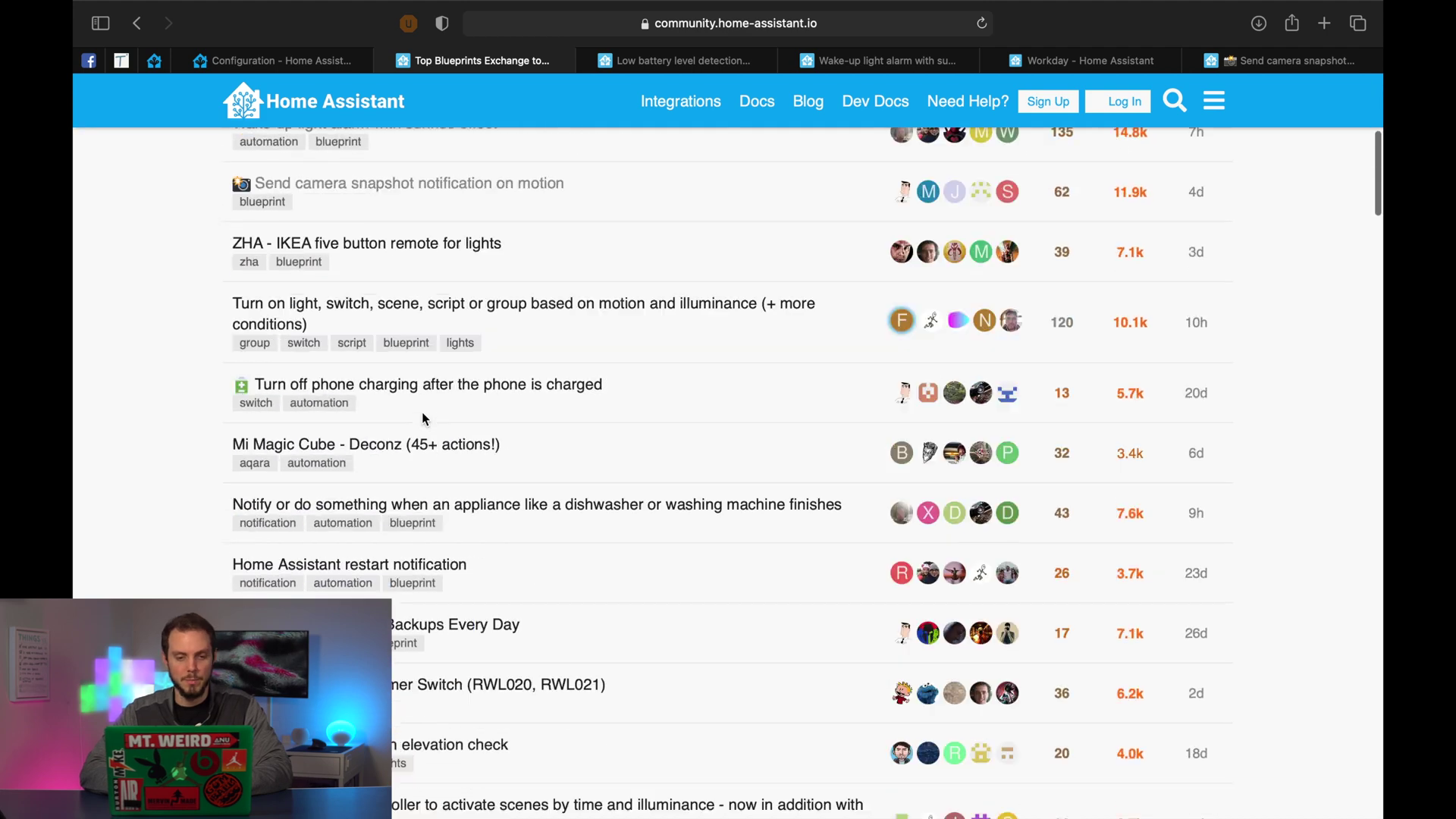
scroll(422, 412, "down", 2)
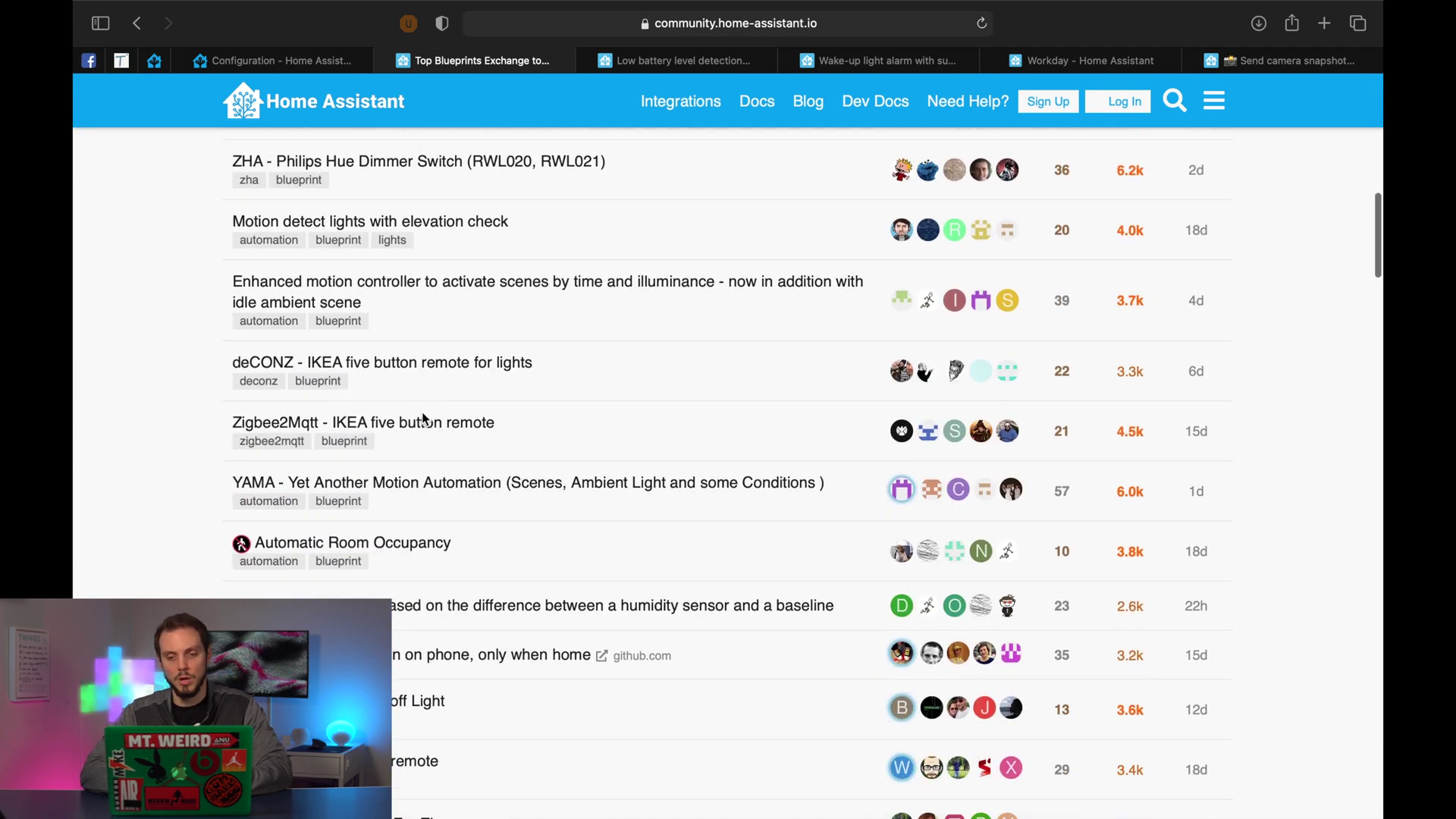
mouse_move(423, 413)
scroll(424, 420, "down", 2)
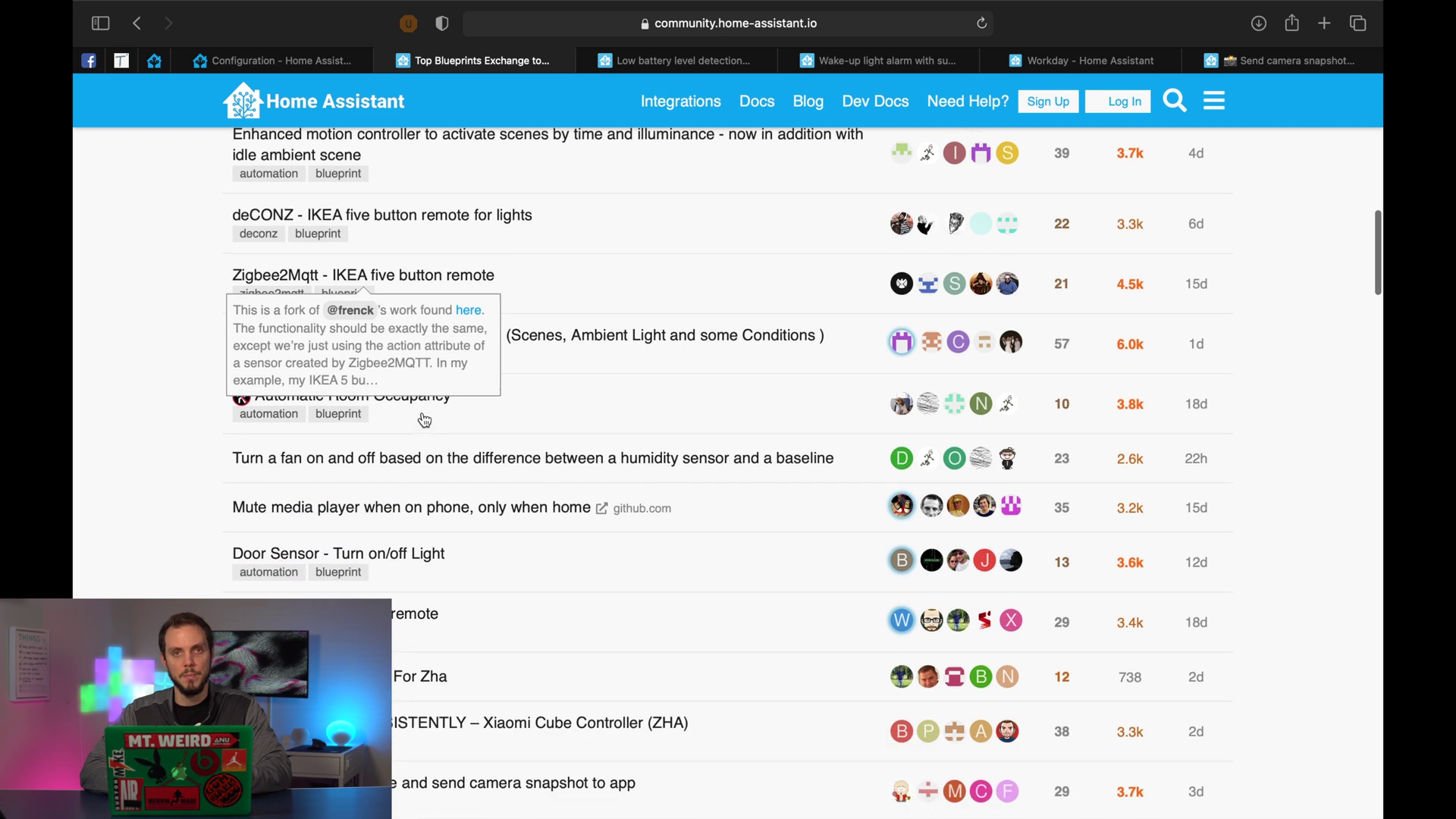
mouse_move(445, 347)
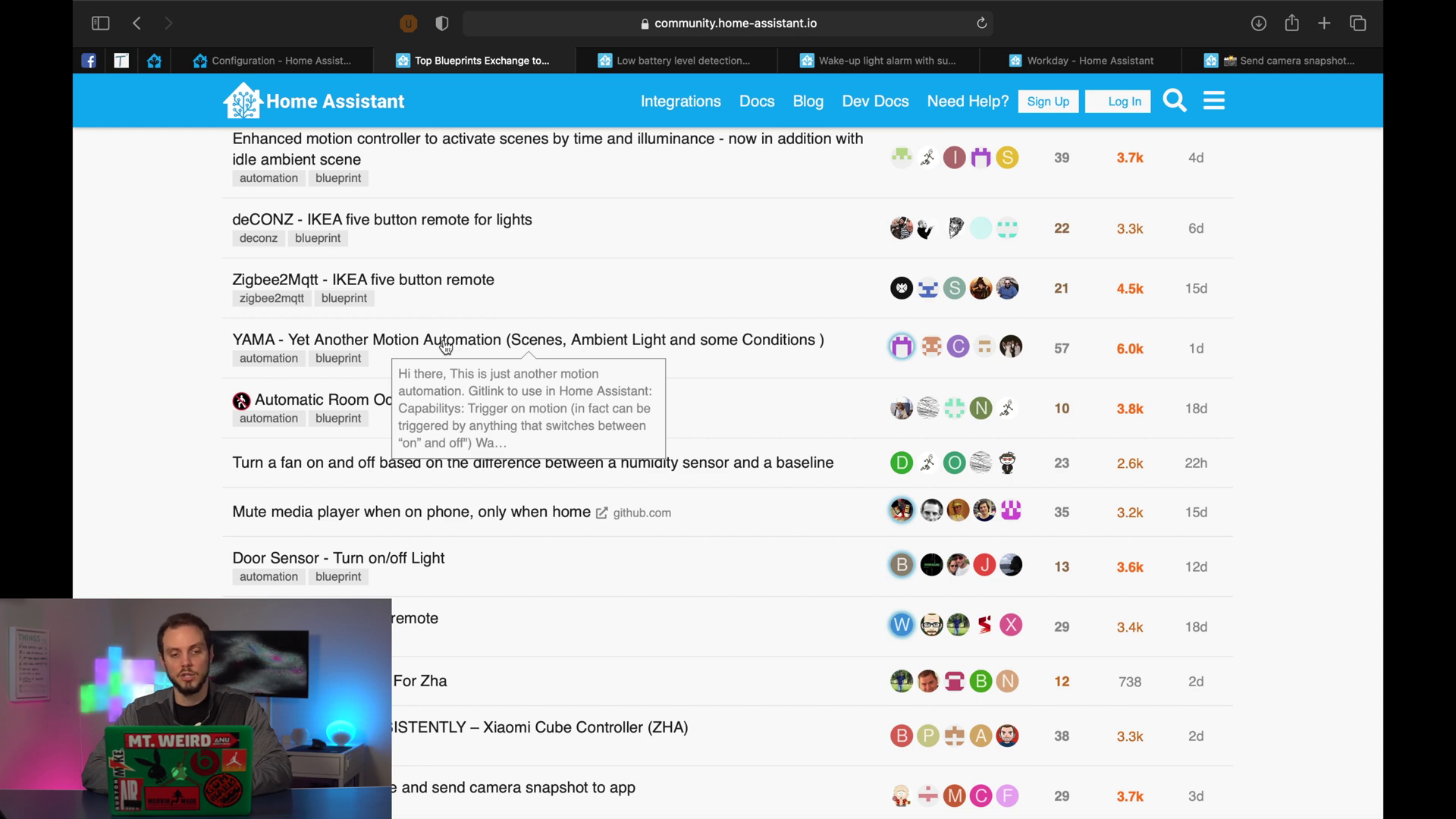
scroll(445, 347, "up", 10)
mouse_move(402, 178)
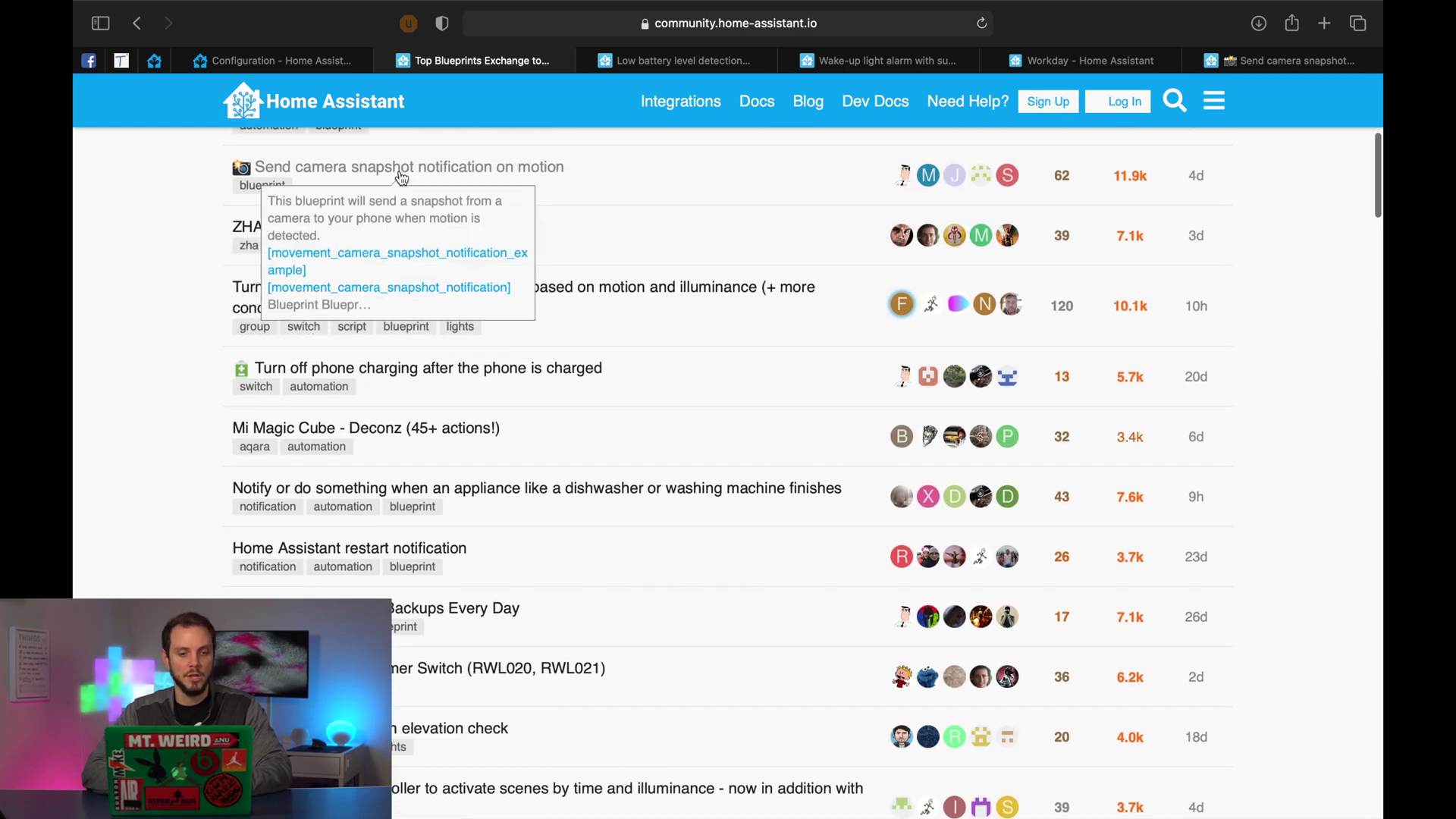
scroll(402, 178, "up", 4)
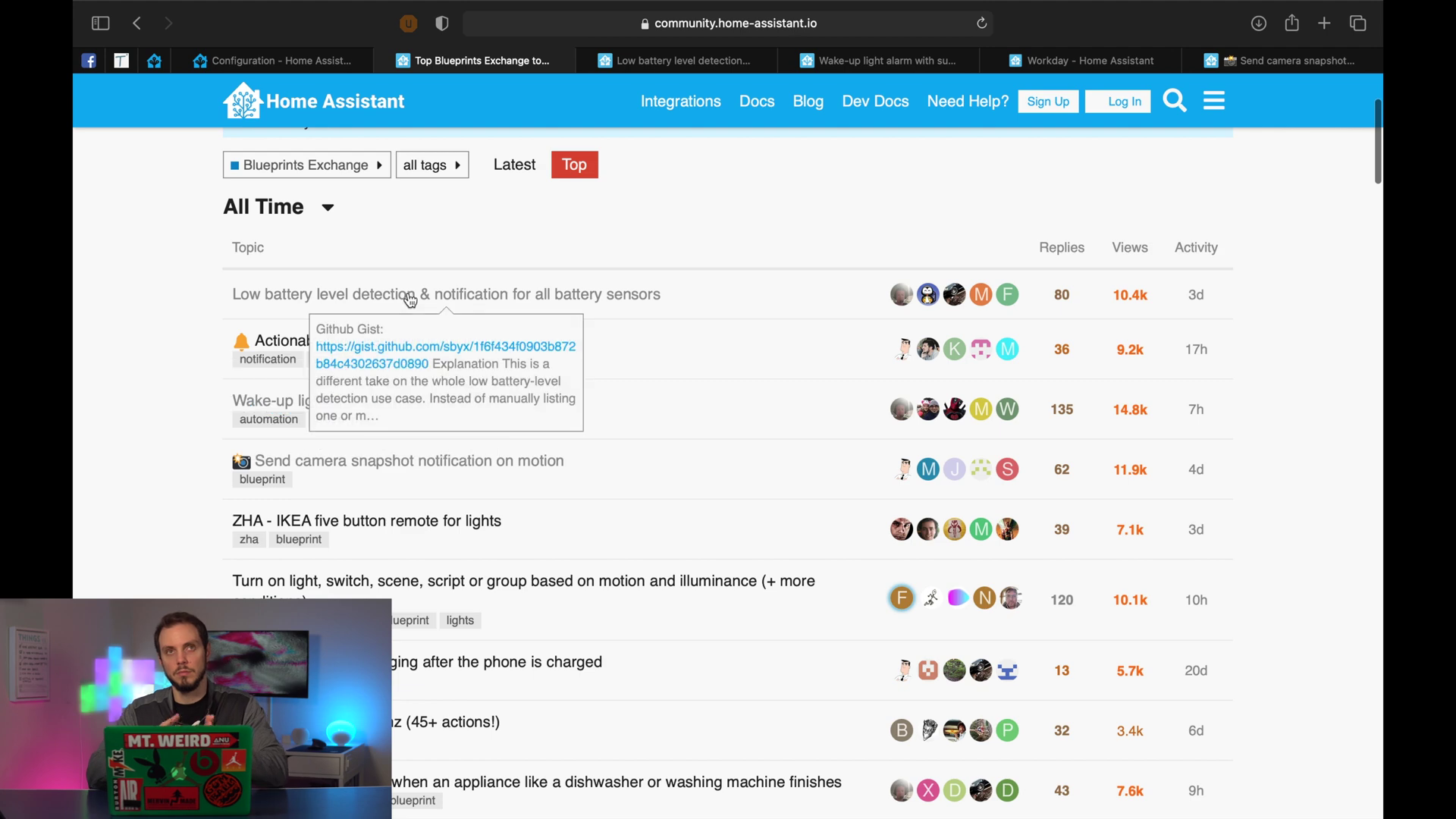
left_click(407, 295)
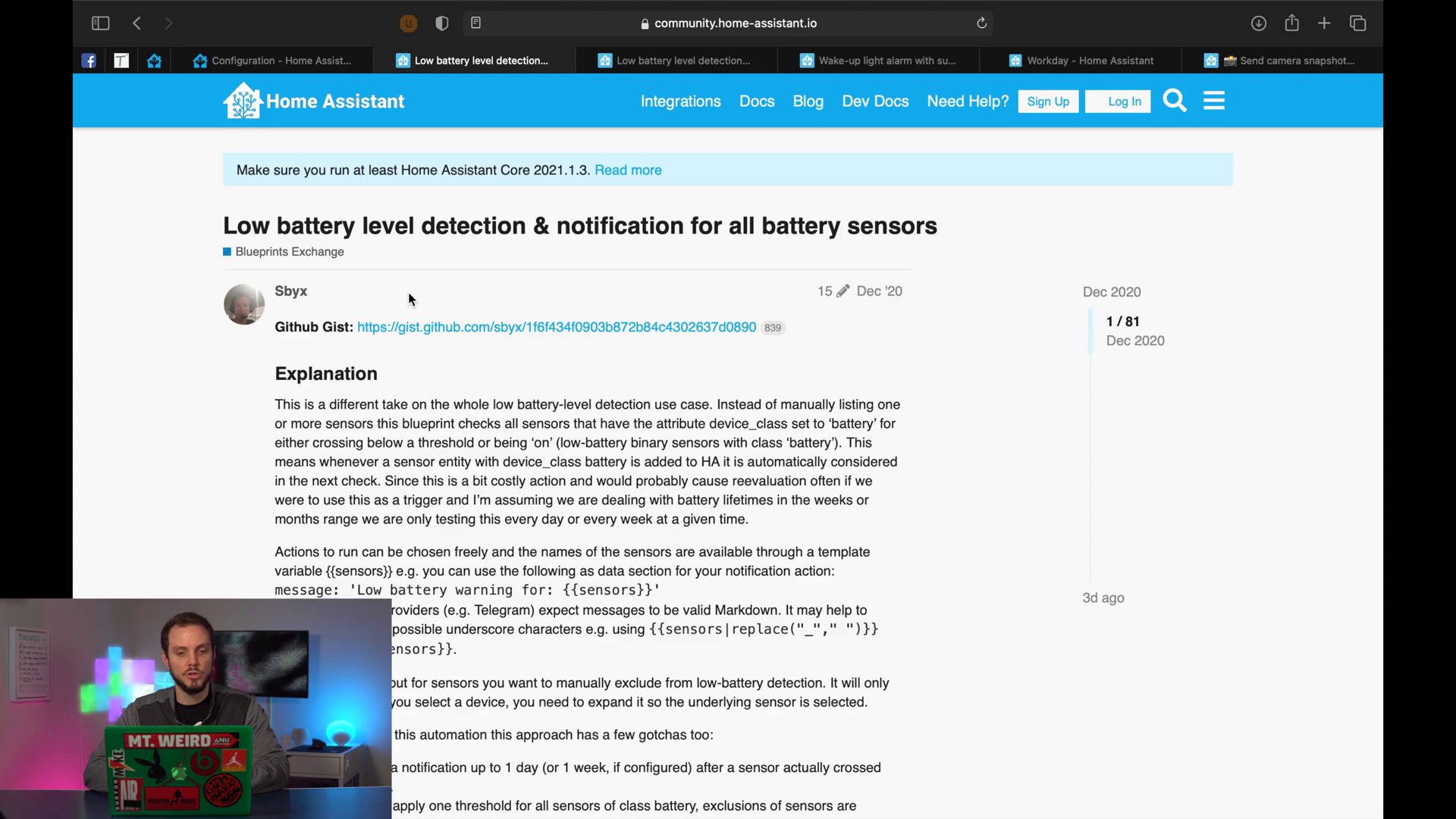
- Copy the topic's blueprint code and return to the Home Assistant configuration tab
scroll(408, 298, "down", 10)
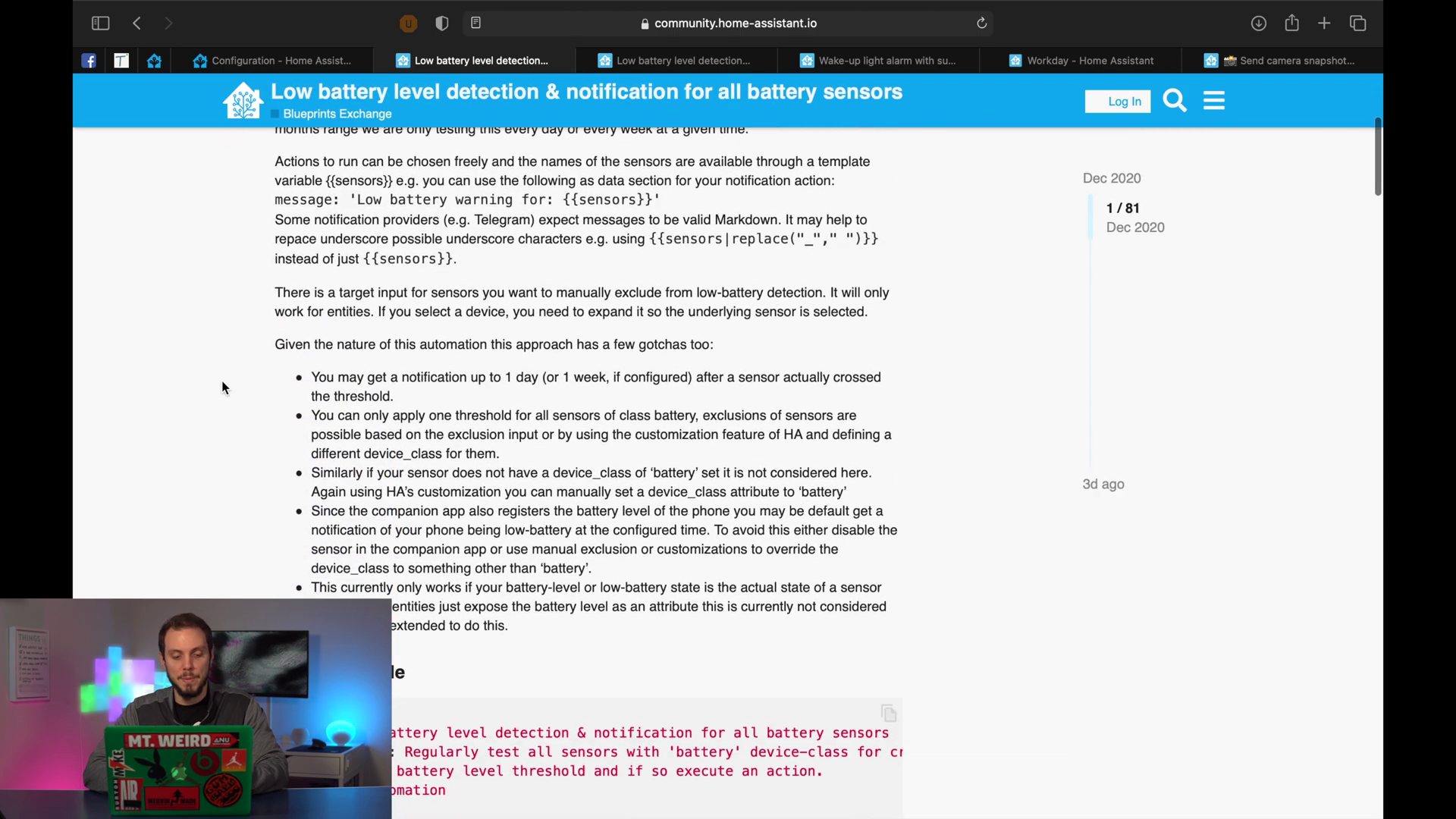
scroll(398, 522, "up", 8)
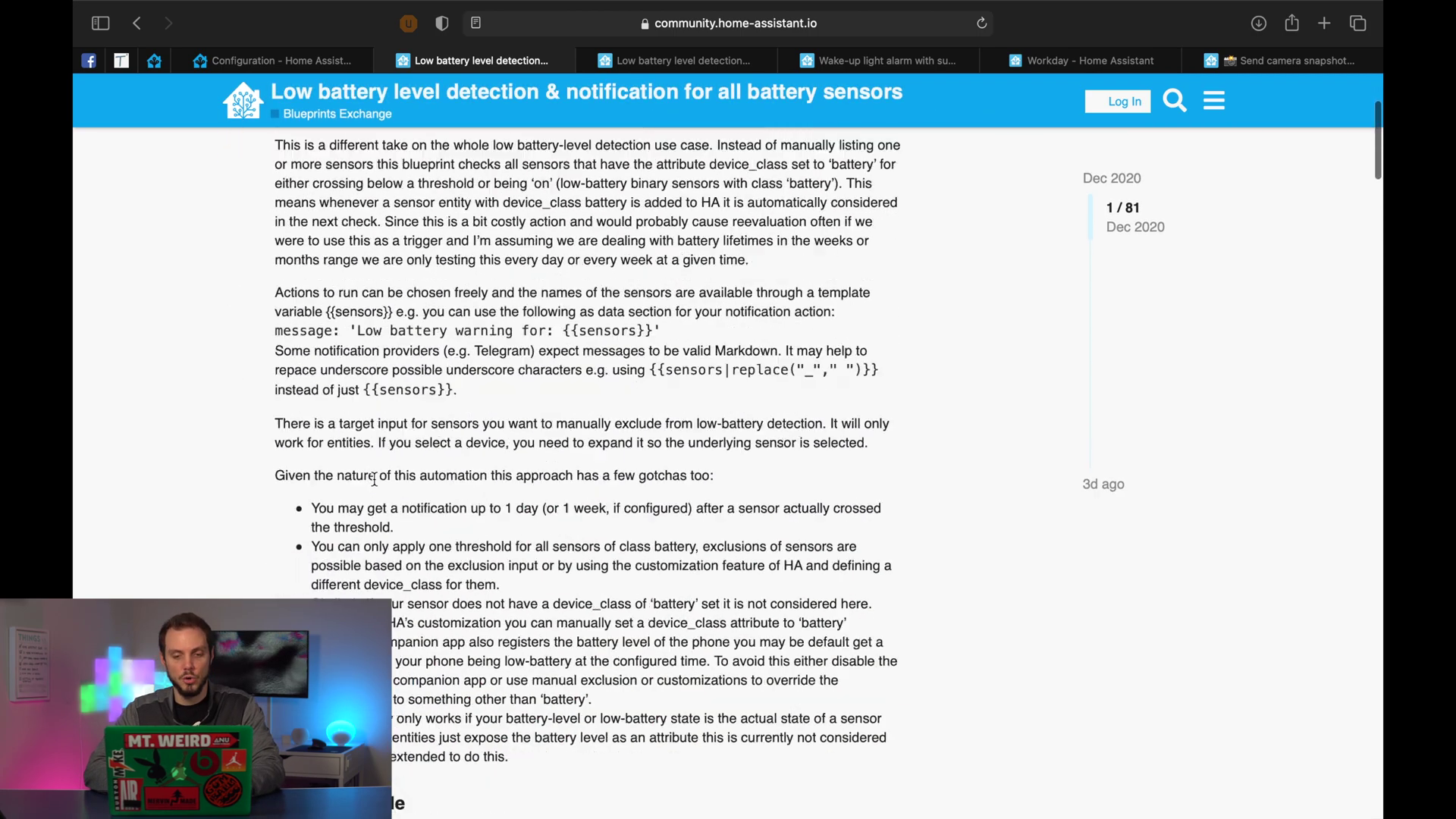
scroll(319, 468, "down", 7)
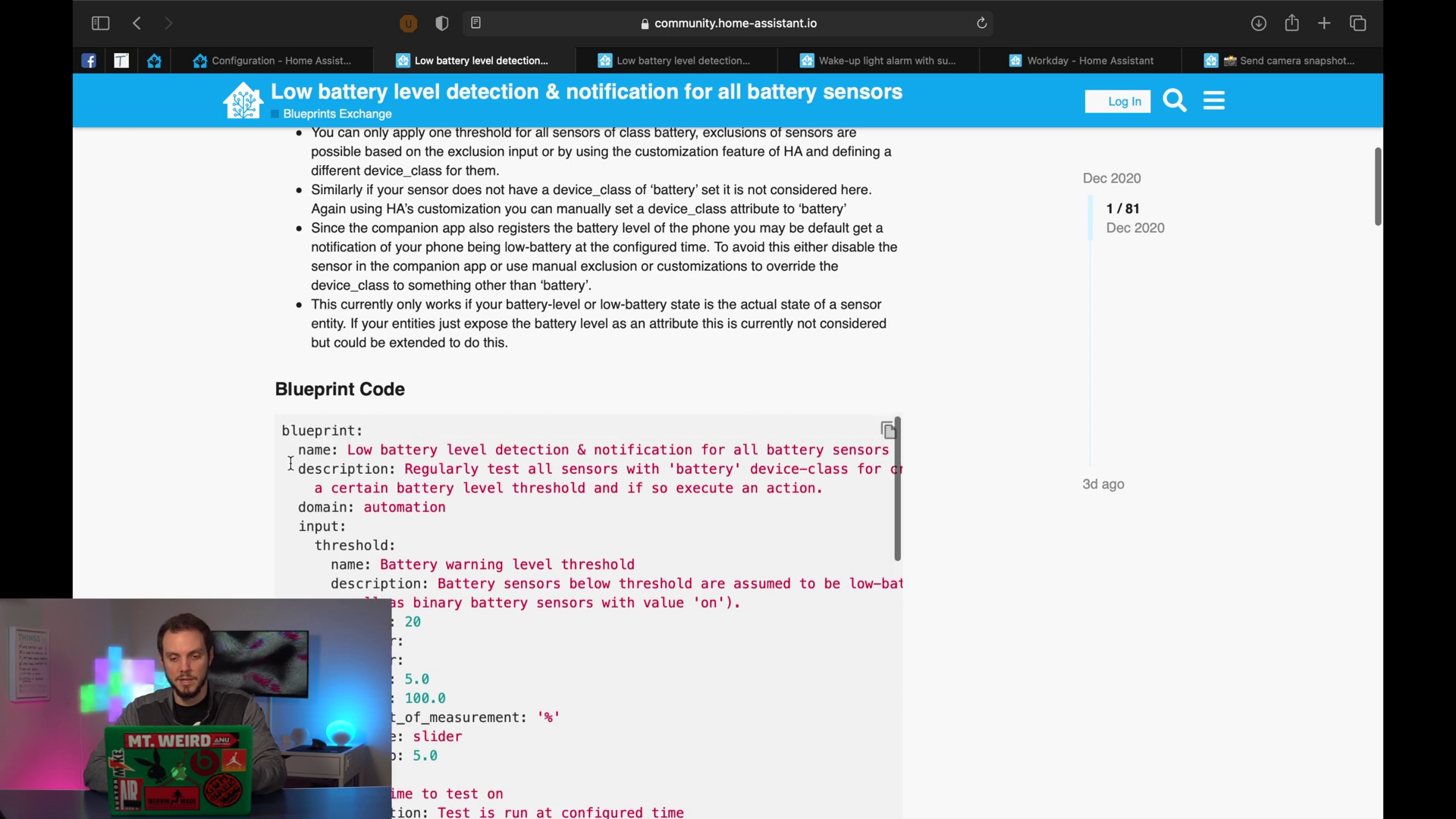
left_click(888, 433)
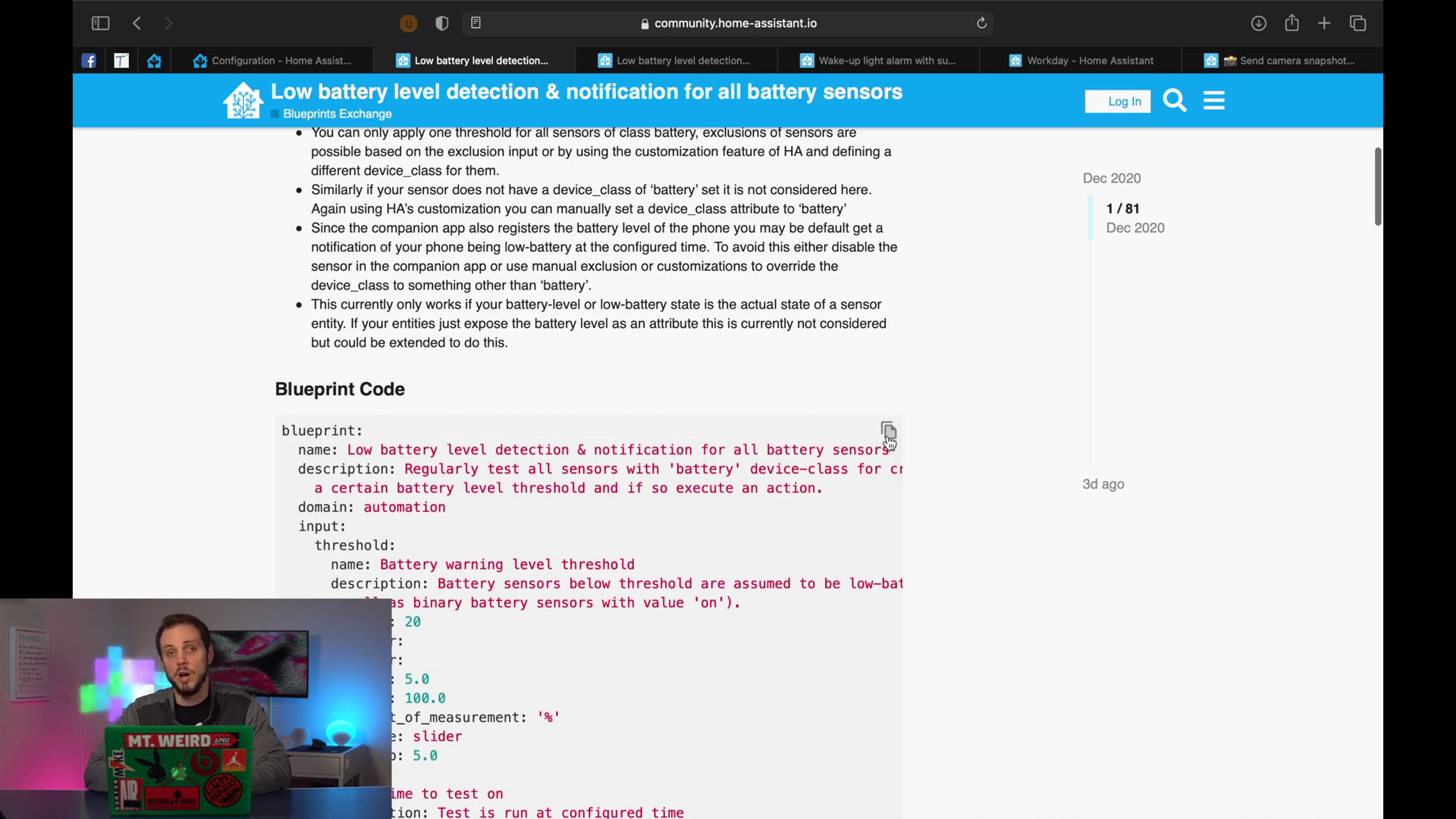
left_click(301, 63)
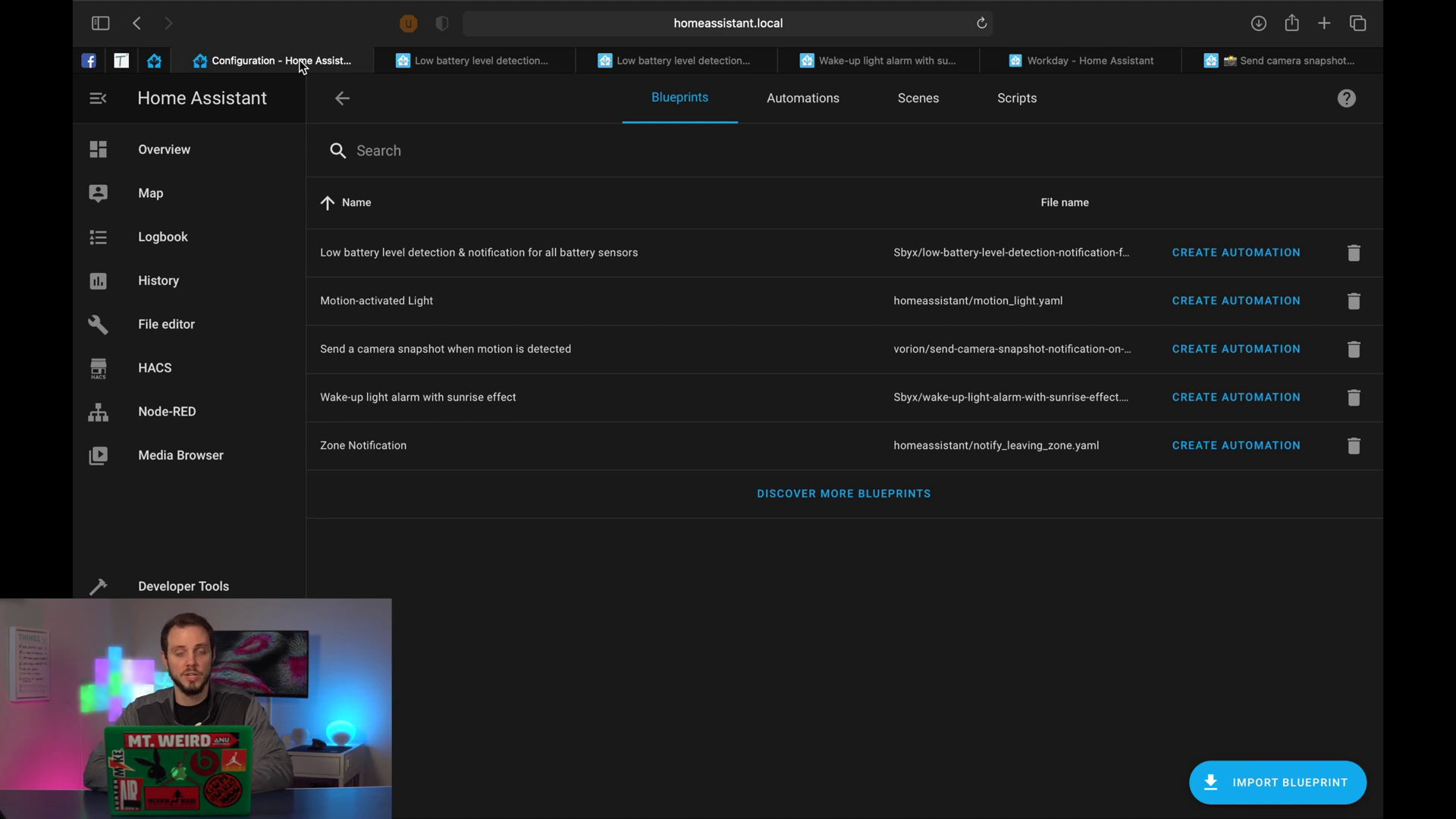